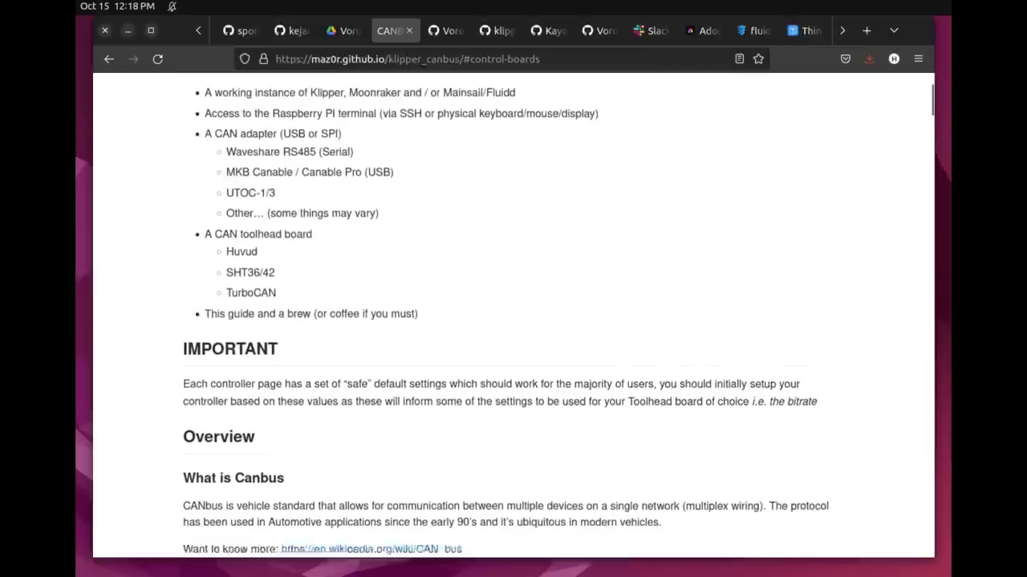
- Scroll the Canbus guide to Control boards and open the RS485 controller page
{"action": "scroll", "coordinate": [514, 321], "scroll_direction": "down", "scroll_amount": 6}
{"action": "scroll", "coordinate": [514, 321], "scroll_direction": "down", "scroll_amount": 5}
{"action": "scroll", "coordinate": [514, 320], "scroll_direction": "down", "scroll_amount": 7}
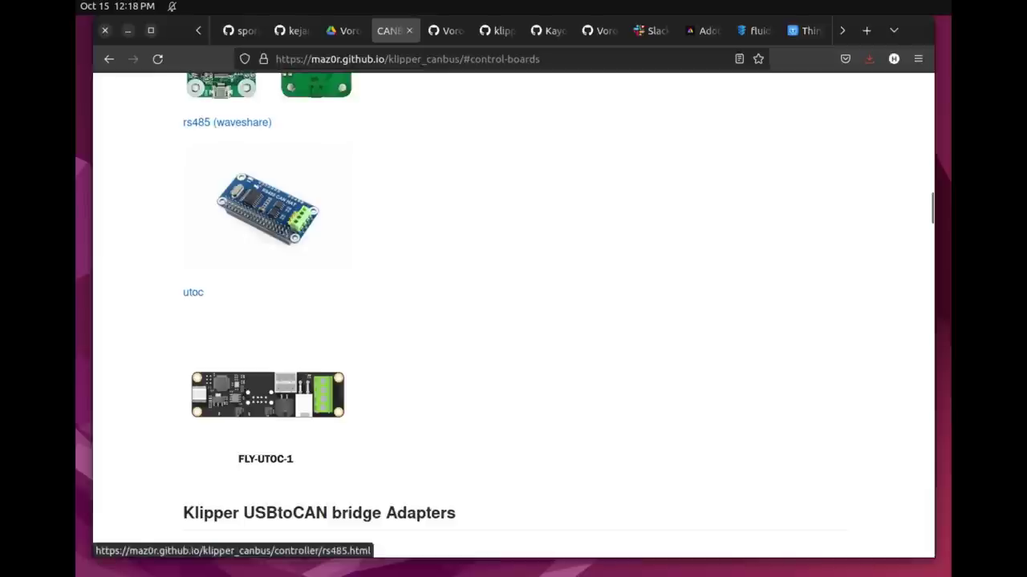
{"action": "left_click", "coordinate": [227, 122]}
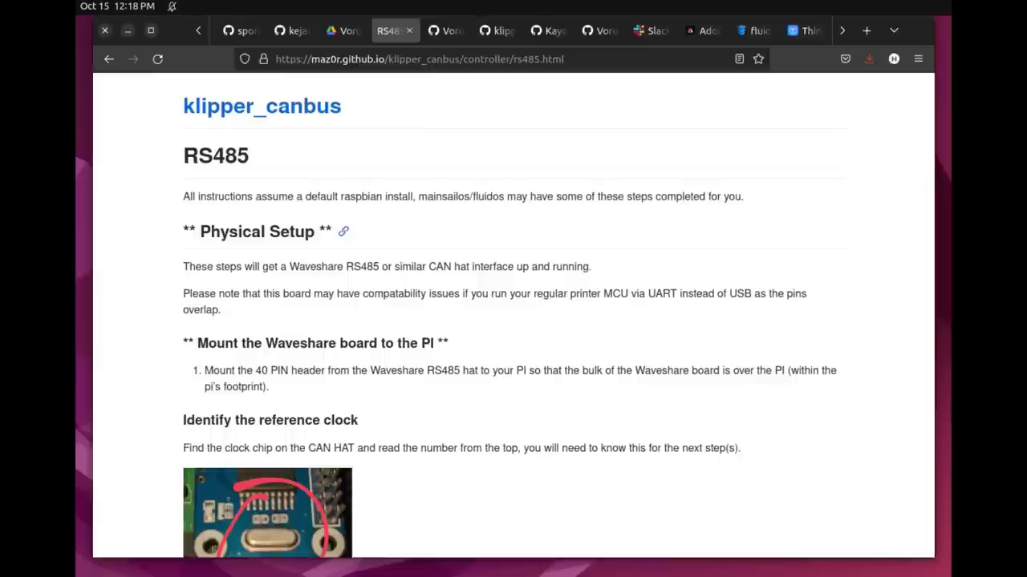
- Select the 'sudo raspi-config' and 'nano /boot/cmdline.txt' commands on the RS485 page
{"action": "scroll", "coordinate": [514, 315], "scroll_direction": "down", "scroll_amount": 4}
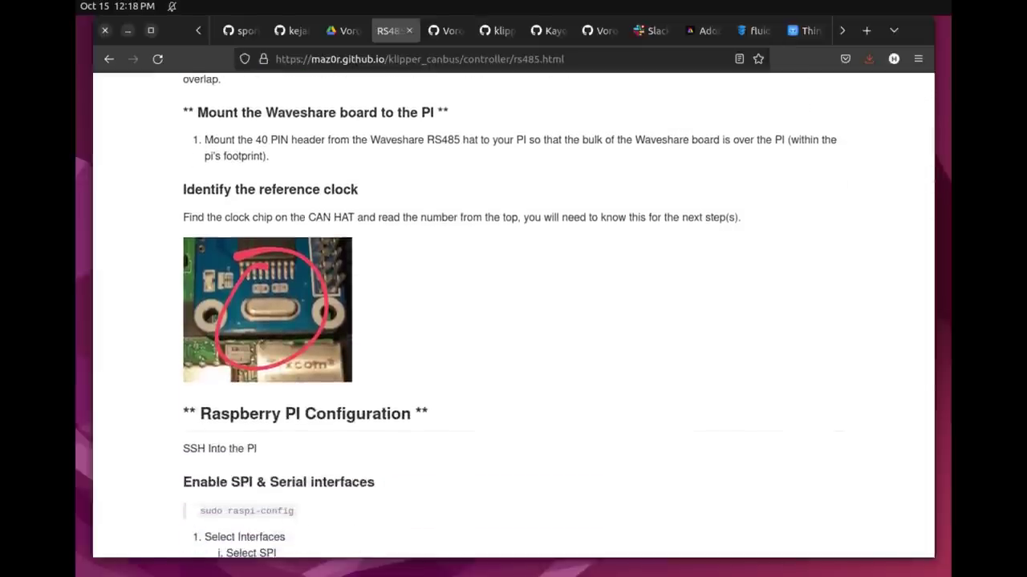
{"action": "scroll", "coordinate": [513, 316], "scroll_direction": "down", "scroll_amount": 3}
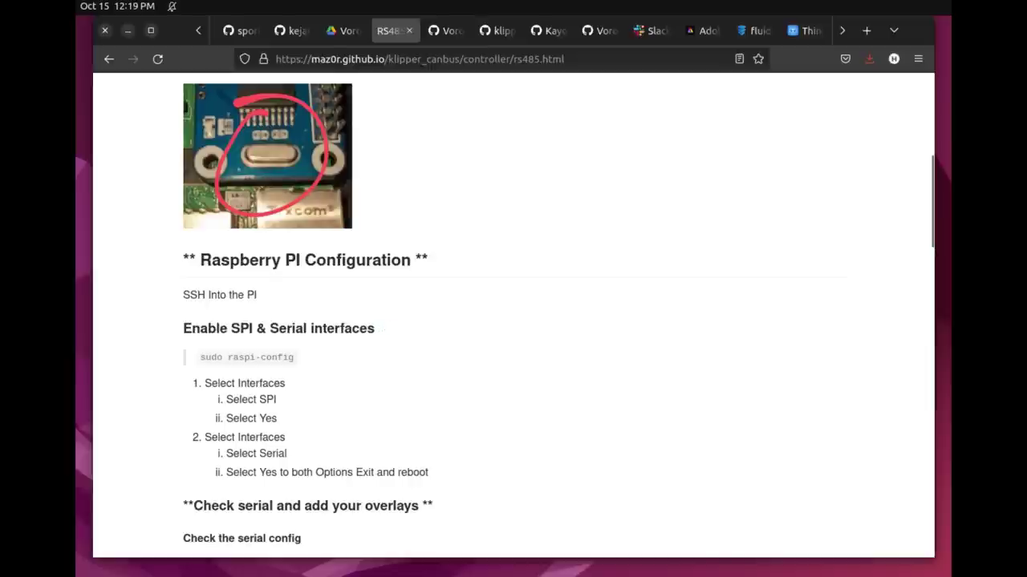
{"action": "left_click_drag", "start_coordinate": [200, 357], "coordinate": [294, 357]}
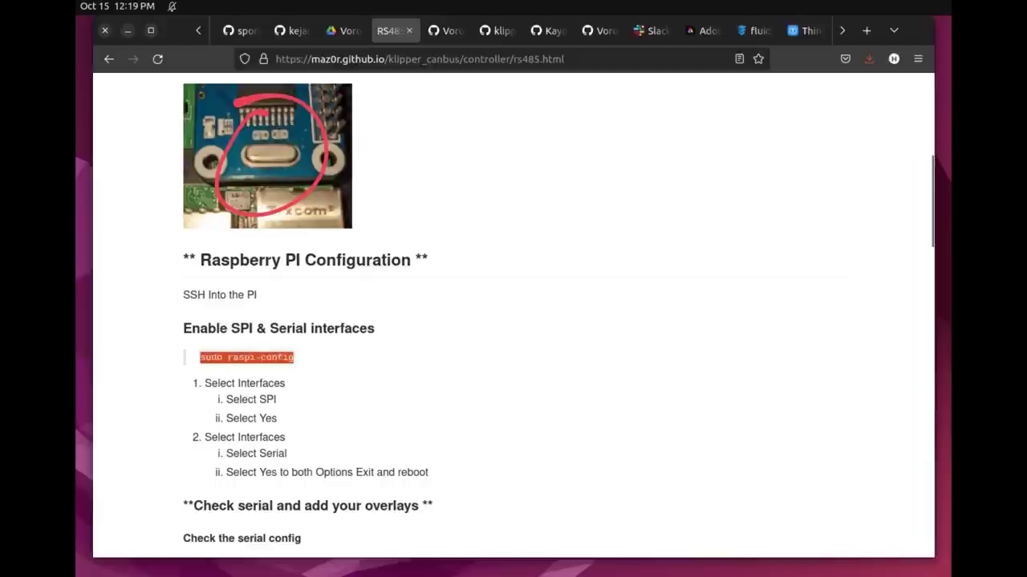
{"action": "scroll", "coordinate": [513, 313], "scroll_direction": "down", "scroll_amount": 4}
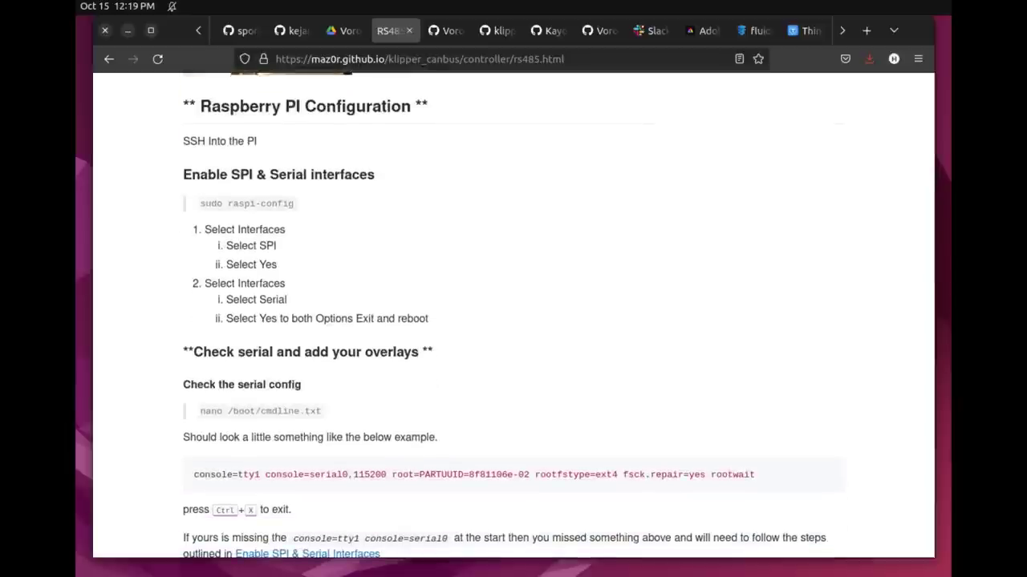
{"action": "scroll", "coordinate": [514, 312], "scroll_direction": "down", "scroll_amount": 2}
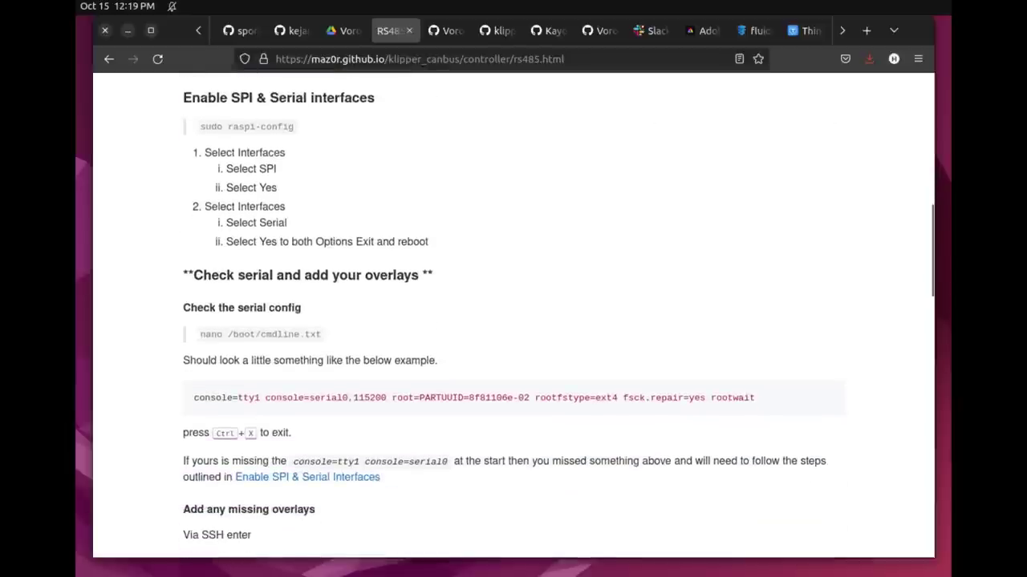
{"action": "left_click_drag", "start_coordinate": [199, 335], "coordinate": [322, 334]}
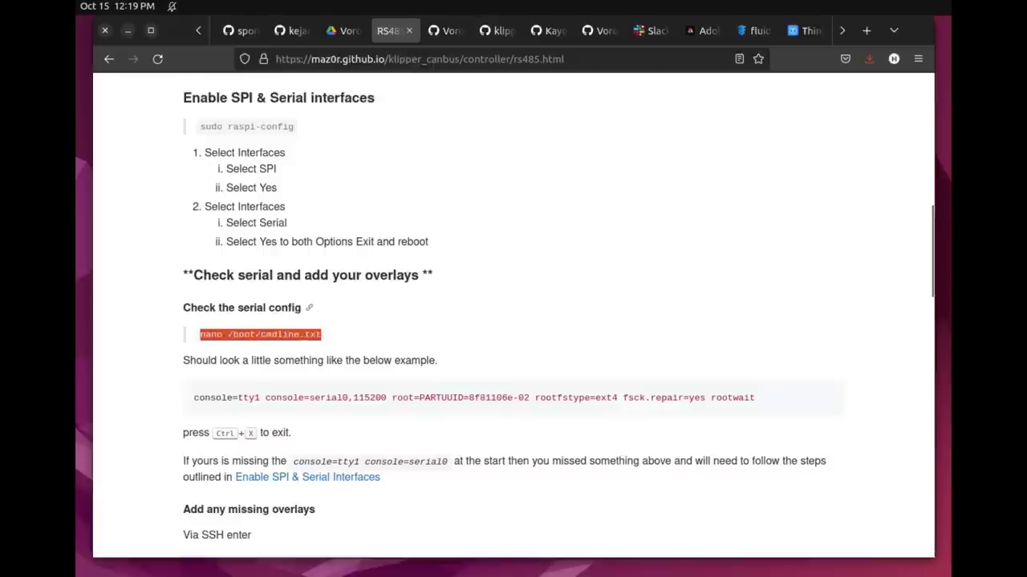
{"action": "scroll", "coordinate": [513, 313], "scroll_direction": "down", "scroll_amount": 4}
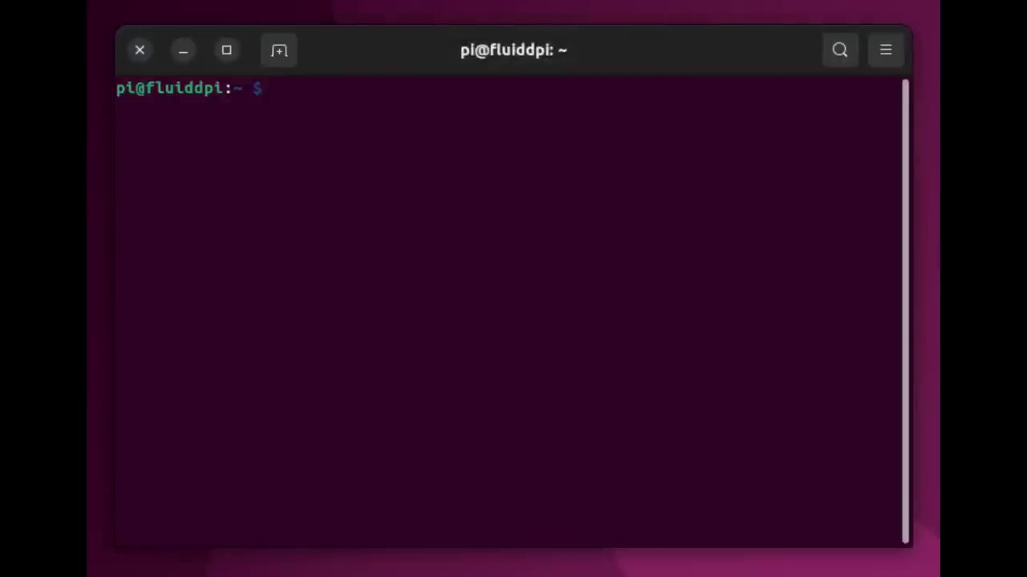
- Run 'sudo raspi-config' and submit the account password to launch it
{"action": "type", "text": "sudo "}
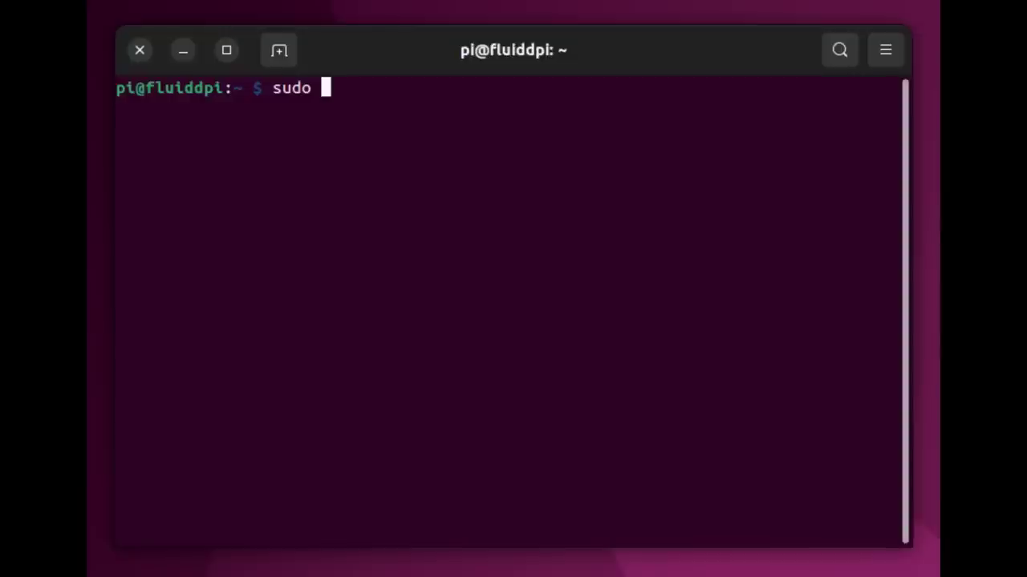
{"action": "type", "text": "ras"}
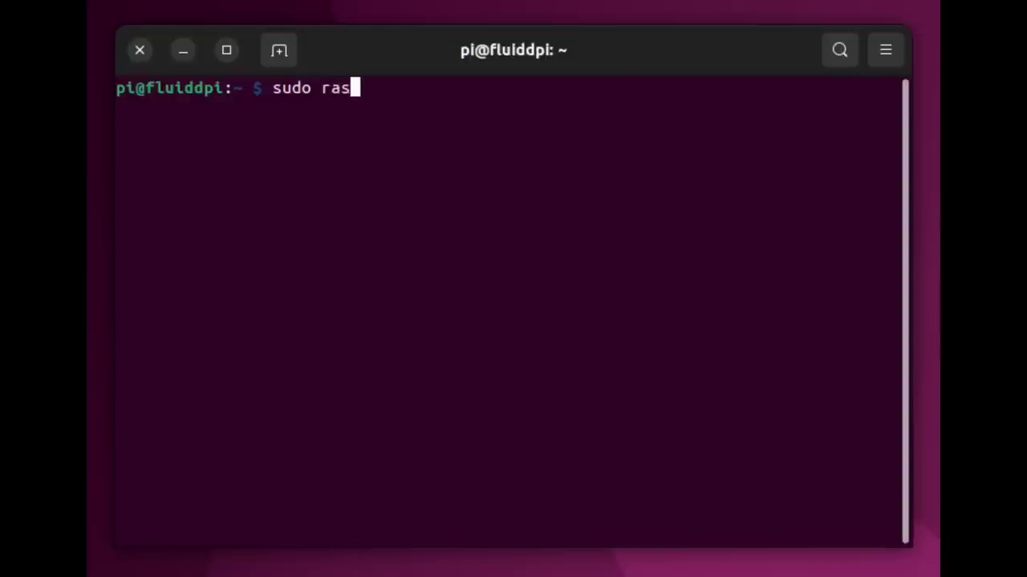
{"action": "type", "text": "pi-"}
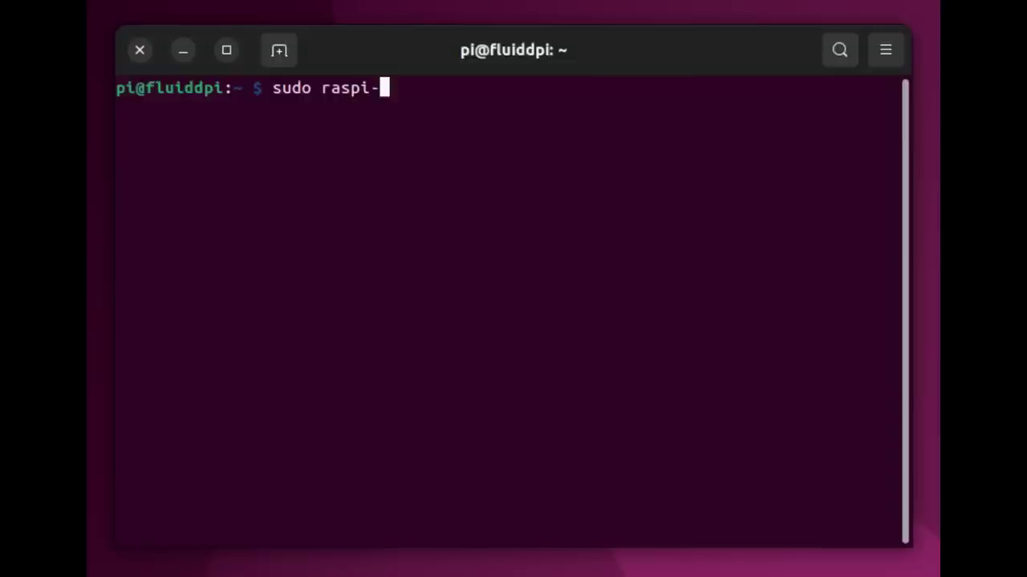
{"action": "type", "text": "config"}
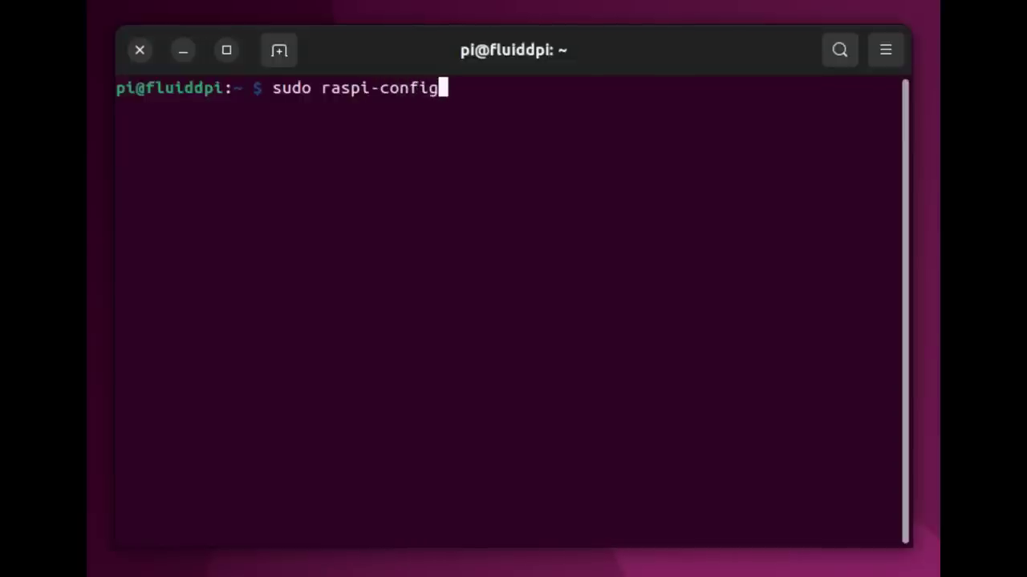
{"action": "key", "text": "Return"}
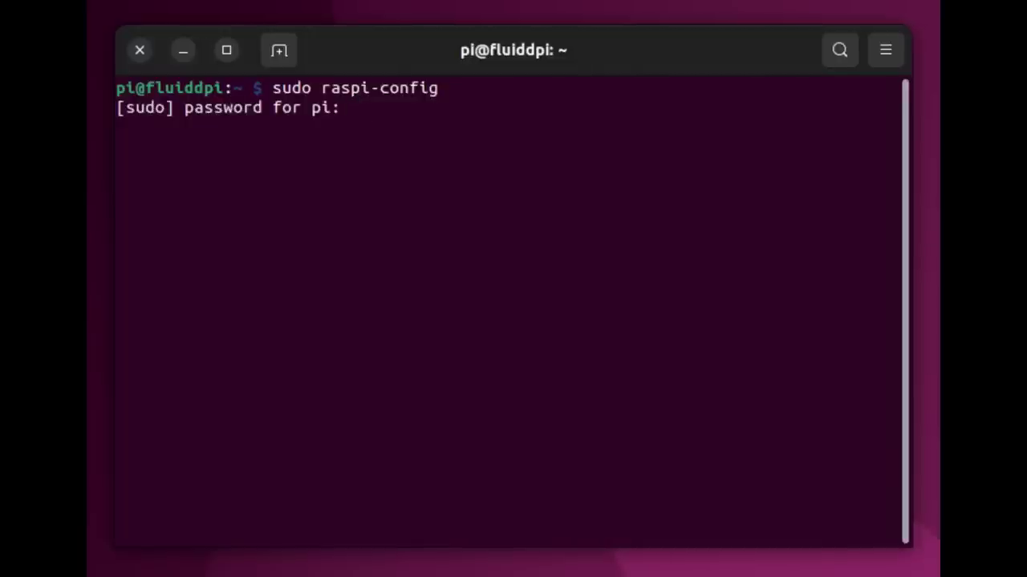
{"action": "key", "text": "Return"}
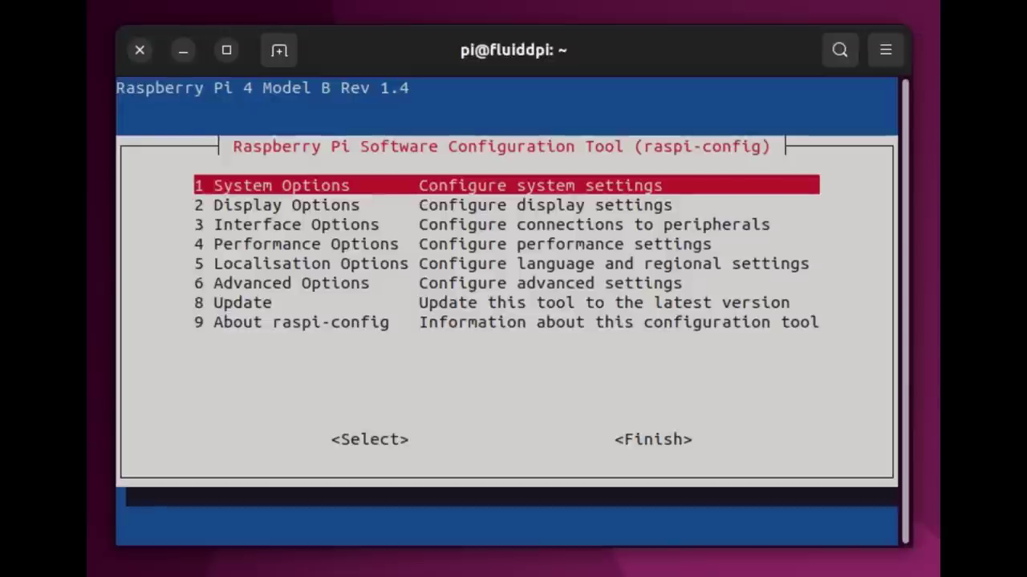
- Enable SPI under Interface Options > I4 SPI and return to raspi-config's main menu
{"action": "key", "text": "Down"}
{"action": "key", "text": "Down"}
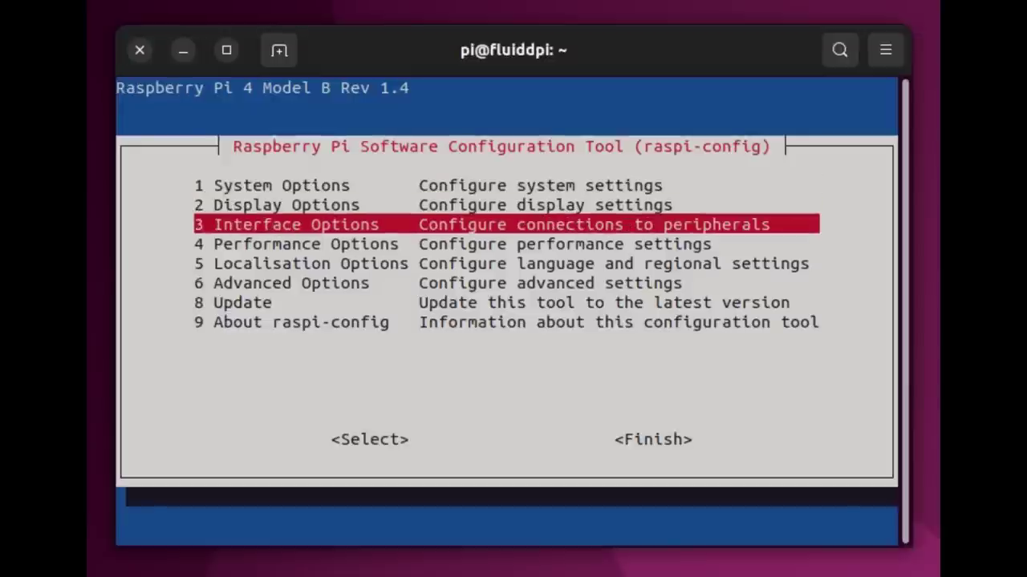
{"action": "key", "text": "Return"}
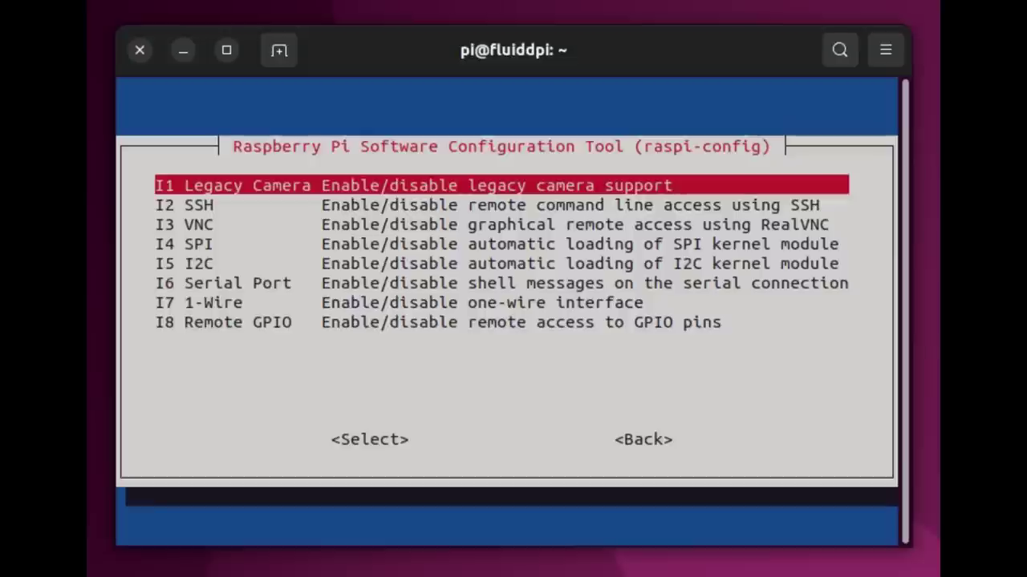
{"action": "key", "text": "Down"}
{"action": "key", "text": "Down"}
{"action": "key", "text": "Down"}
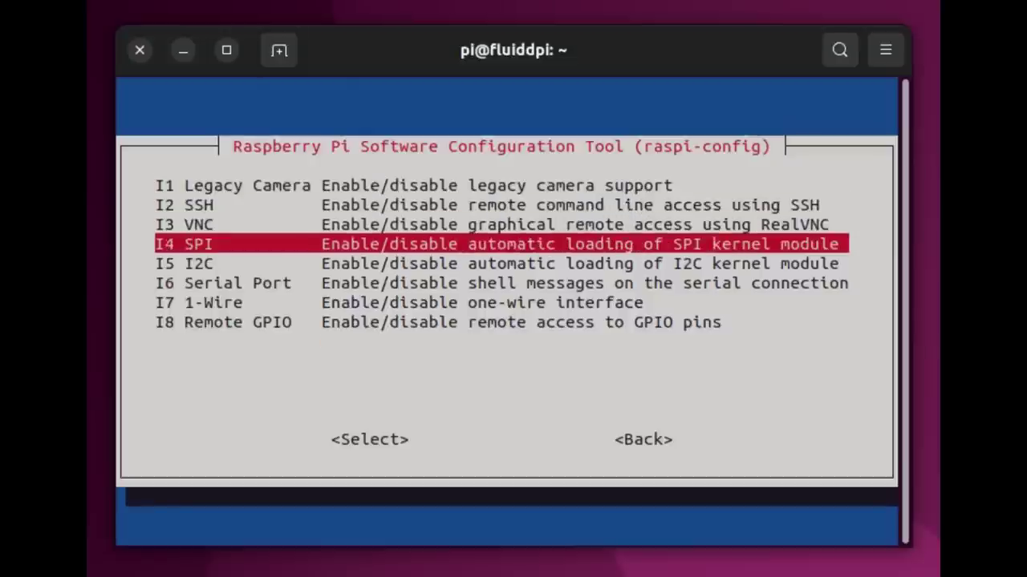
{"action": "key", "text": "Return"}
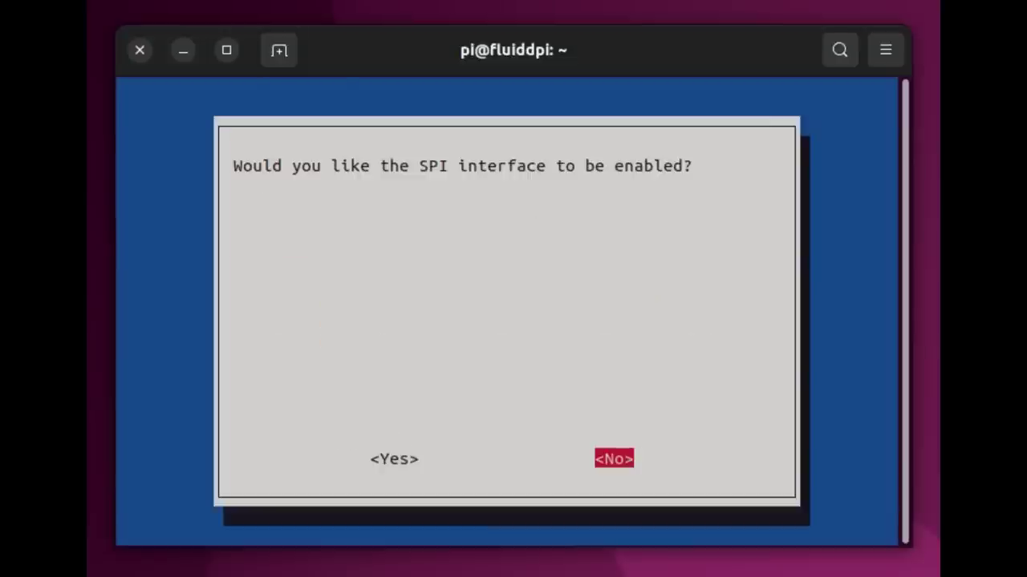
{"action": "key", "text": "Left"}
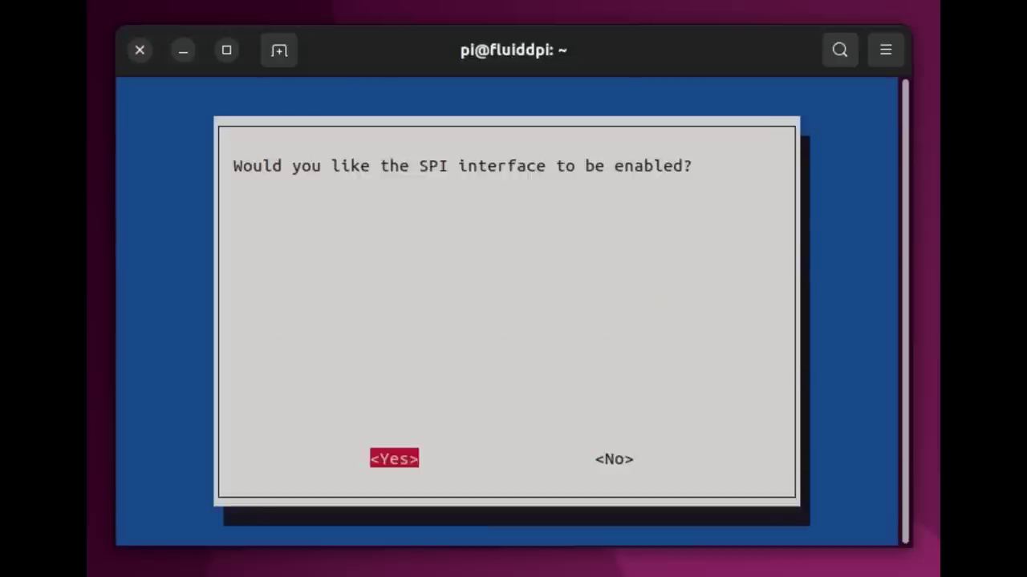
{"action": "key", "text": "Return"}
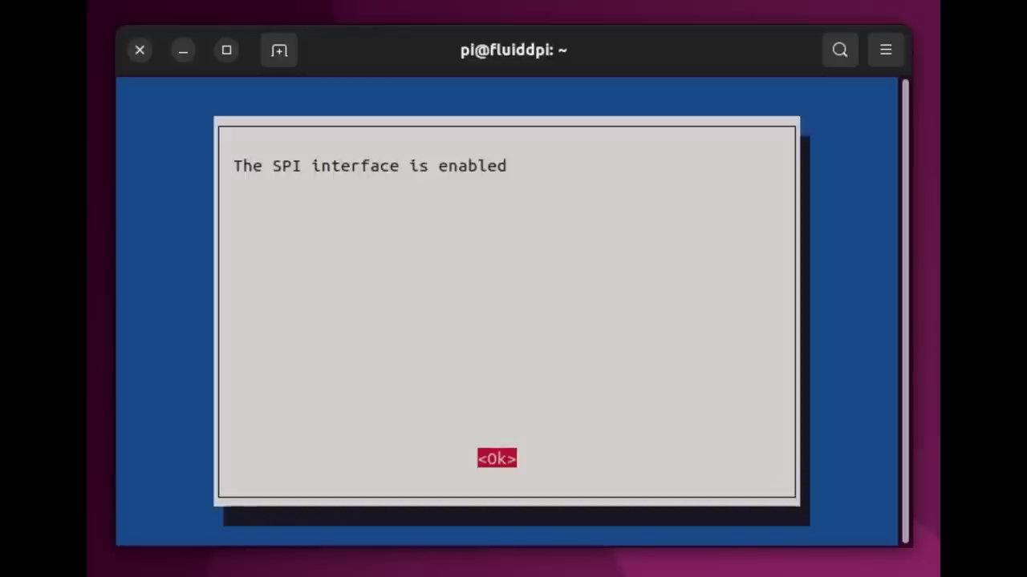
{"action": "key", "text": "Return"}
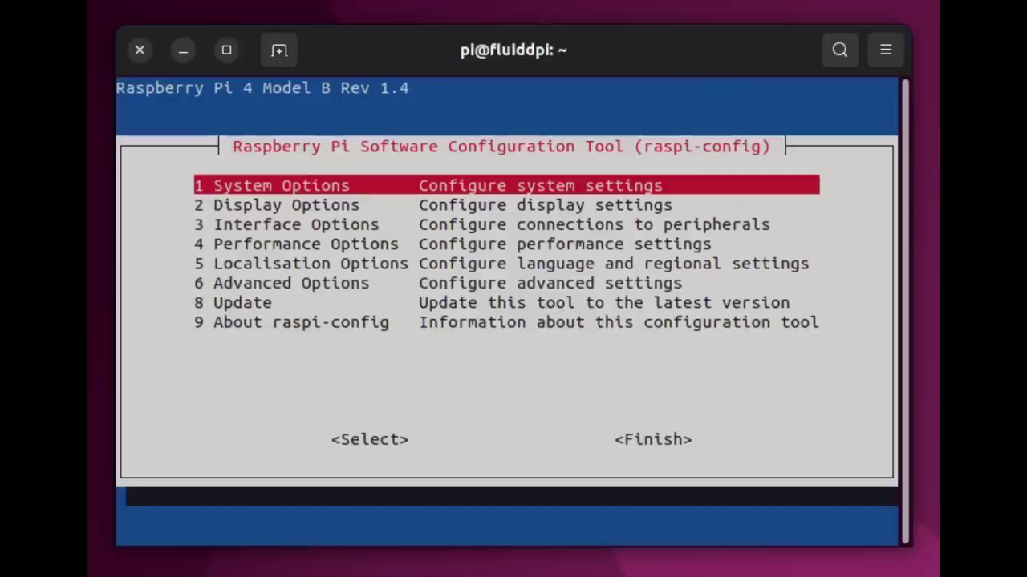
- Enable the serial port setting under Interface Options and return to the main menu
{"action": "key", "text": "Down"}
{"action": "key", "text": "Down"}
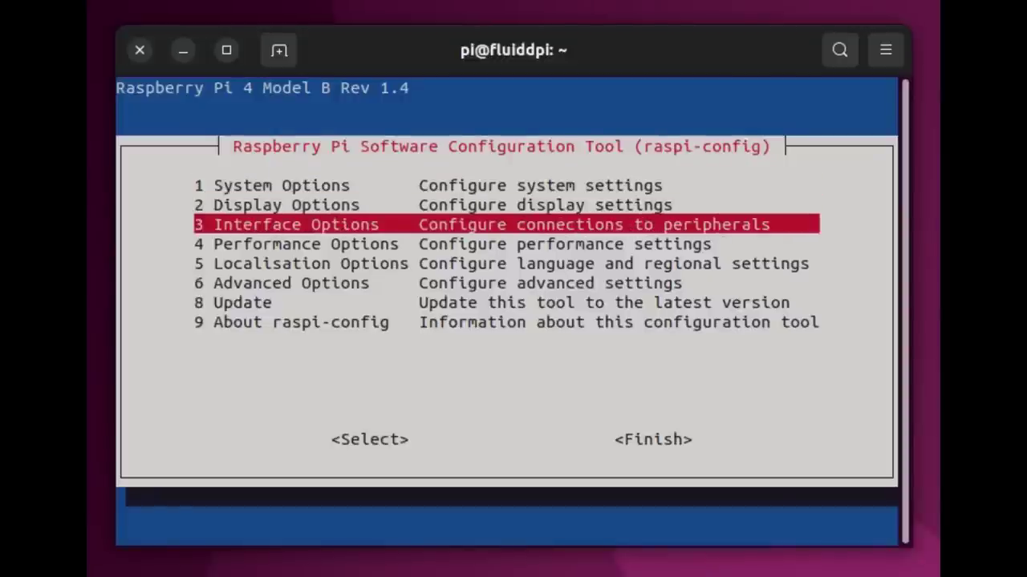
{"action": "key", "text": "Return"}
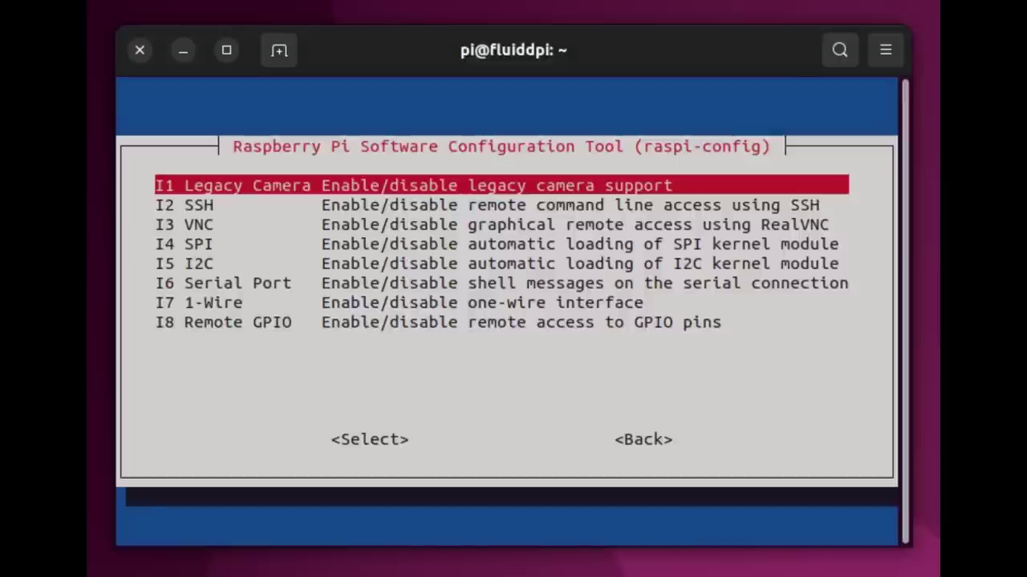
{"action": "key", "text": "Down"}
{"action": "key", "text": "Down"}
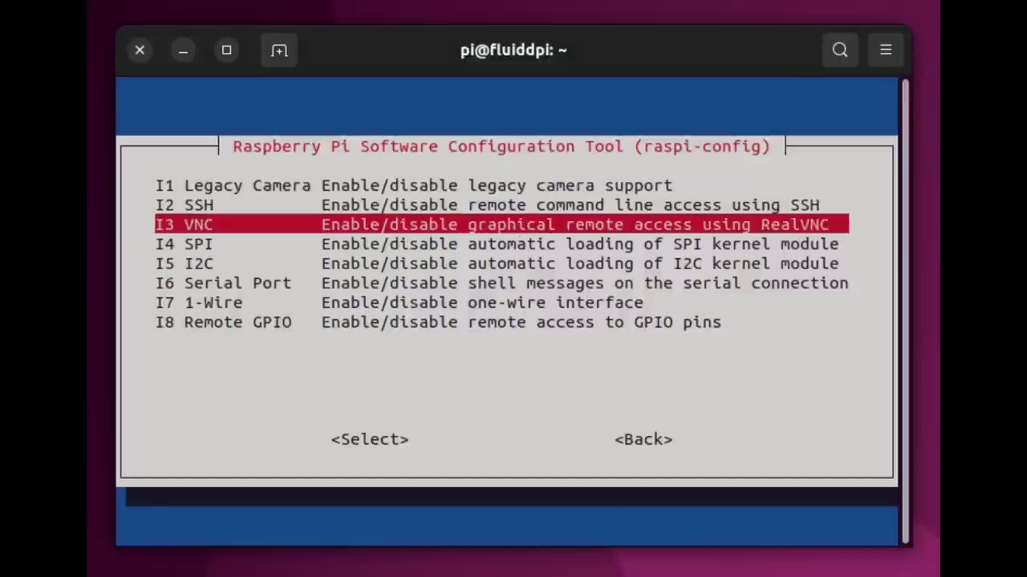
{"action": "key", "text": "Down"}
{"action": "key", "text": "Down"}
{"action": "key", "text": "Down"}
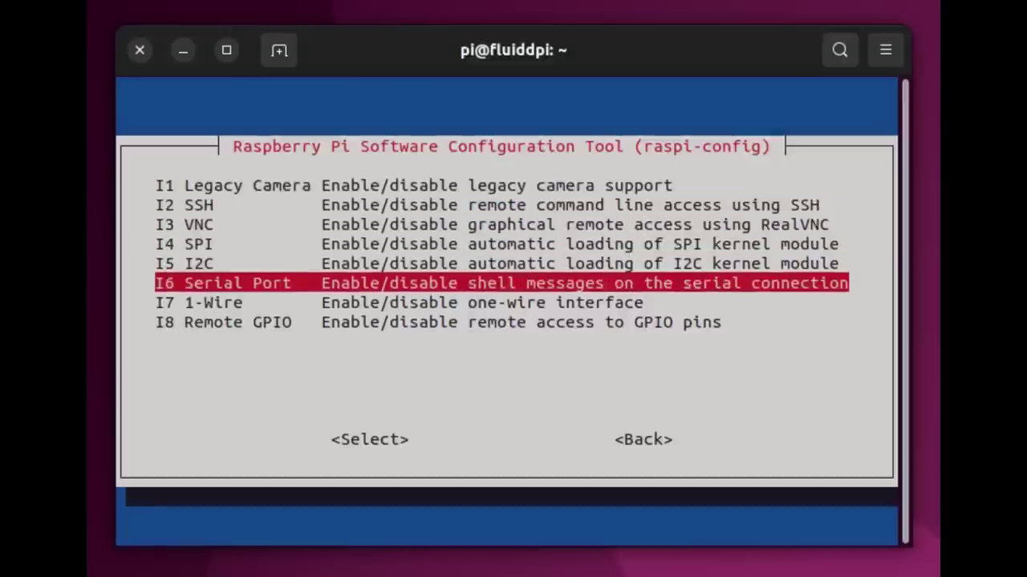
{"action": "key", "text": "Return"}
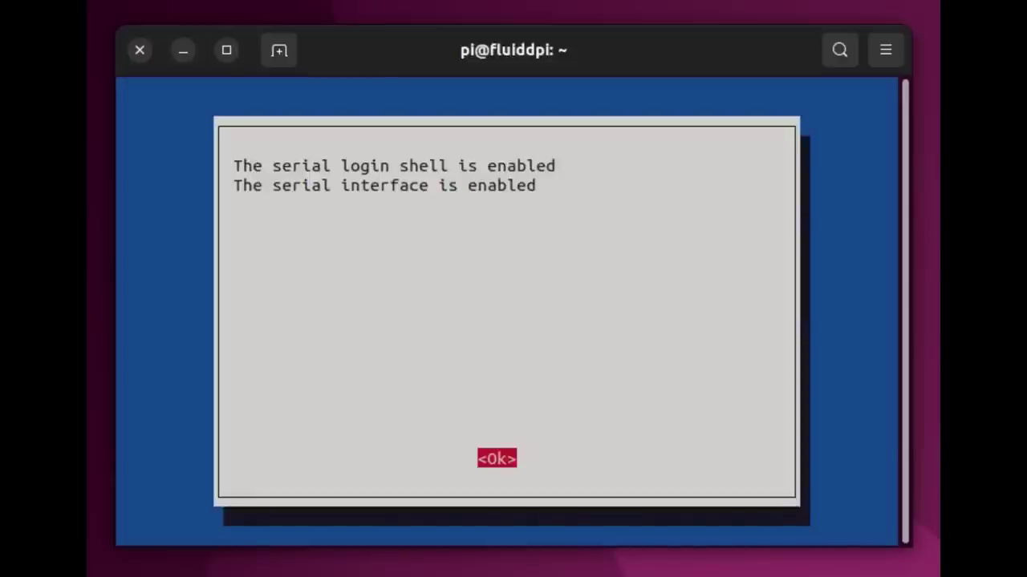
{"action": "key", "text": "Return"}
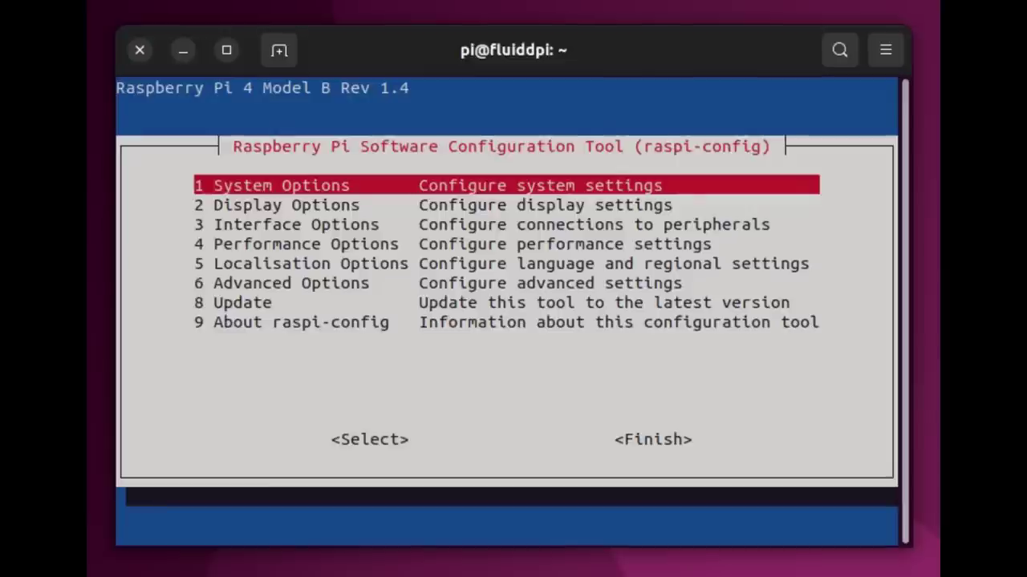
- Finish raspi-config to exit to the shell and enter 'sudo reboot'
{"action": "key", "text": "Tab"}
{"action": "key", "text": "Tab"}
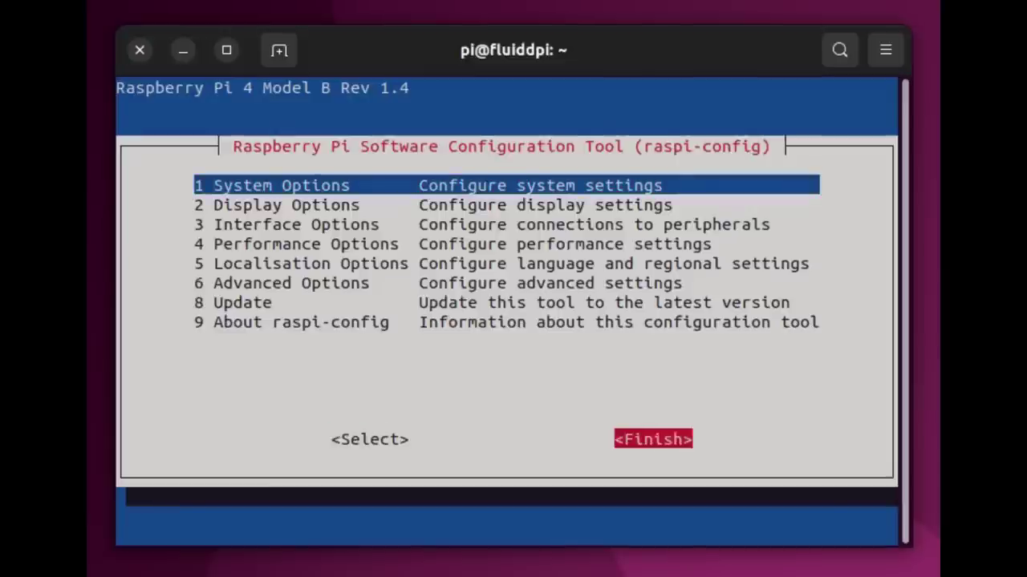
{"action": "key", "text": "Return"}
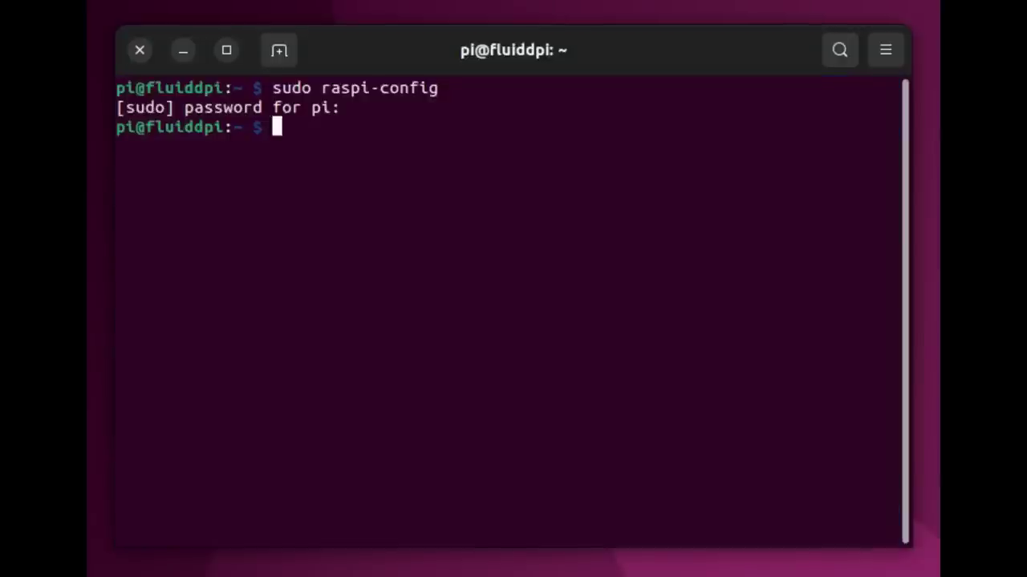
{"action": "type", "text": "sudo reb"}
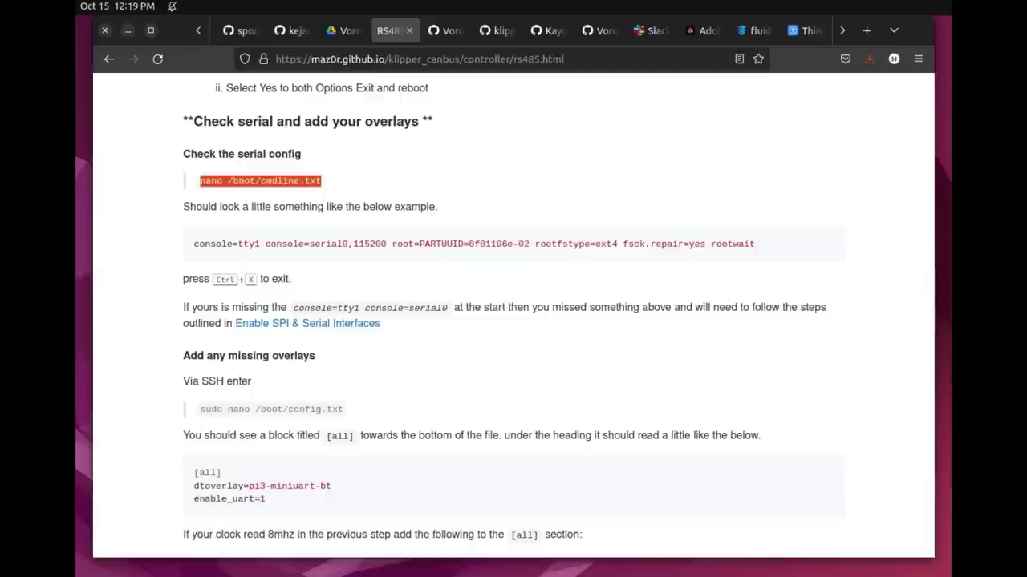
- Scroll the guide through 'Check serial and add your overlays', including the 8mhz and 12mhz sections
{"action": "scroll", "coordinate": [513, 312], "scroll_direction": "down", "scroll_amount": 2}
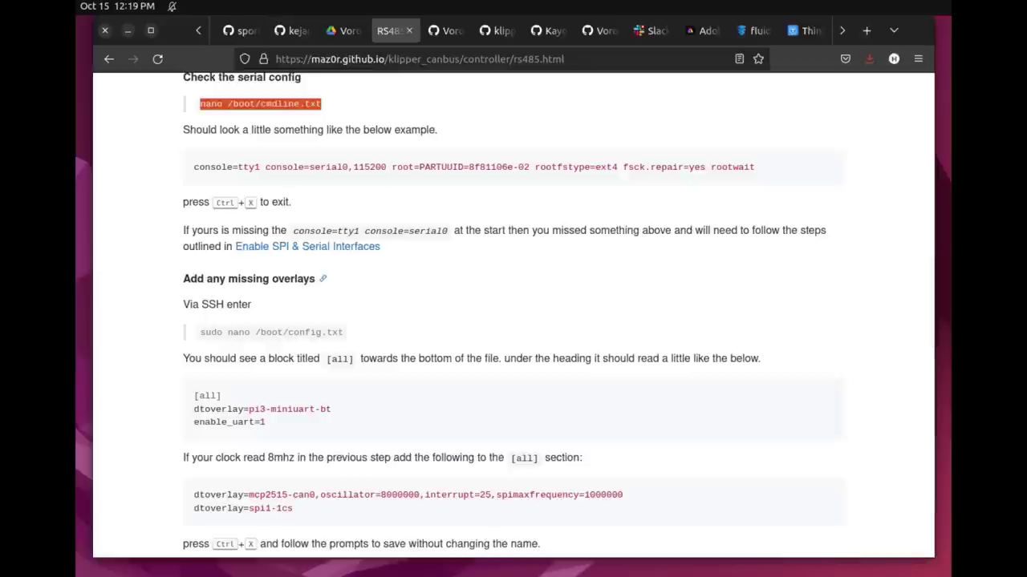
{"action": "scroll", "coordinate": [514, 313], "scroll_direction": "down", "scroll_amount": 2}
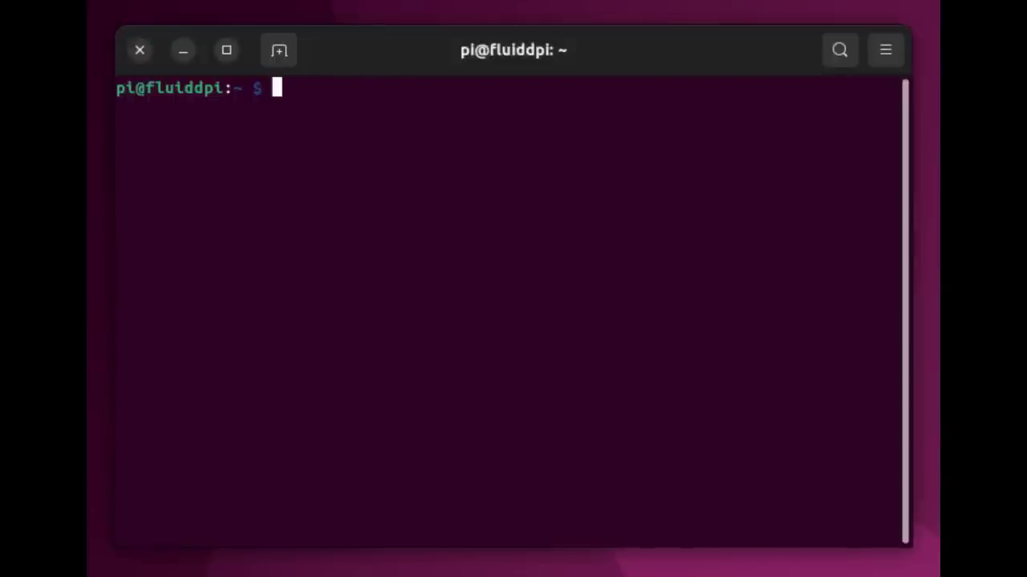
- Clear the screen and check /boot/cmdline.txt starts with console=serial0,115200 console=tty1, closing it unchanged
{"action": "type", "text": "clear"}
{"action": "key", "text": "Return"}
{"action": "type", "text": "nano /boot/cmdline.txt"}
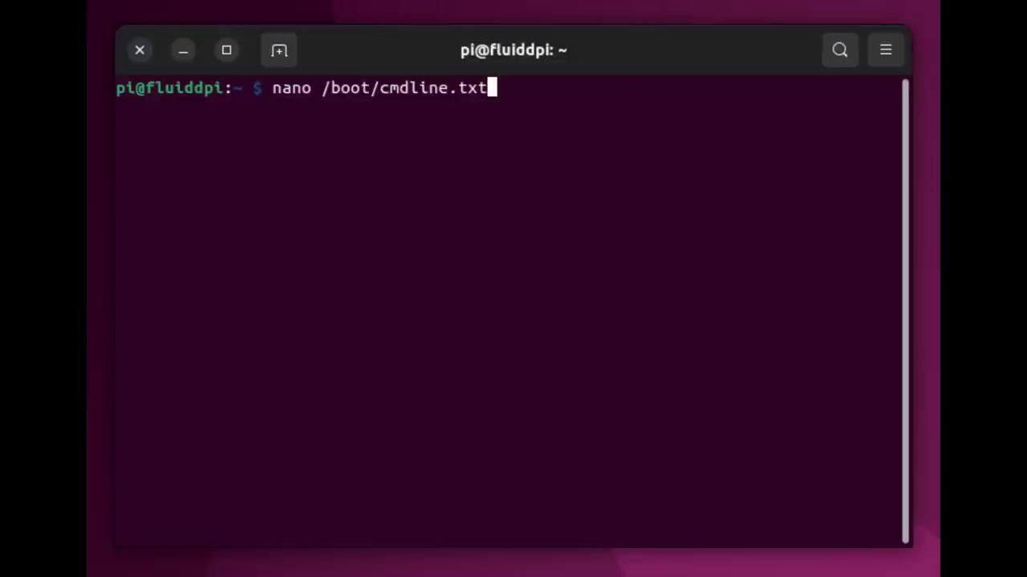
{"action": "key", "text": "Return"}
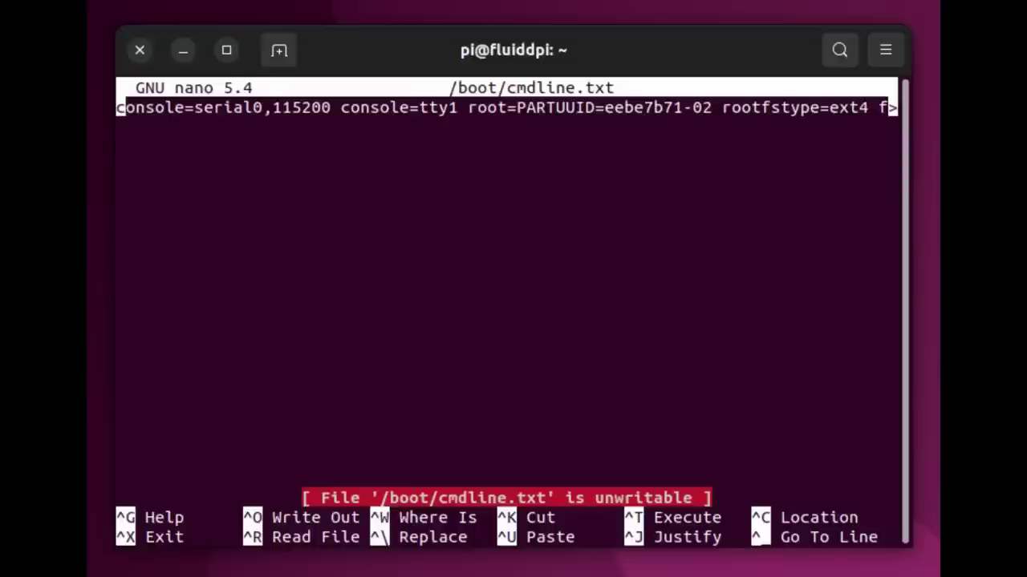
{"action": "key", "text": "Right"}
{"action": "key", "text": "Right"}
{"action": "key", "text": "Right"}
{"action": "key", "text": "Right"}
{"action": "key", "text": "Right"}
{"action": "key", "text": "Right"}
{"action": "key", "text": "Right"}
{"action": "key", "text": "Right"}
{"action": "key", "text": "Right"}
{"action": "key", "text": "Right"}
{"action": "key", "text": "Right"}
{"action": "key", "text": "Right"}
{"action": "key", "text": "Right"}
{"action": "key", "text": "Right"}
{"action": "key", "text": "Right"}
{"action": "key", "text": "Right"}
{"action": "key", "text": "Right"}
{"action": "key", "text": "Right"}
{"action": "key", "text": "Right"}
{"action": "key", "text": "Right"}
{"action": "key", "text": "Right"}
{"action": "key", "text": "Right"}
{"action": "key", "text": "Right"}
{"action": "key", "text": "Right"}
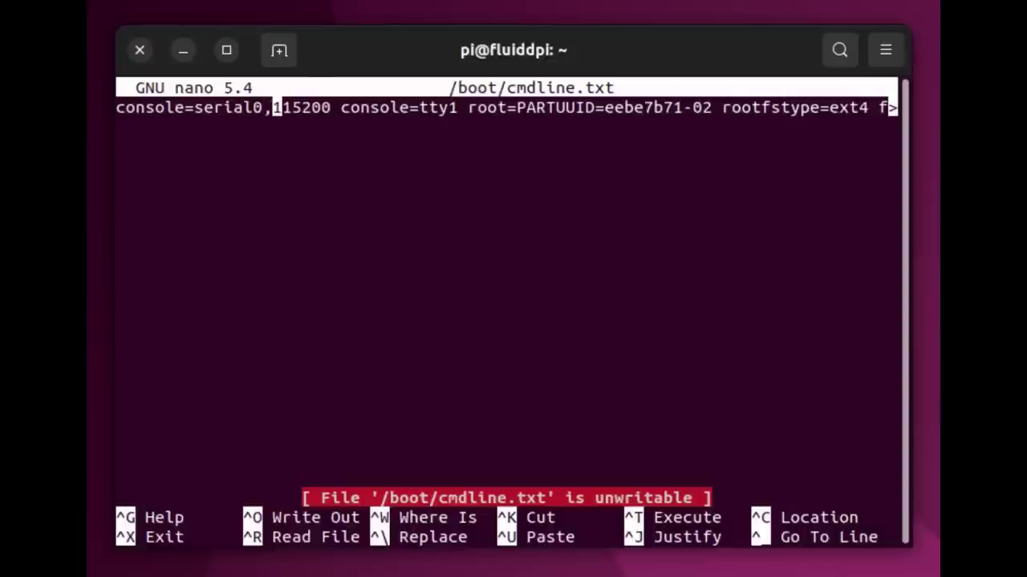
{"action": "key", "text": "Right"}
{"action": "key", "text": "Right"}
{"action": "key", "text": "Right"}
{"action": "key", "text": "Right"}
{"action": "key", "text": "Right"}
{"action": "key", "text": "Right"}
{"action": "key", "text": "Right"}
{"action": "key", "text": "Right"}
{"action": "key", "text": "Right"}
{"action": "key", "text": "Right"}
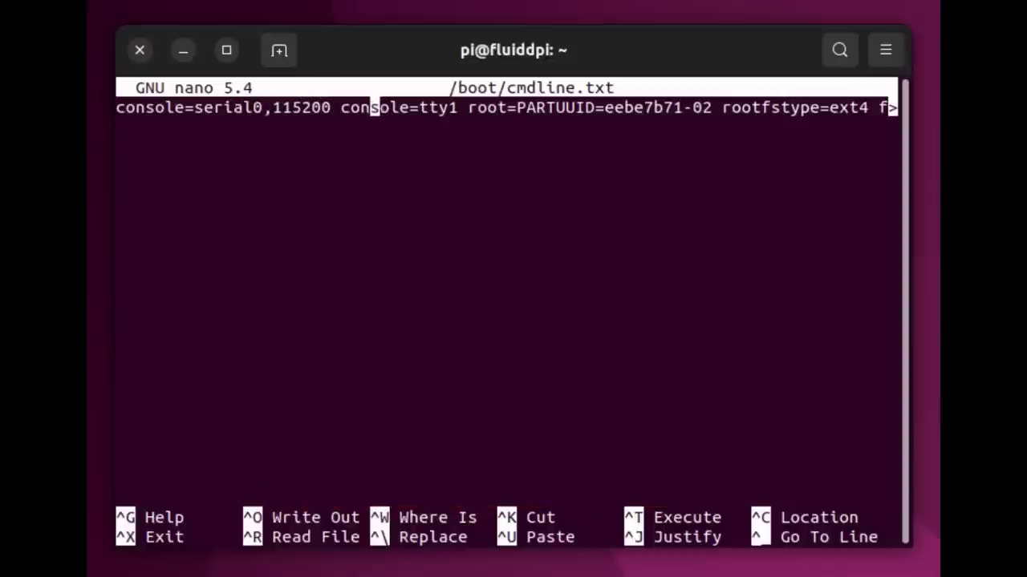
{"action": "key", "text": "Right"}
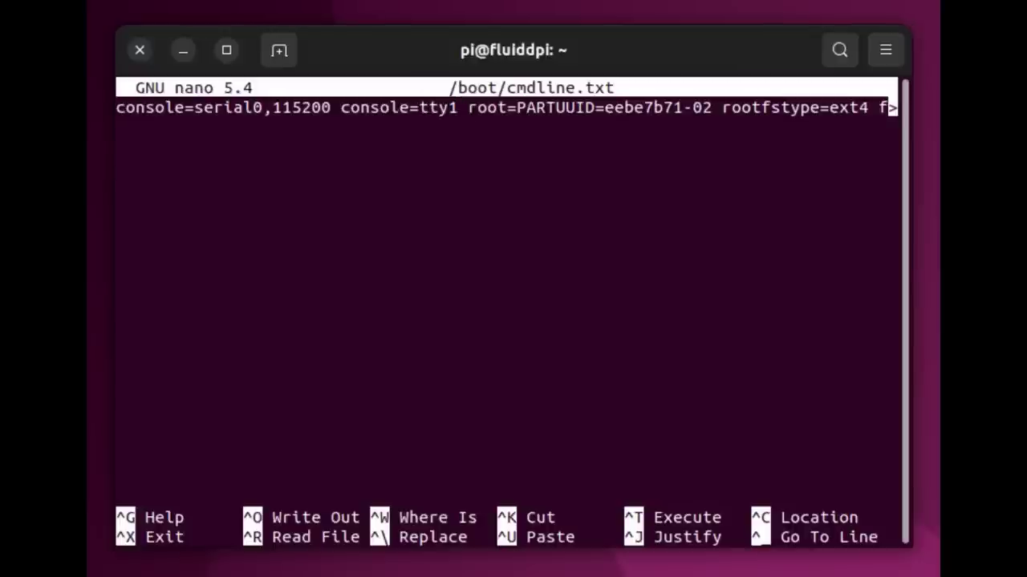
{"action": "key", "text": "ctrl+x"}
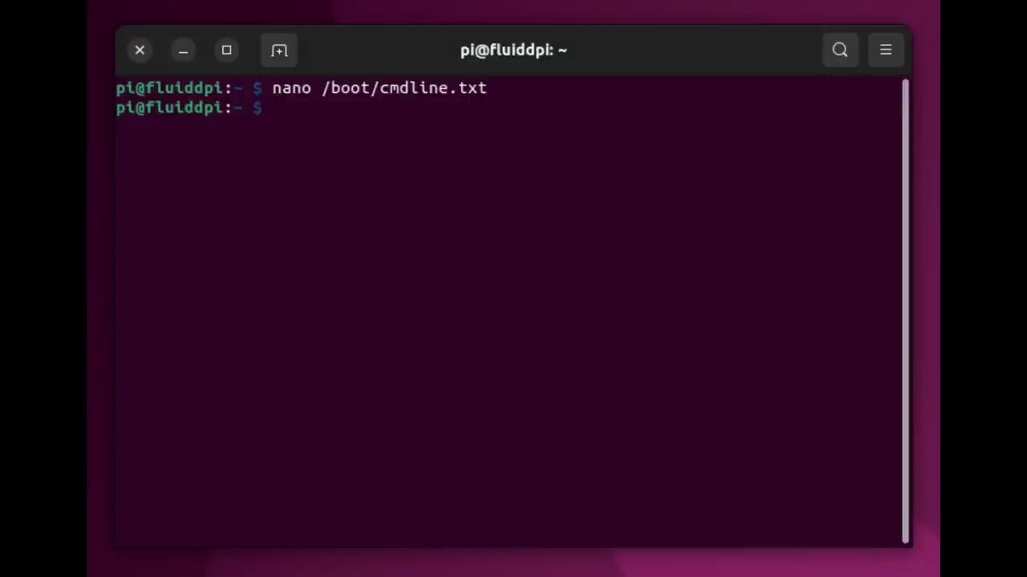
{"action": "type", "text": "sudo"}
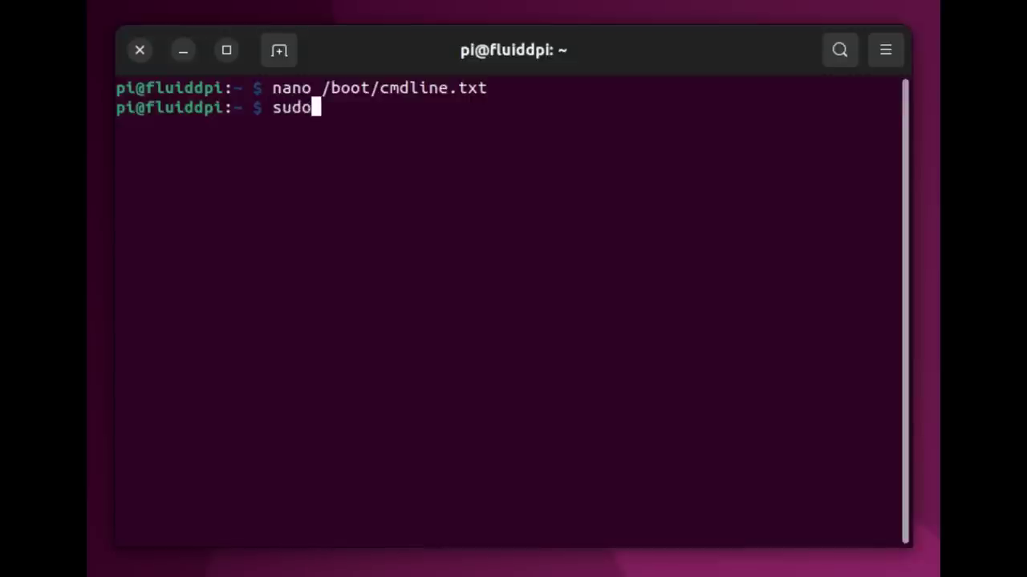
{"action": "type", "text": " nano "}
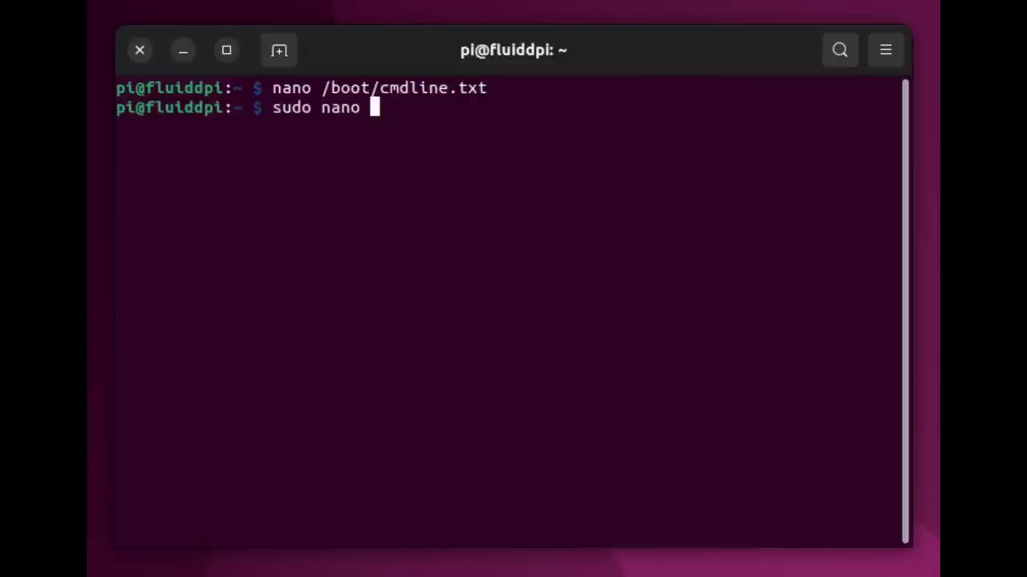
{"action": "type", "text": "/boot"}
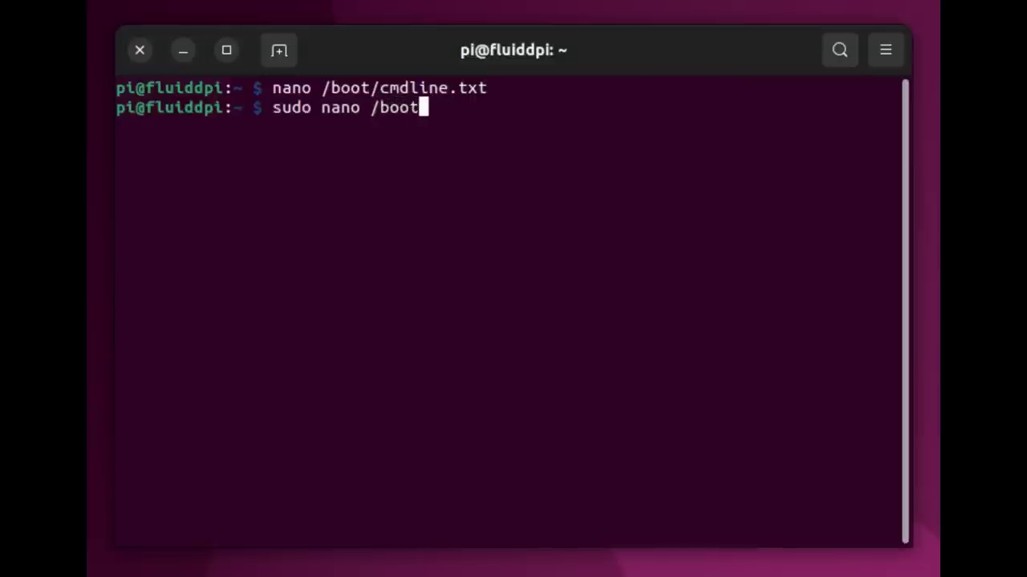
{"action": "type", "text": "/confi"}
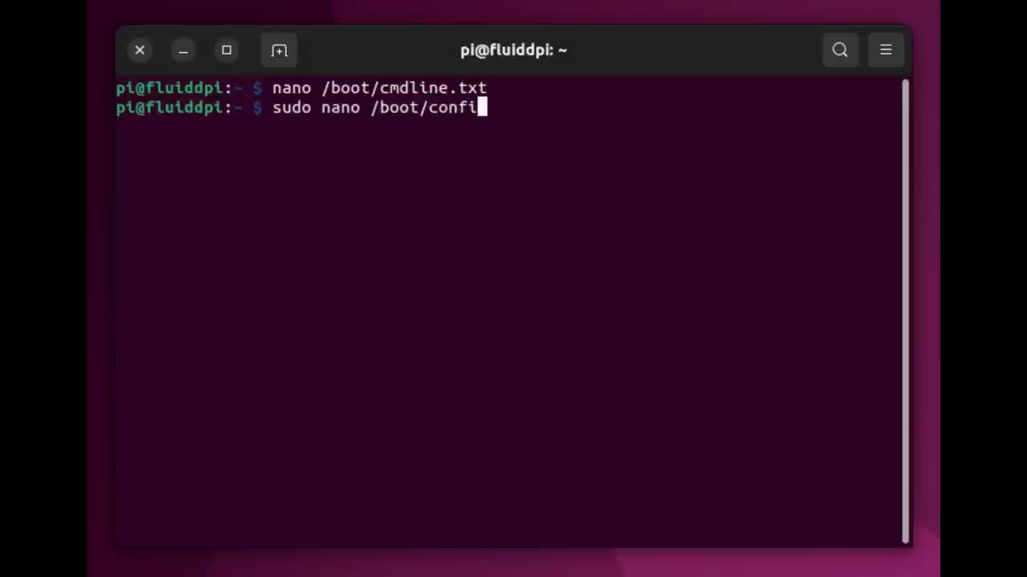
{"action": "type", "text": "g.txt"}
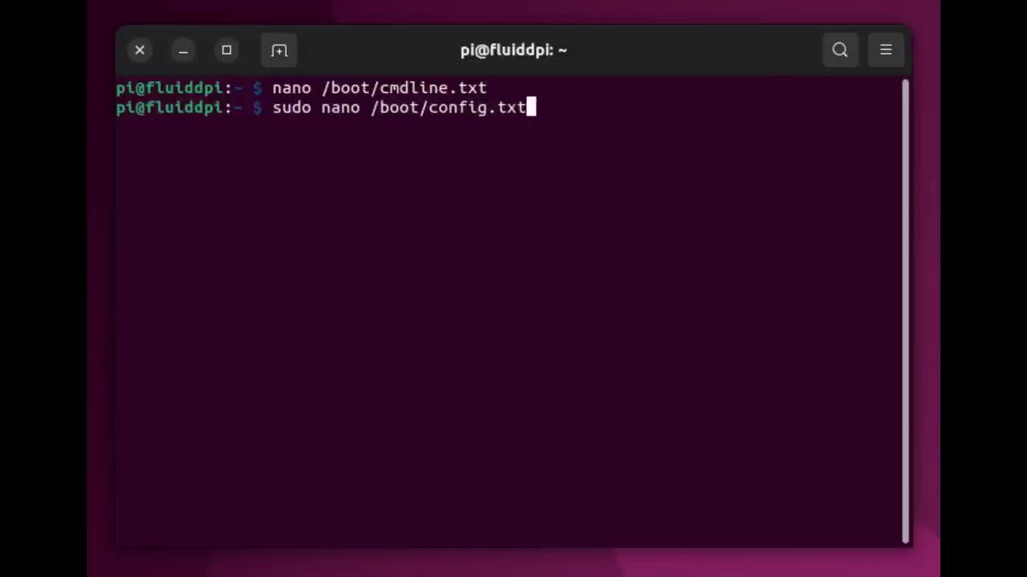
- Paste the mcp2515-can0 (oscillator 12000000) and spi1-1cs overlays at the end of /boot/config.txt and save
{"action": "key", "text": "Return"}
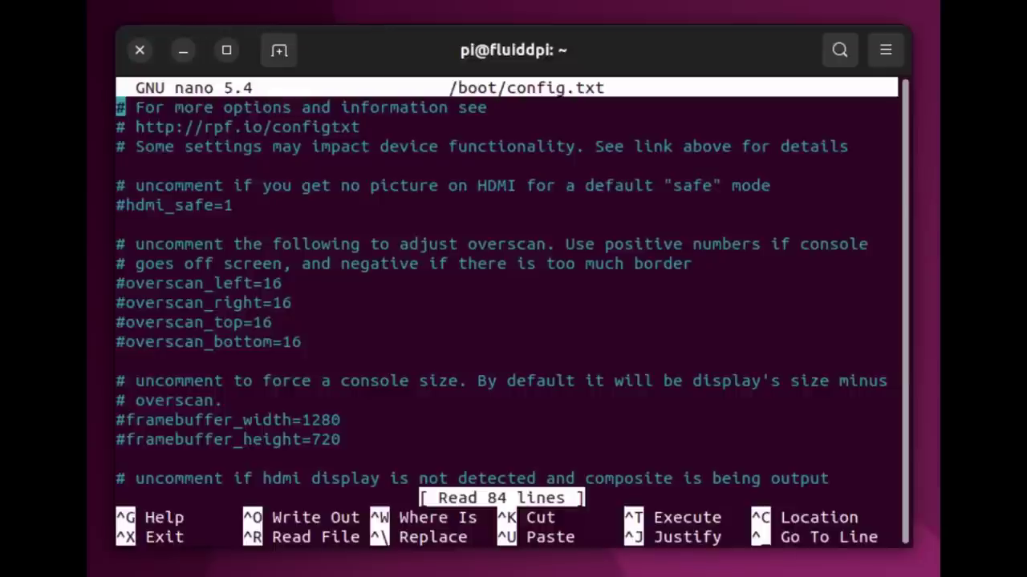
{"action": "key", "text": "alt+slash"}
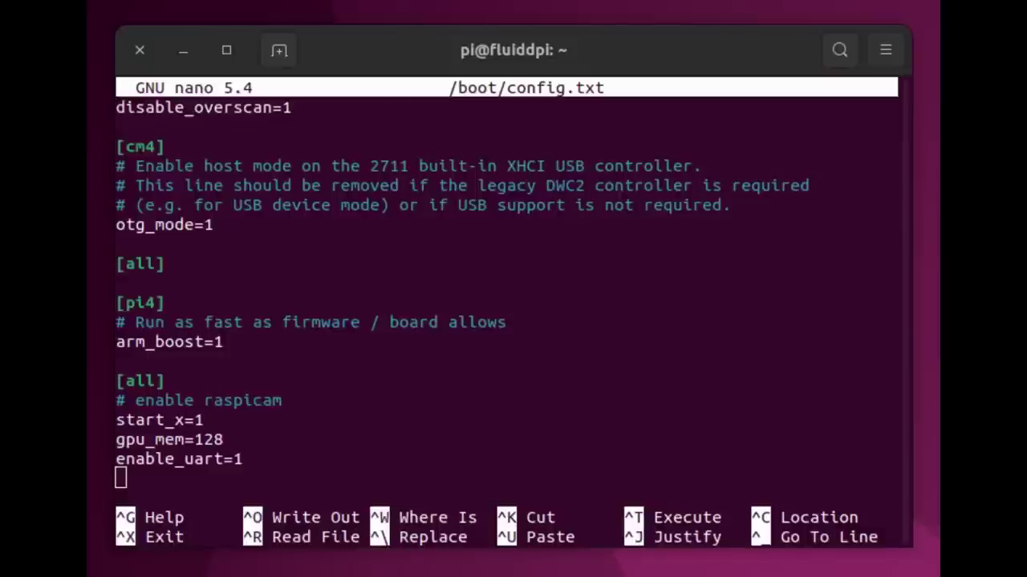
{"action": "right_click", "coordinate": [210, 482]}
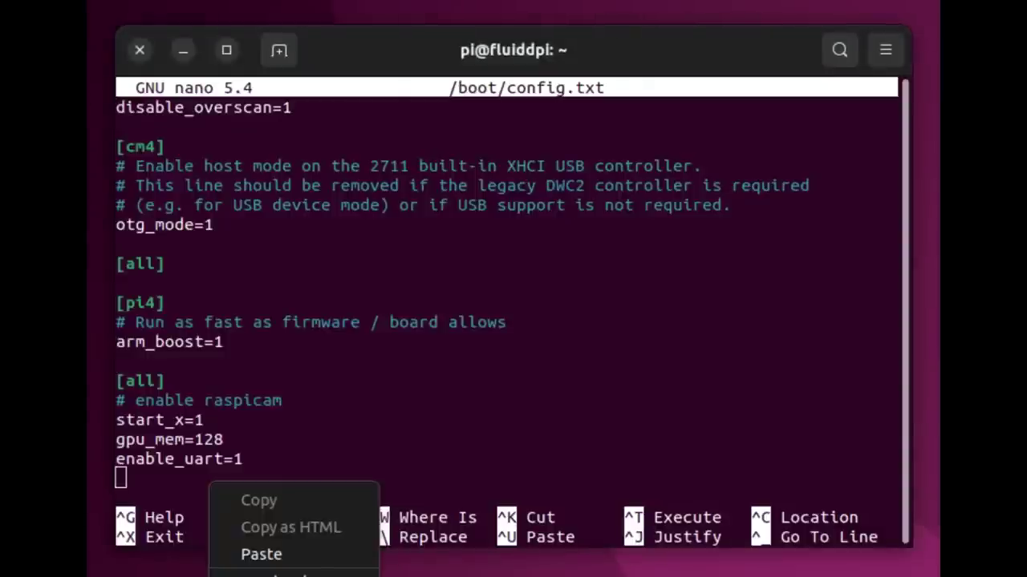
{"action": "left_click", "coordinate": [256, 553]}
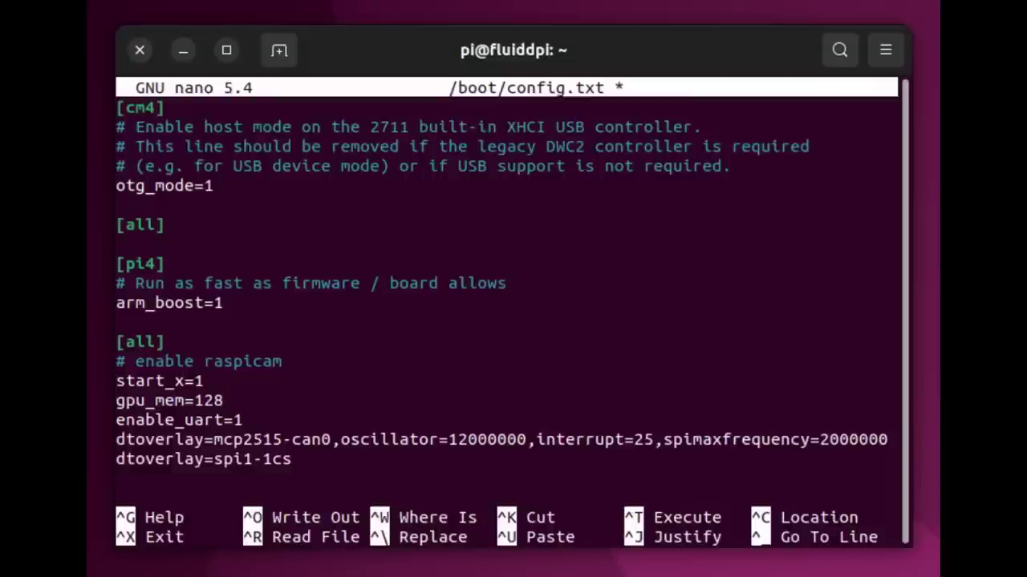
{"action": "key", "text": "ctrl+o"}
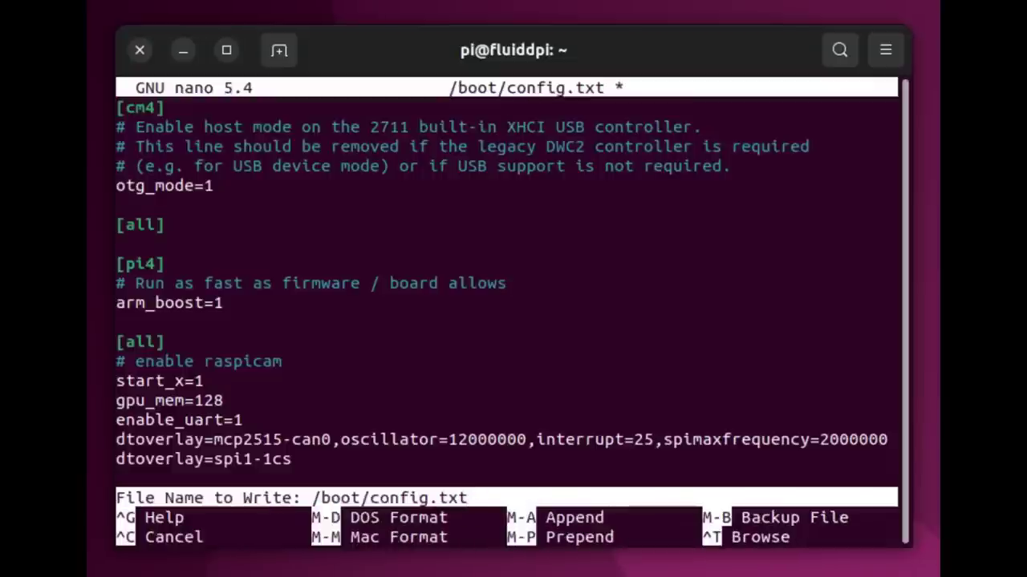
{"action": "key", "text": "Return"}
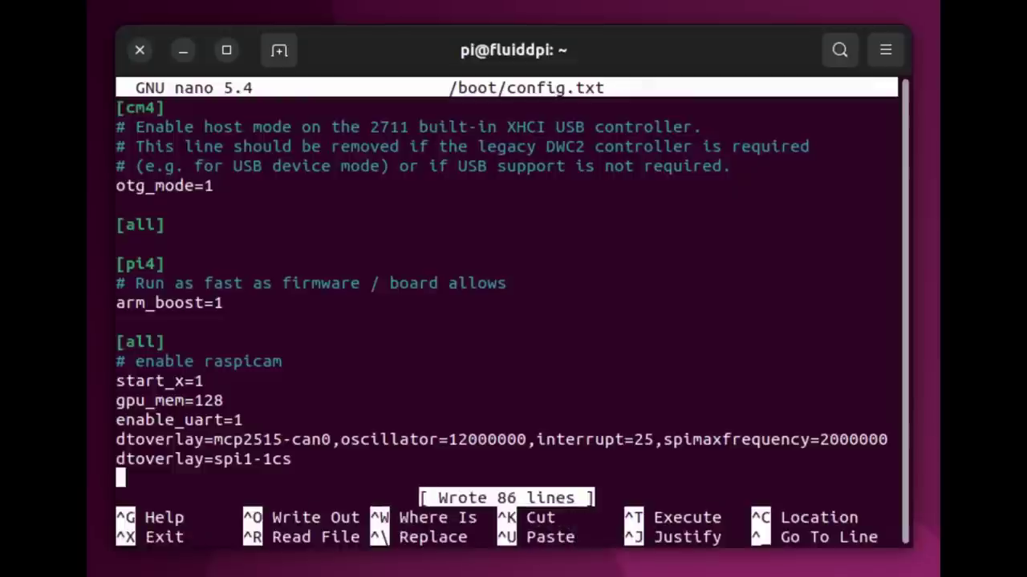
{"action": "key", "text": "ctrl+x"}
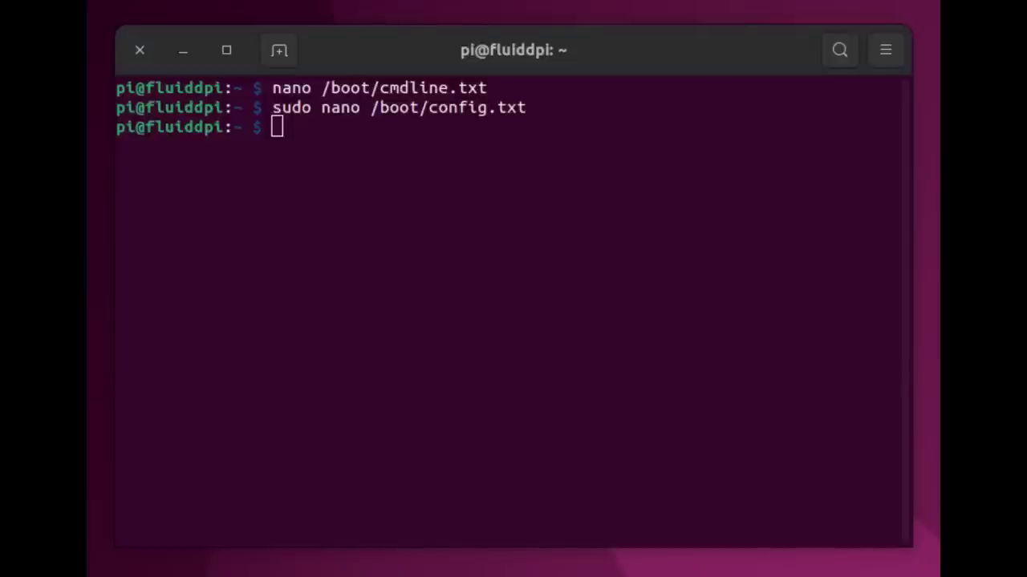
- Create /etc/network/interfaces.d/can0 with bitrate 250000 and txqueuelen 256, then save and close it
{"action": "right_click", "coordinate": [373, 135]}
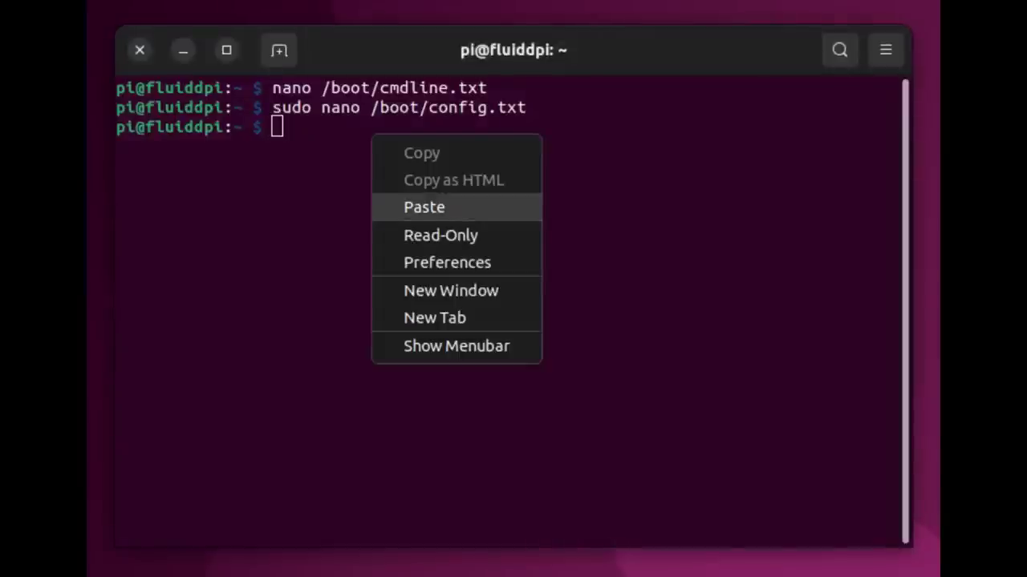
{"action": "left_click", "coordinate": [424, 207]}
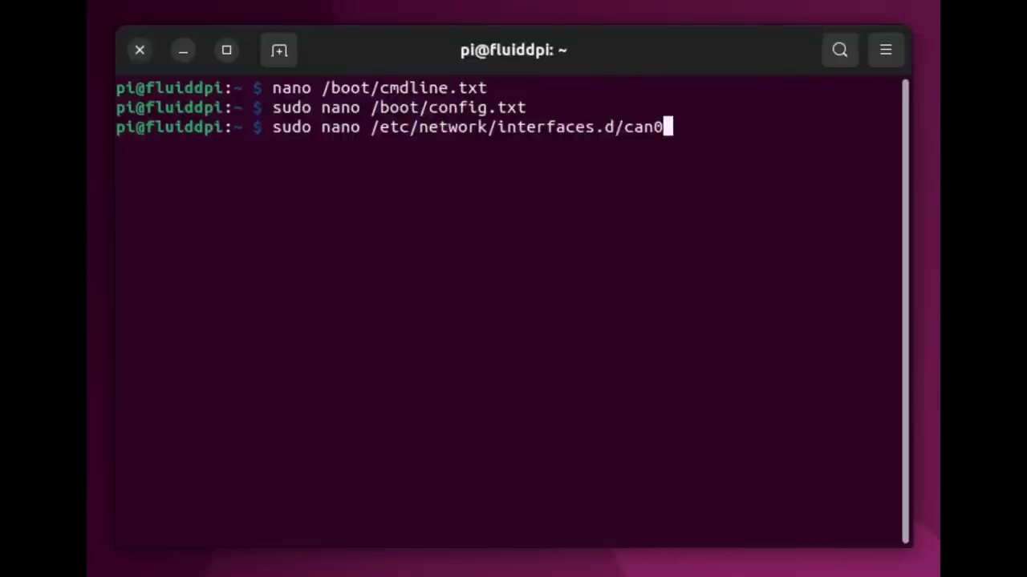
{"action": "key", "text": "Return"}
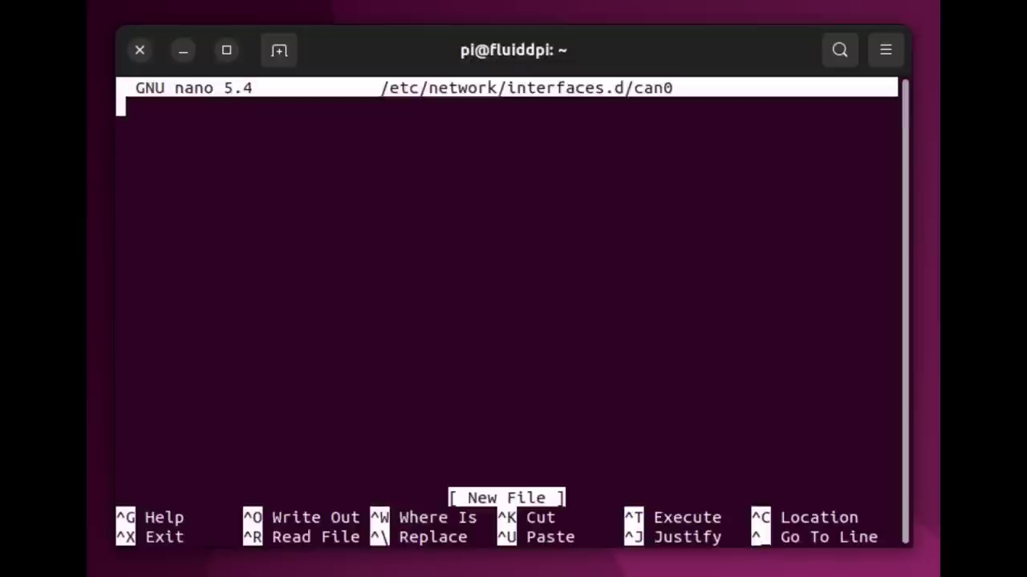
{"action": "right_click", "coordinate": [200, 129]}
{"action": "left_click", "coordinate": [252, 200]}
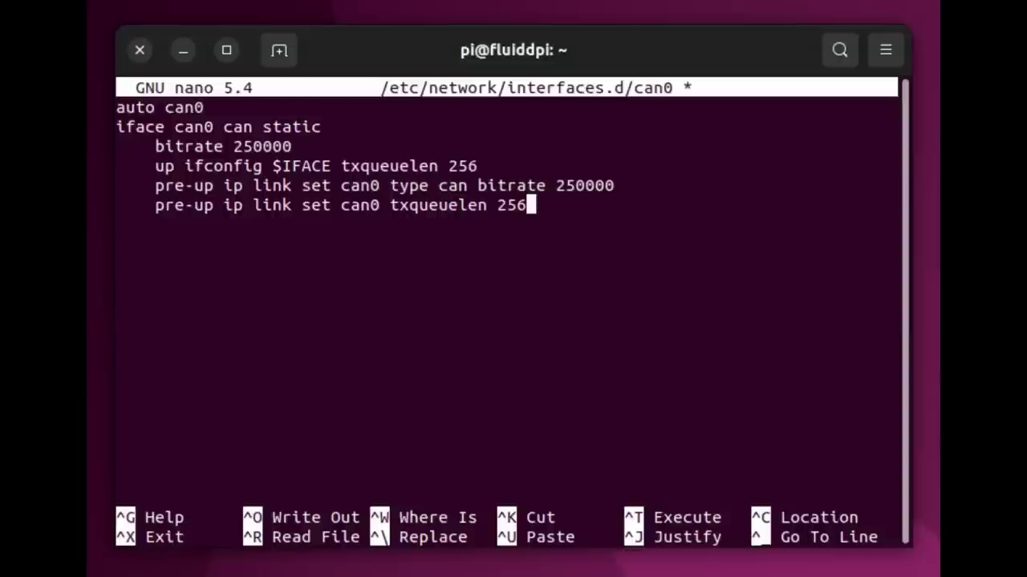
{"action": "key", "text": "Return"}
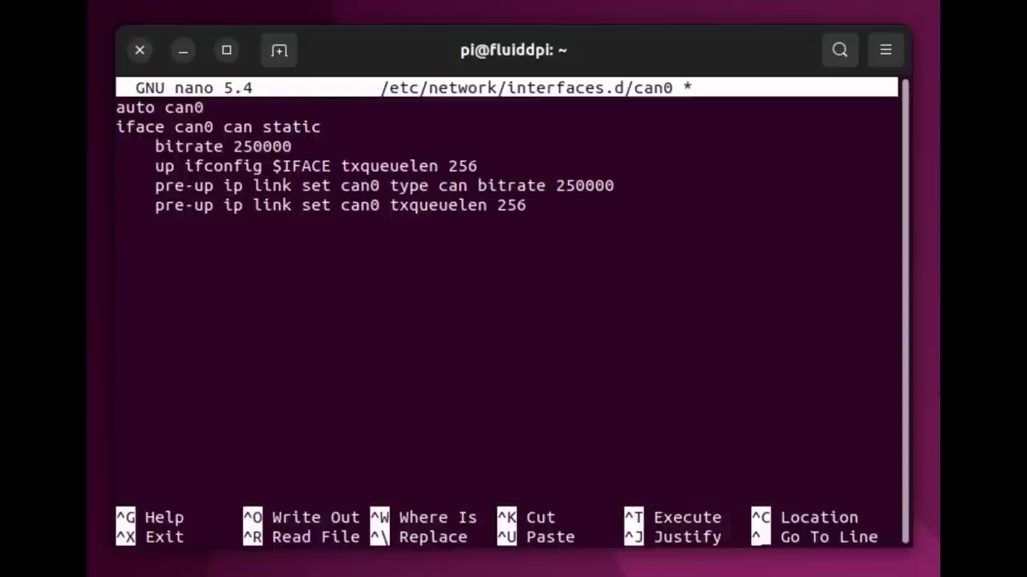
{"action": "key", "text": "ctrl+o"}
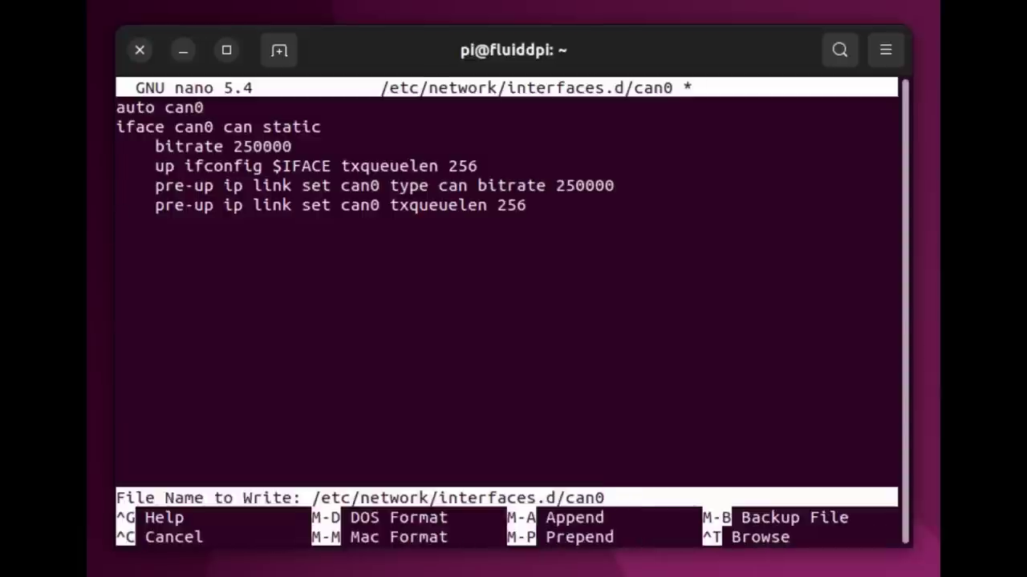
{"action": "key", "text": "Return"}
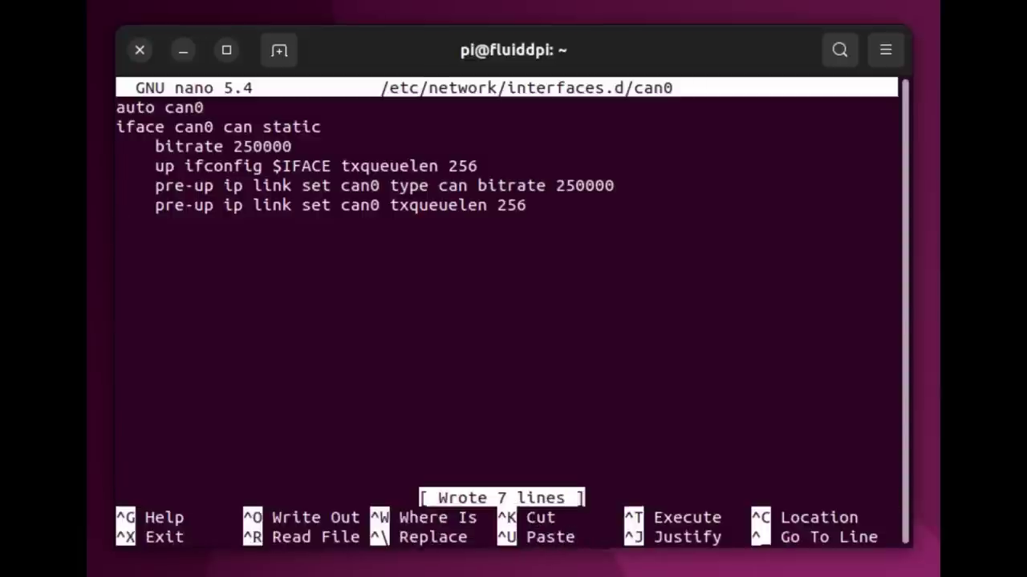
{"action": "key", "text": "ctrl+x"}
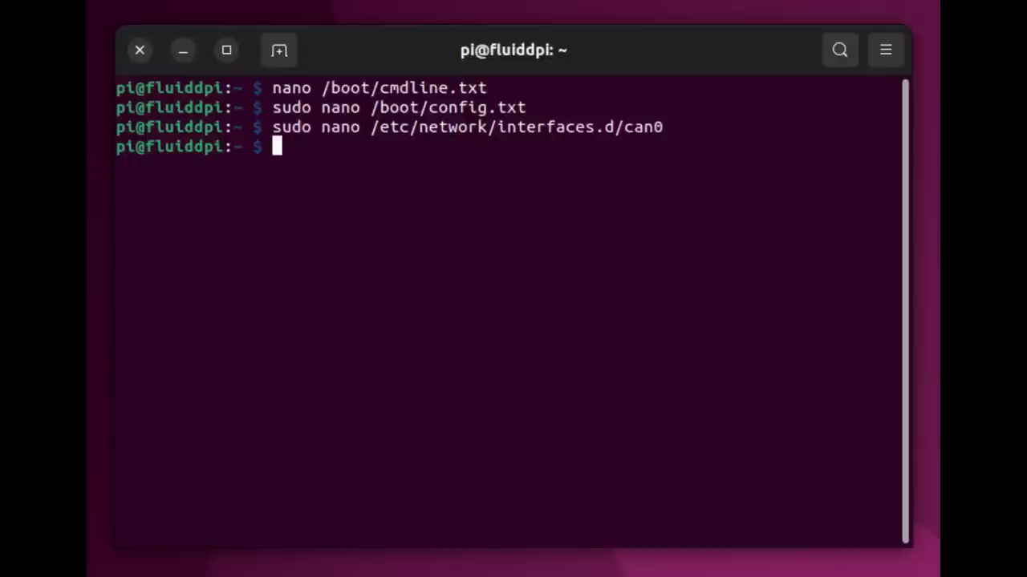
- Reboot the Pi and reconnect to confirm can0 is up with txqueuelen 256
{"action": "type", "text": "sudo"}
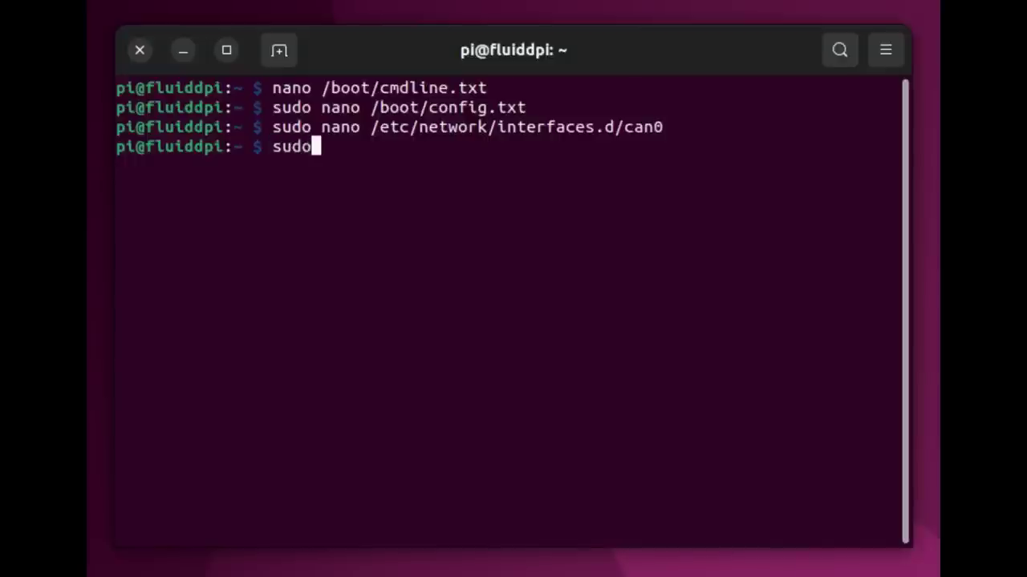
{"action": "type", "text": " reb"}
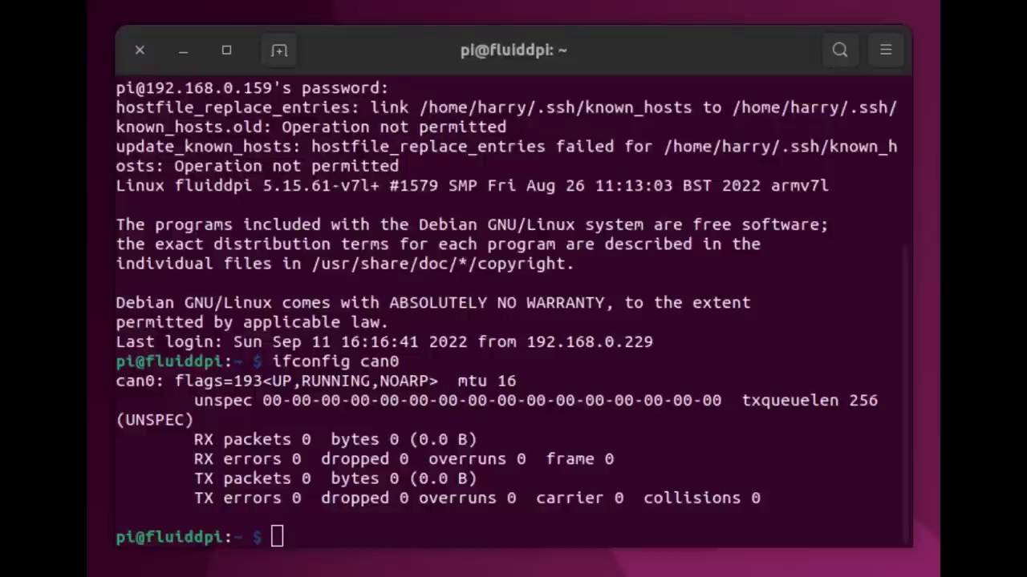
{"action": "right_click", "coordinate": [461, 534]}
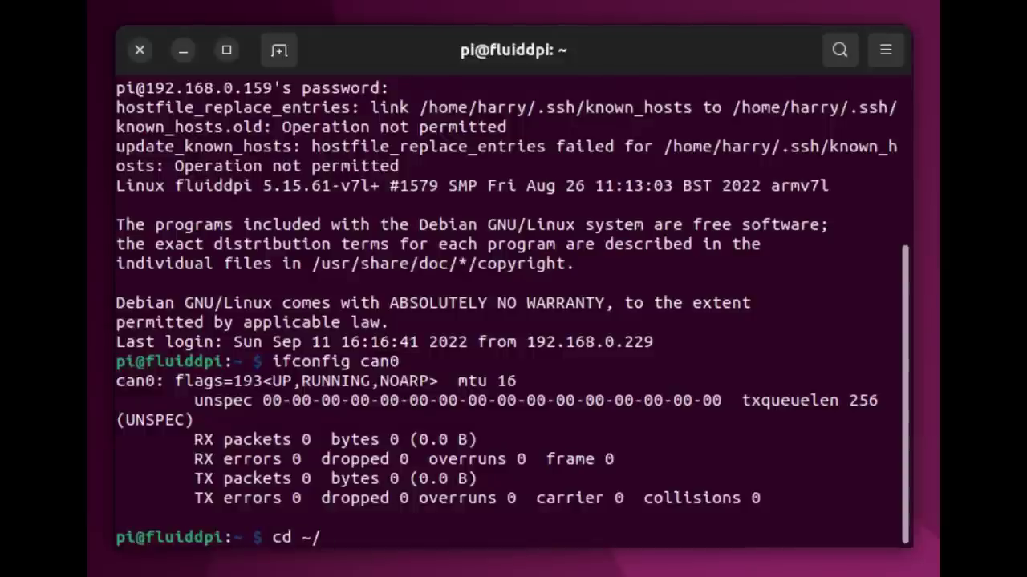
{"action": "key", "text": "Return"}
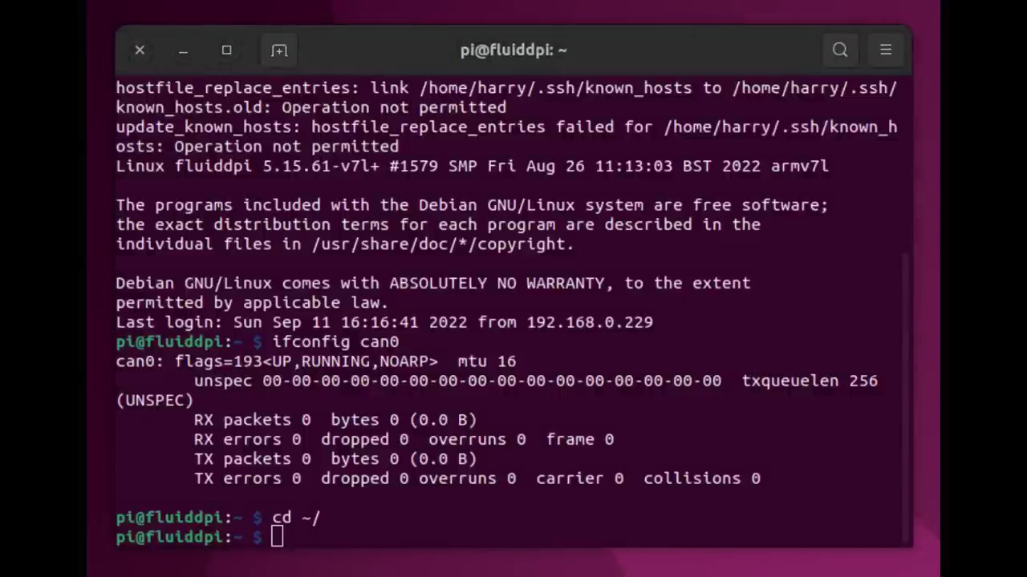
{"action": "key", "text": "ctrl+shift+v"}
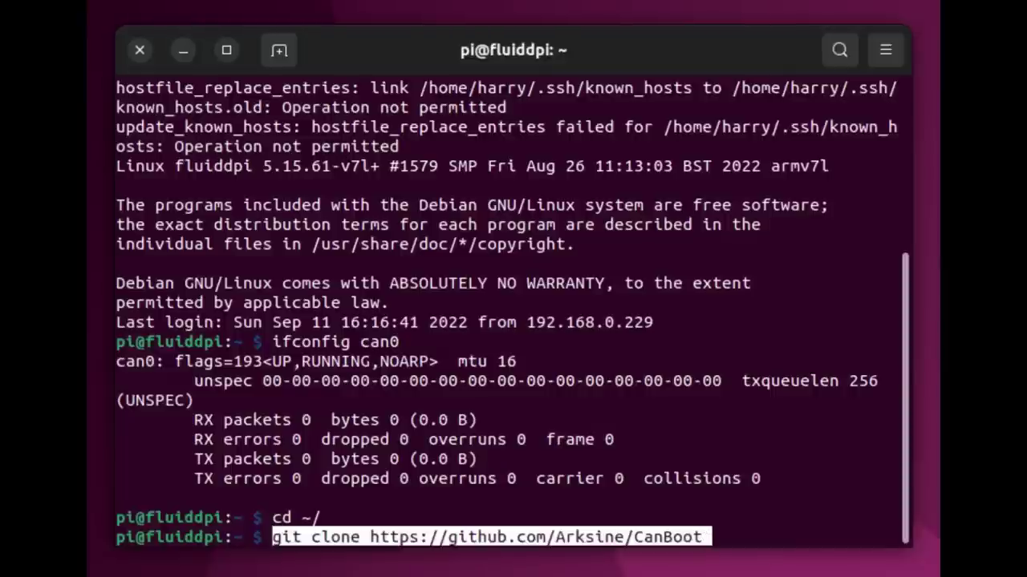
{"action": "key", "text": "Return"}
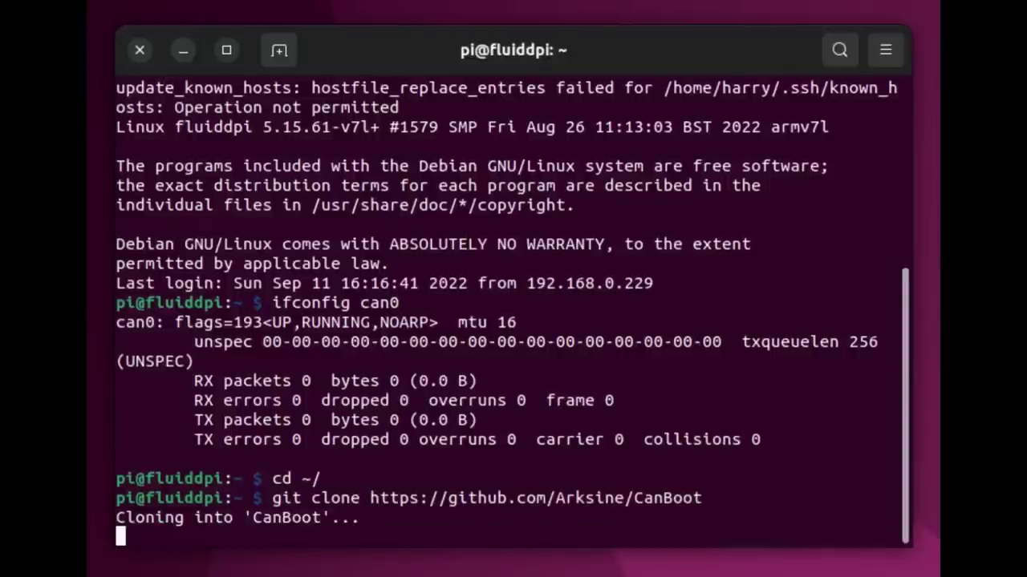
- Move into the CanBoot folder and run make menuconfig
{"action": "type", "text": "cd "}
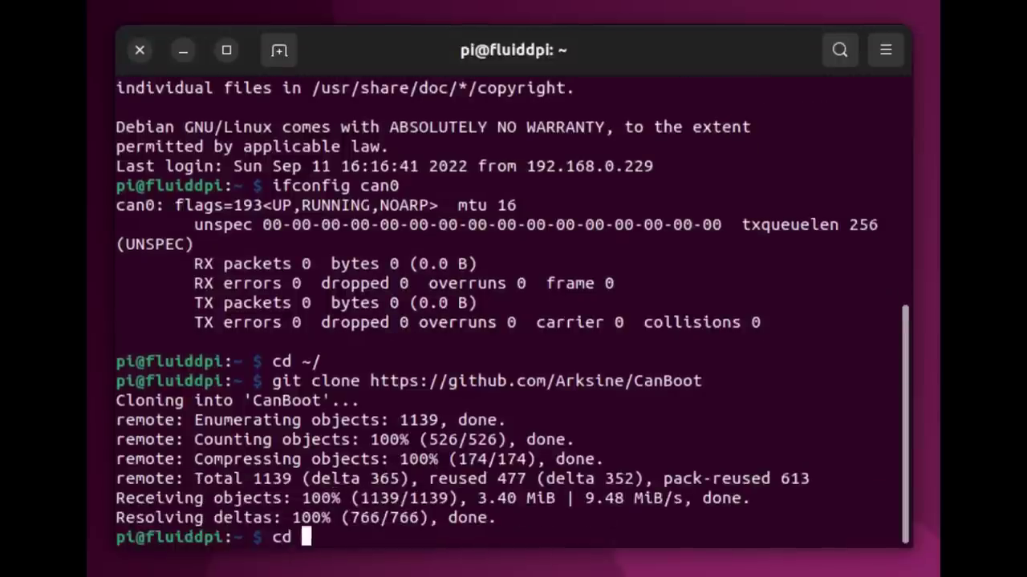
{"action": "type", "text": "CanBoo"}
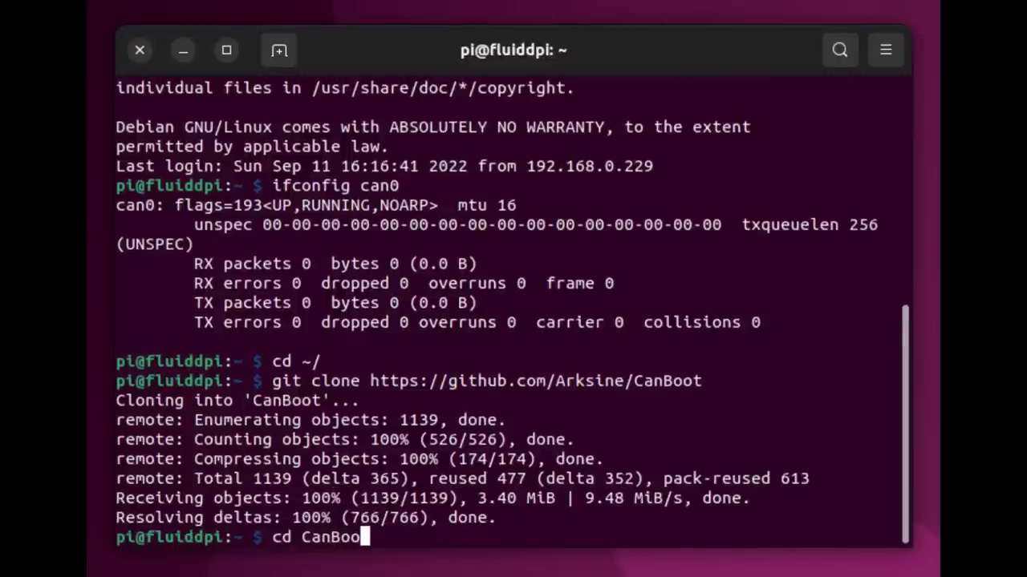
{"action": "type", "text": "t"}
{"action": "key", "text": "Return"}
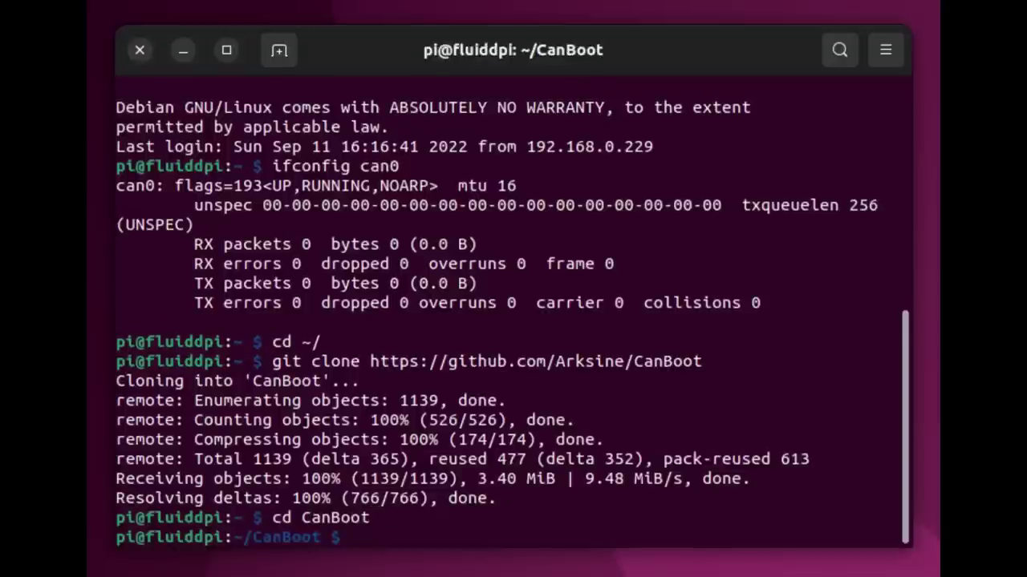
{"action": "type", "text": "make menuconf"}
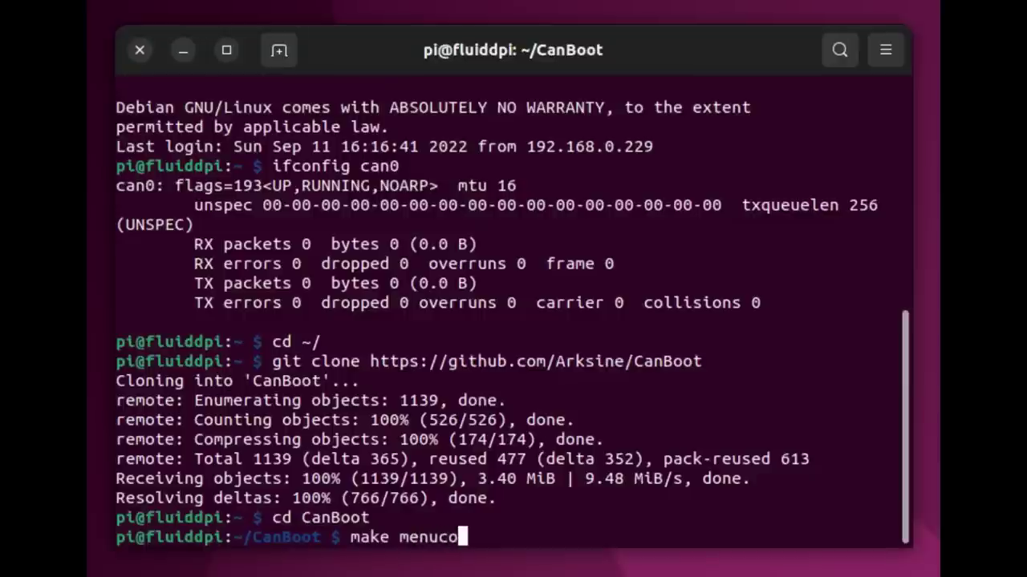
{"action": "type", "text": "ig"}
{"action": "key", "text": "Return"}
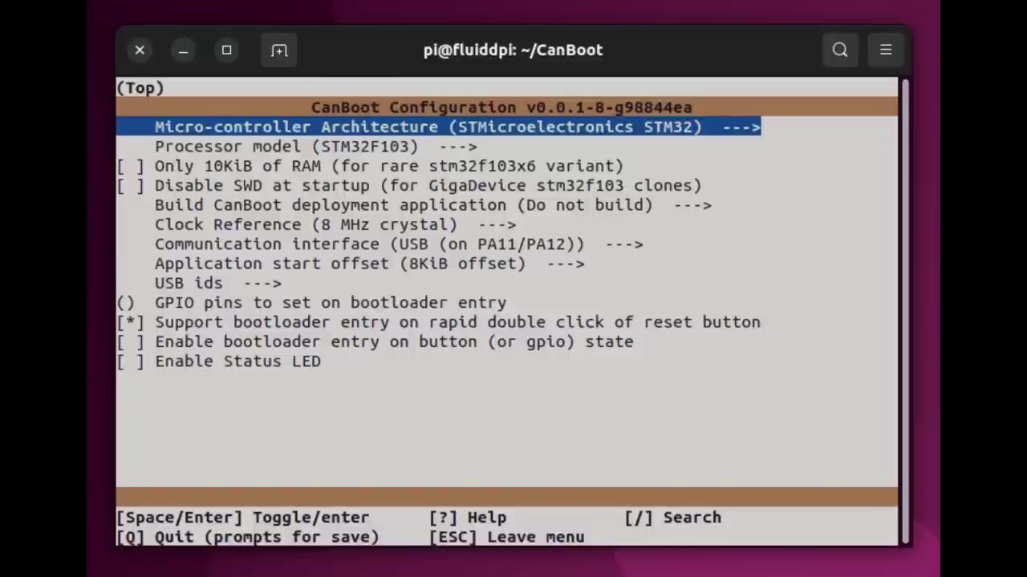
- Set CanBoot's processor model to STM32G0B1 and its communication interface to CAN bus on PB0/PB1
{"action": "key", "text": "Down"}
{"action": "key", "text": "Return"}
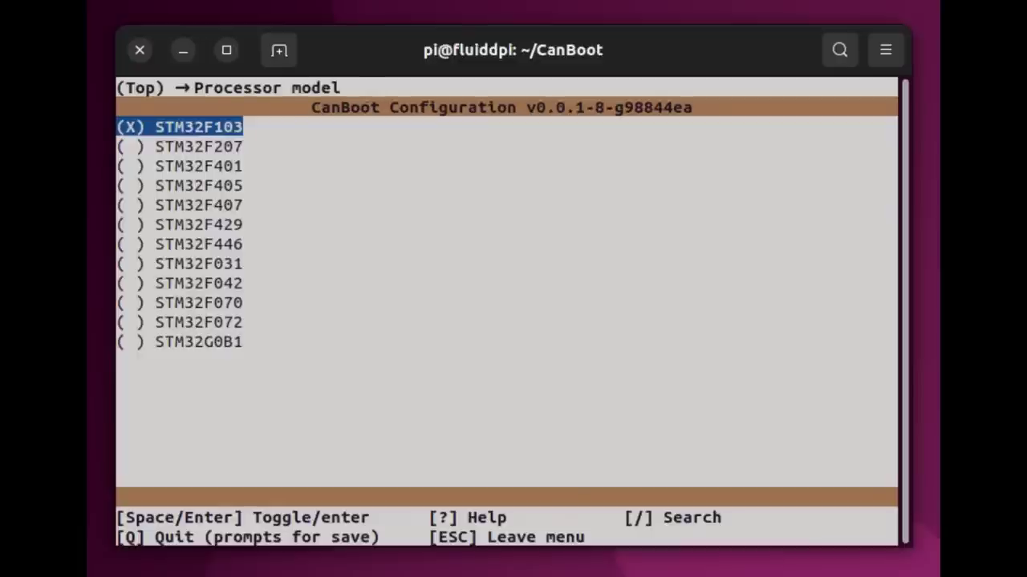
{"action": "key", "text": "Down"}
{"action": "key", "text": "Down"}
{"action": "key", "text": "Down"}
{"action": "key", "text": "Down"}
{"action": "key", "text": "Down"}
{"action": "key", "text": "Down"}
{"action": "key", "text": "Down"}
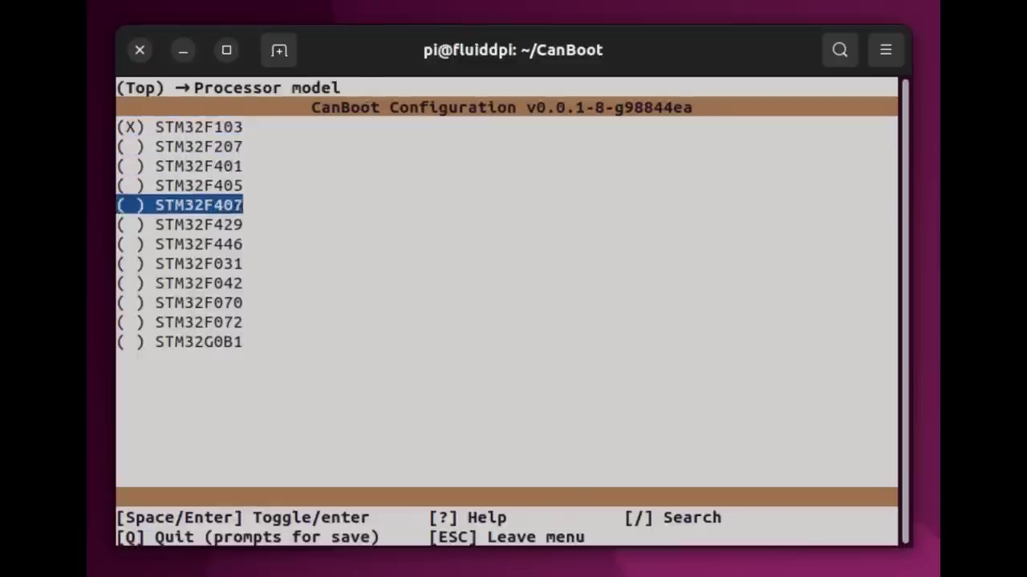
{"action": "key", "text": "Down"}
{"action": "key", "text": "Down"}
{"action": "key", "text": "Down"}
{"action": "key", "text": "Down"}
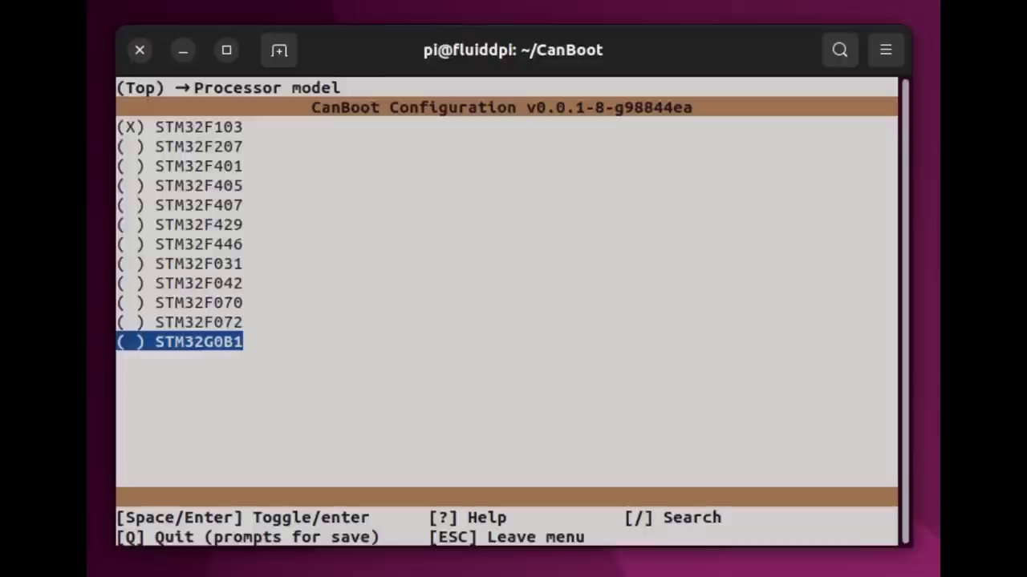
{"action": "key", "text": "space"}
{"action": "key", "text": "Down"}
{"action": "key", "text": "Down"}
{"action": "key", "text": "Down"}
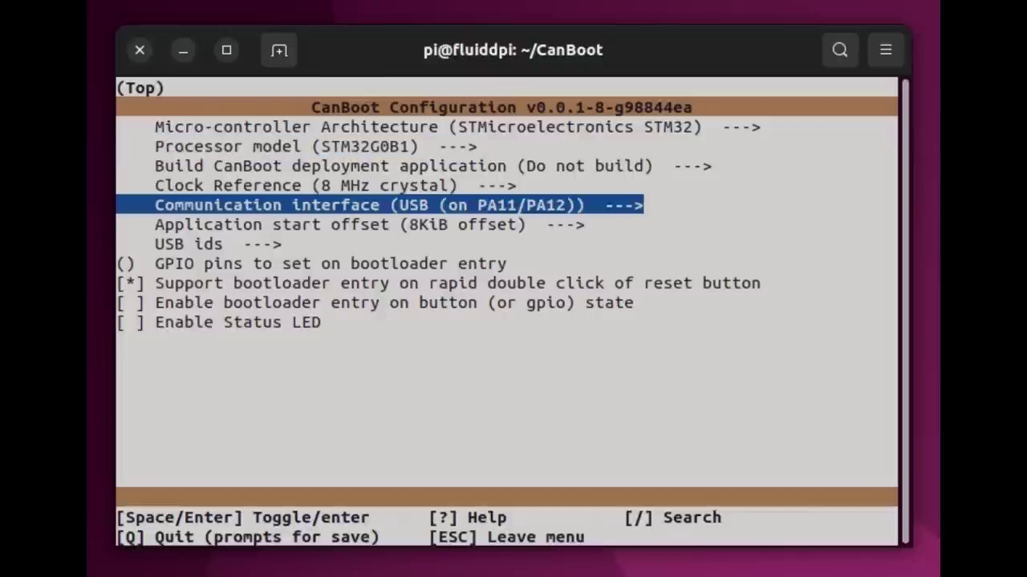
{"action": "key", "text": "Return"}
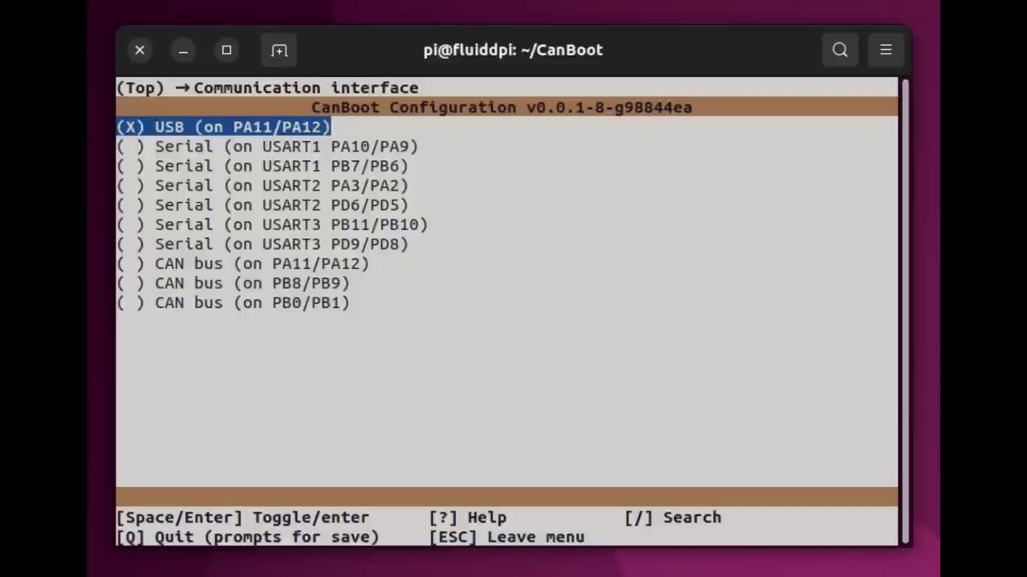
{"action": "key", "text": "Down"}
{"action": "key", "text": "Down"}
{"action": "key", "text": "Down"}
{"action": "key", "text": "Down"}
{"action": "key", "text": "Down"}
{"action": "key", "text": "Down"}
{"action": "key", "text": "Down"}
{"action": "key", "text": "Down"}
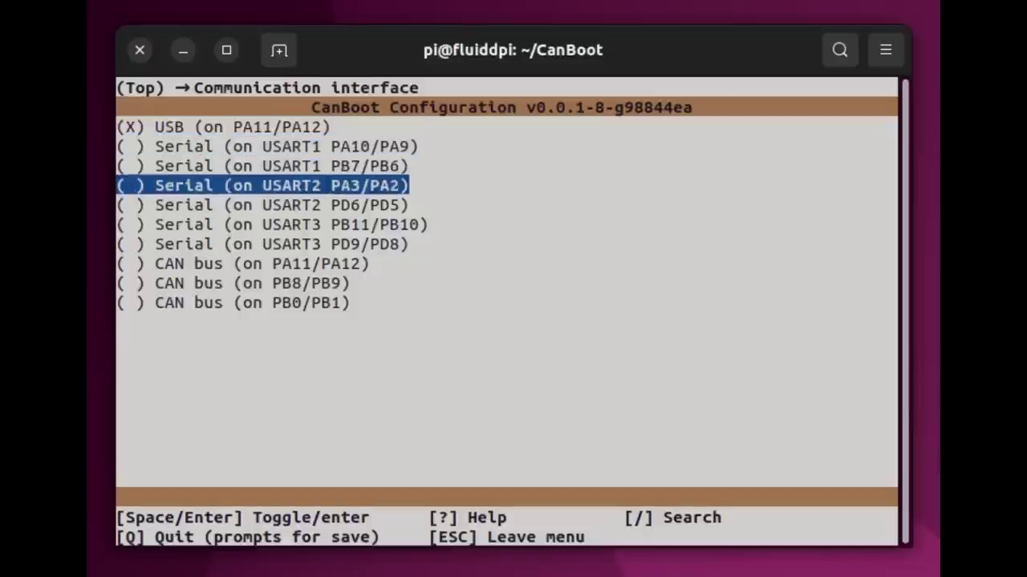
{"action": "key", "text": "Down"}
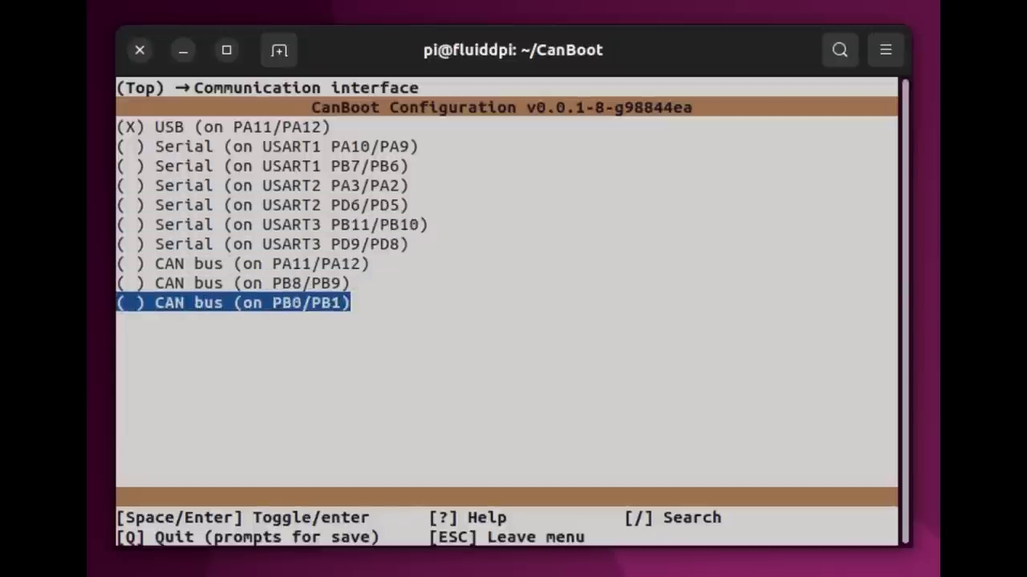
{"action": "key", "text": "Return"}
- Change the CAN bus speed to 250000, then quit and save the configuration
{"action": "key", "text": "Down"}
{"action": "key", "text": "Down"}
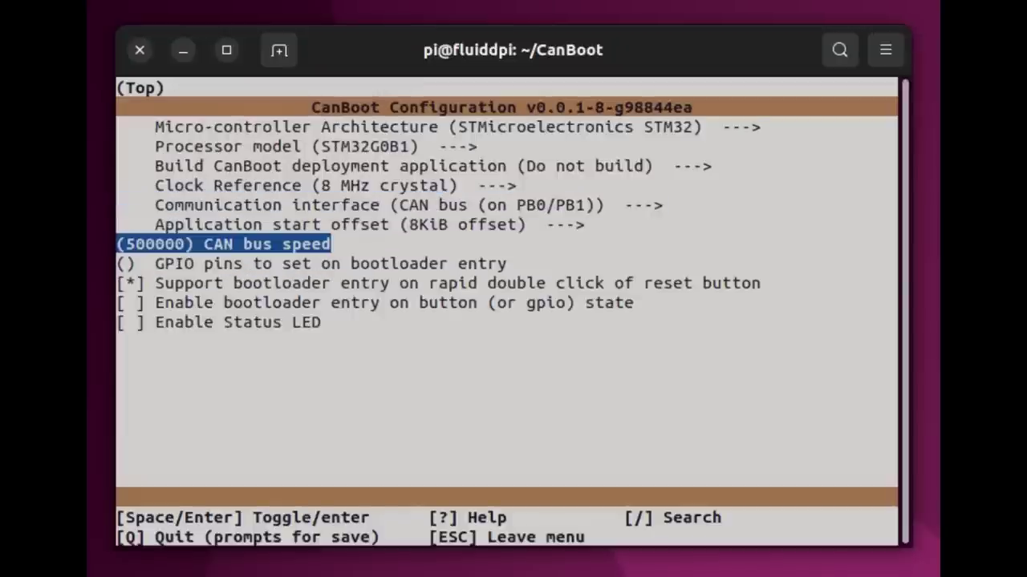
{"action": "key", "text": "Return"}
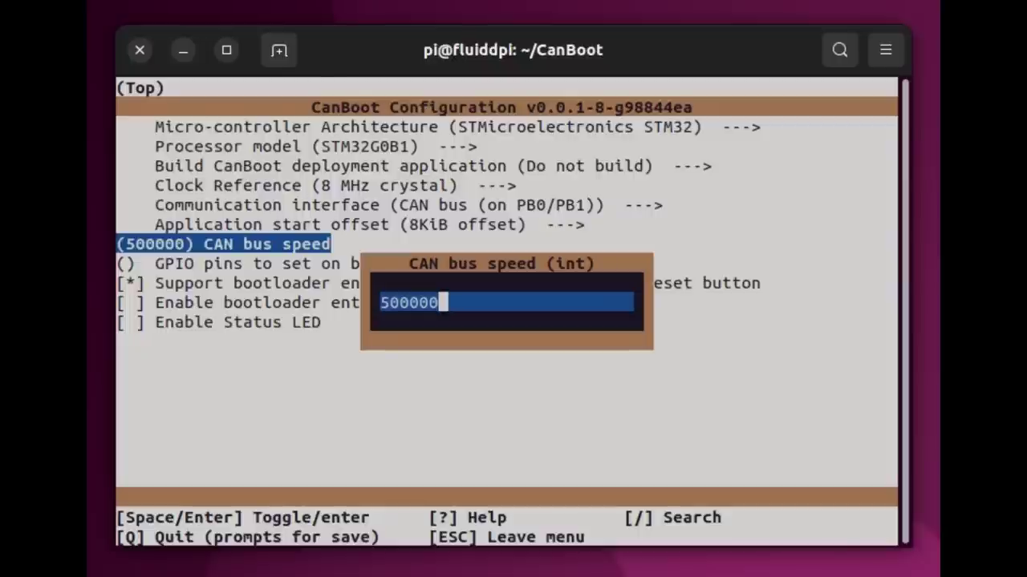
{"action": "key", "text": "Left"}
{"action": "key", "text": "Left"}
{"action": "key", "text": "Left"}
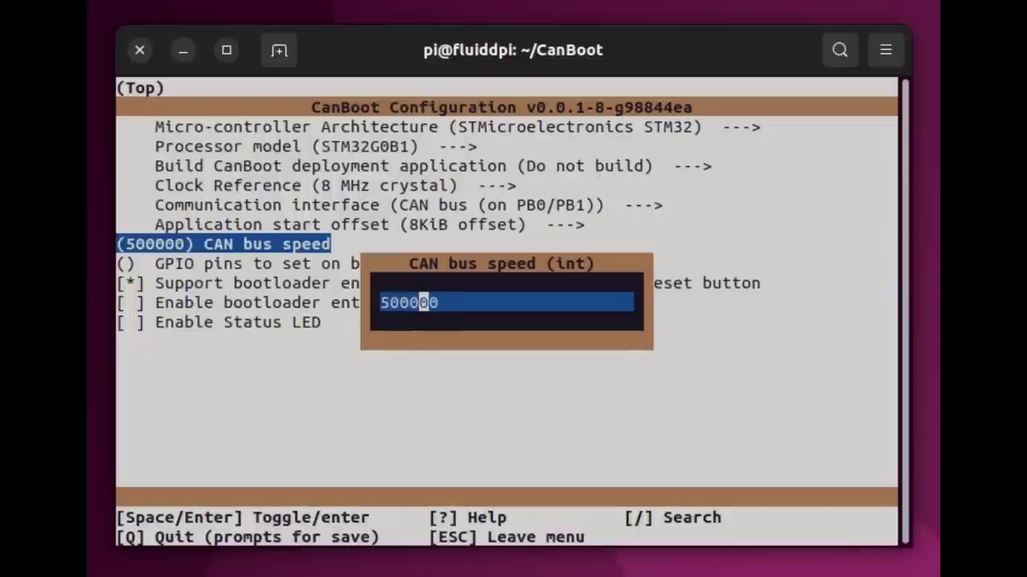
{"action": "key", "text": "Left"}
{"action": "key", "text": "Left"}
{"action": "key", "text": "Delete"}
{"action": "key", "text": "BackSpace"}
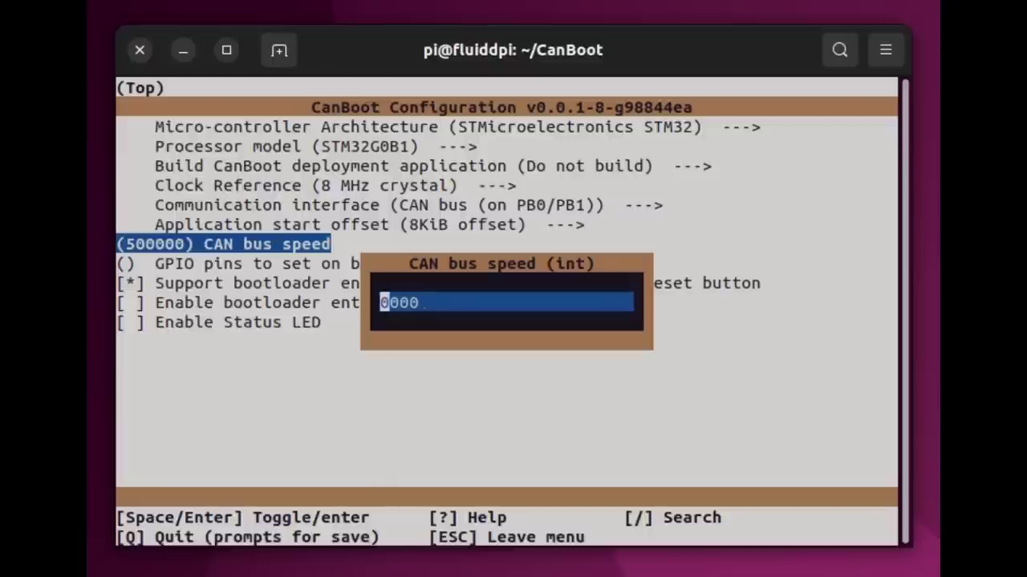
{"action": "type", "text": "25"}
{"action": "key", "text": "Right"}
{"action": "key", "text": "Right"}
{"action": "key", "text": "Right"}
{"action": "key", "text": "Right"}
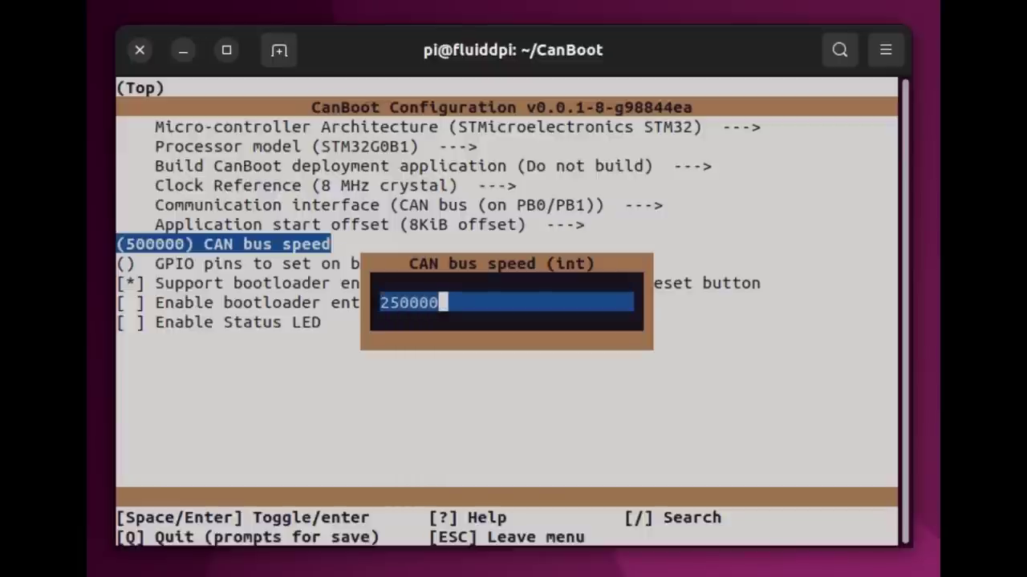
{"action": "key", "text": "Return"}
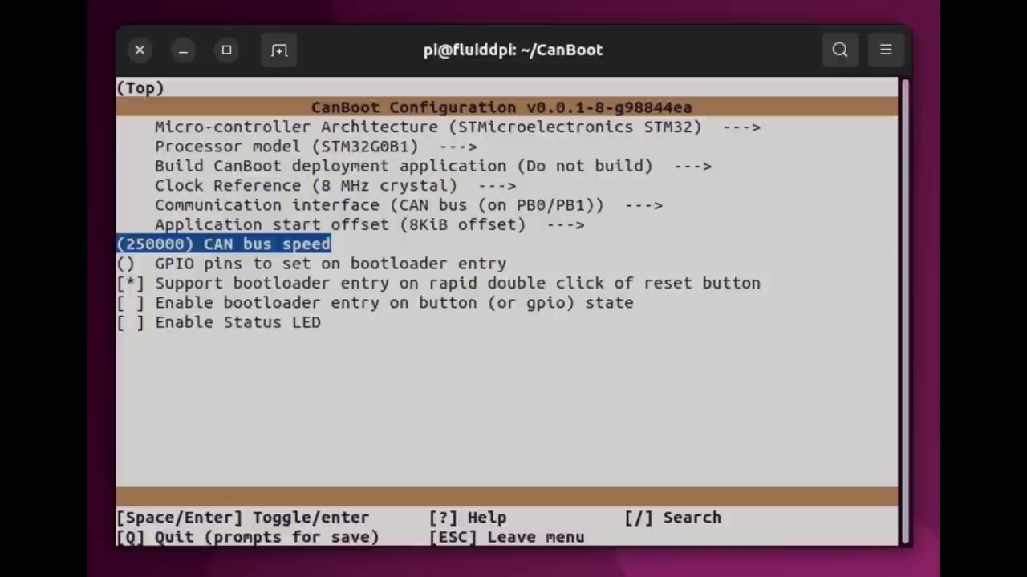
{"action": "key", "text": "Up"}
{"action": "key", "text": "Up"}
{"action": "key", "text": "q"}
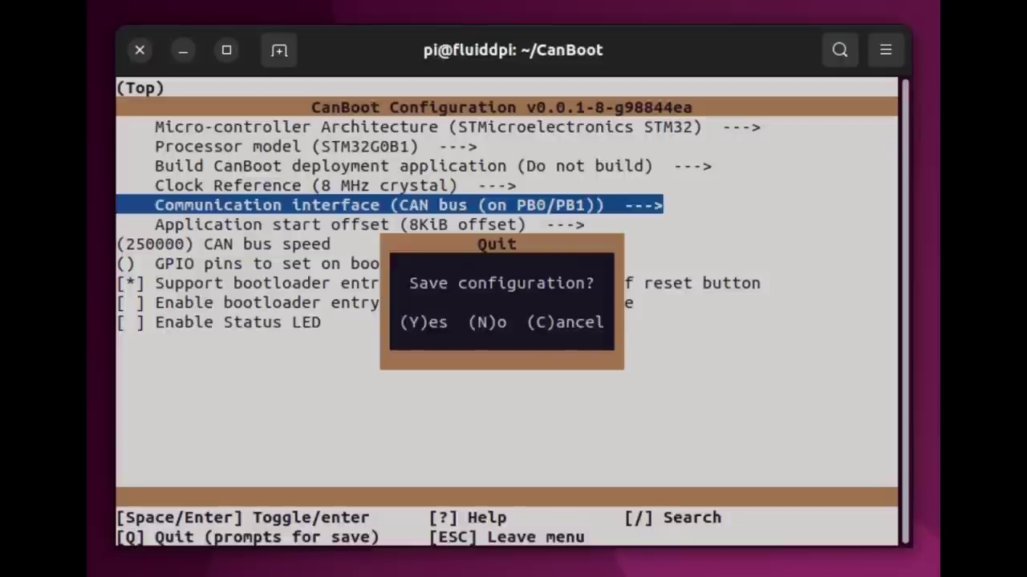
{"action": "key", "text": "y"}
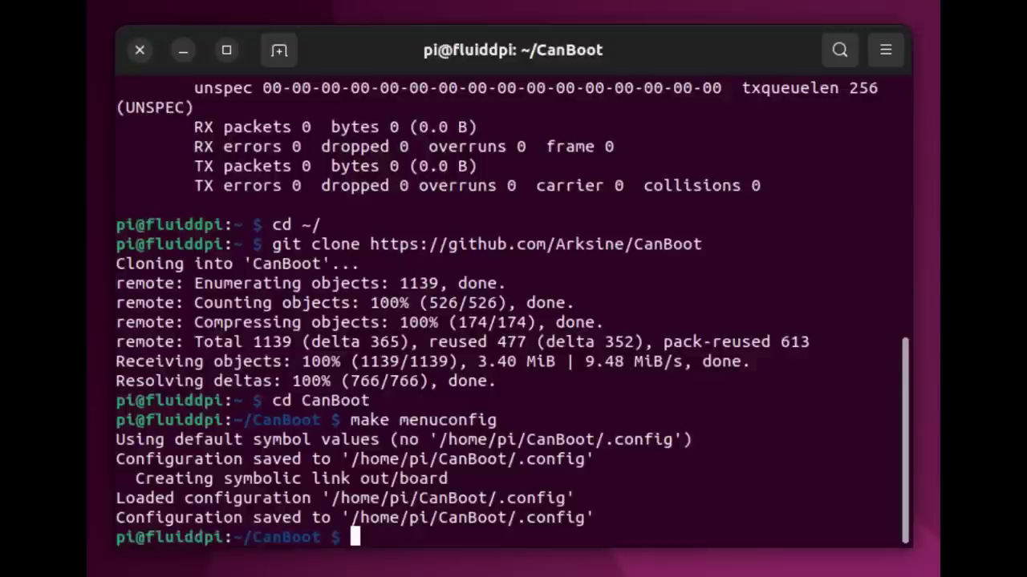
- Compile CanBoot with make, then try cd home/pi/klipper/out and start correcting the failed path
{"action": "type", "text": "make"}
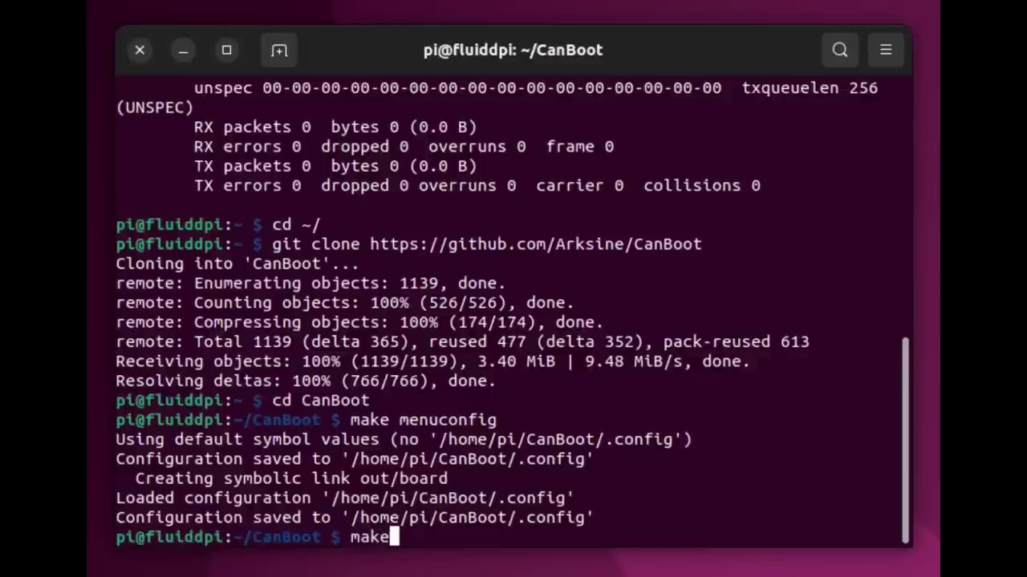
{"action": "key", "text": "Return"}
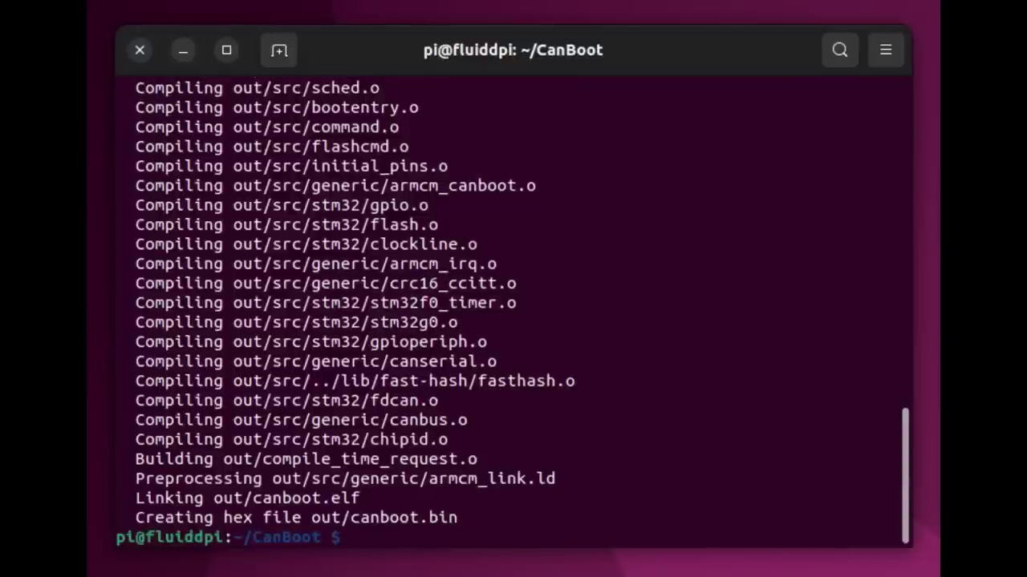
{"action": "type", "text": "cd home/pi/klipper/out"}
{"action": "key", "text": "Return"}
{"action": "key", "text": "Up"}
{"action": "key", "text": "Home"}
{"action": "key", "text": "Right"}
{"action": "key", "text": "Right"}
{"action": "key", "text": "Right"}
{"action": "key", "text": "Delete"}
{"action": "key", "text": "Delete"}
{"action": "key", "text": "Delete"}
{"action": "key", "text": "Delete"}
- Retry the folder change with a ~ path, go up to home and list its contents
{"action": "type", "text": "~"}
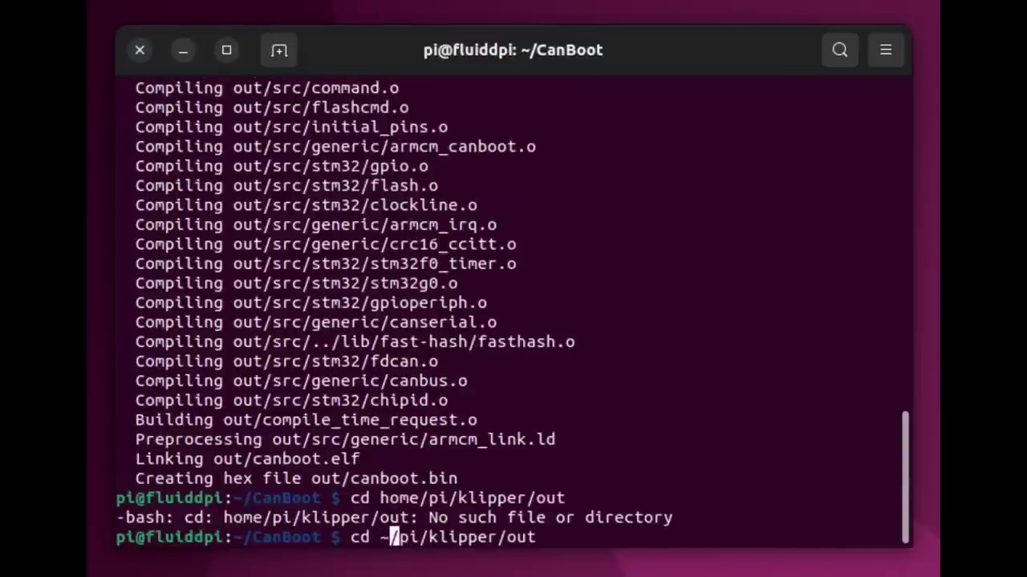
{"action": "key", "text": "Right"}
{"action": "key", "text": "Right"}
{"action": "key", "text": "Right"}
{"action": "key", "text": "Right"}
{"action": "key", "text": "Right"}
{"action": "key", "text": "Right"}
{"action": "key", "text": "Right"}
{"action": "key", "text": "Right"}
{"action": "key", "text": "Right"}
{"action": "key", "text": "Right"}
{"action": "key", "text": "End"}
{"action": "key", "text": "Return"}
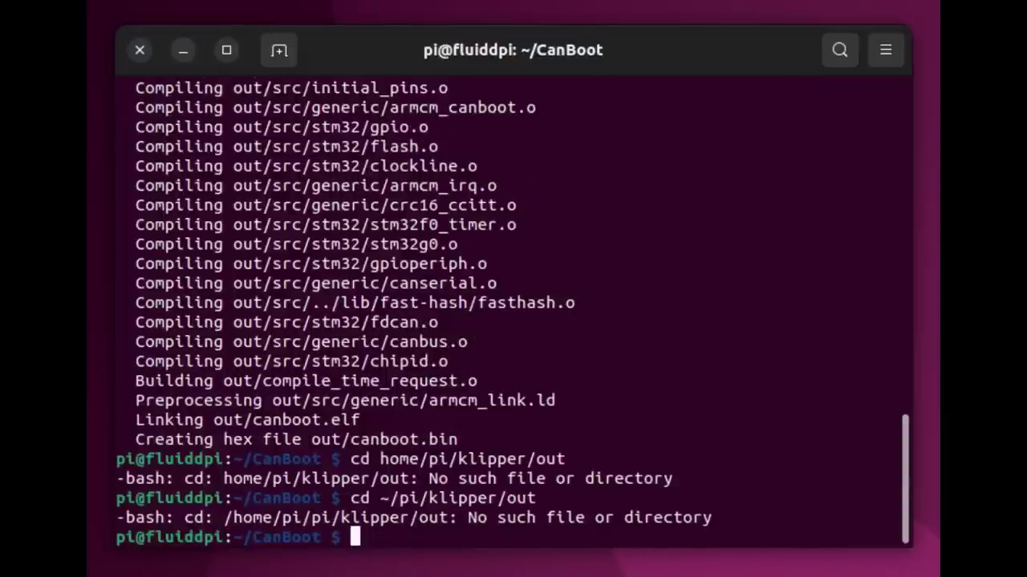
{"action": "type", "text": "cd .."}
{"action": "key", "text": "Return"}
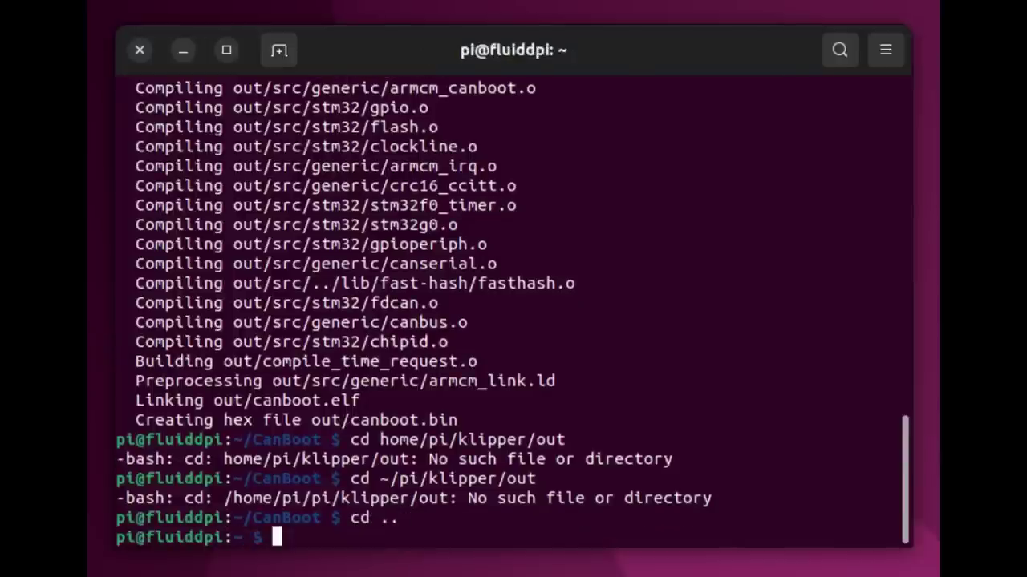
{"action": "type", "text": "ls"}
{"action": "key", "text": "Return"}
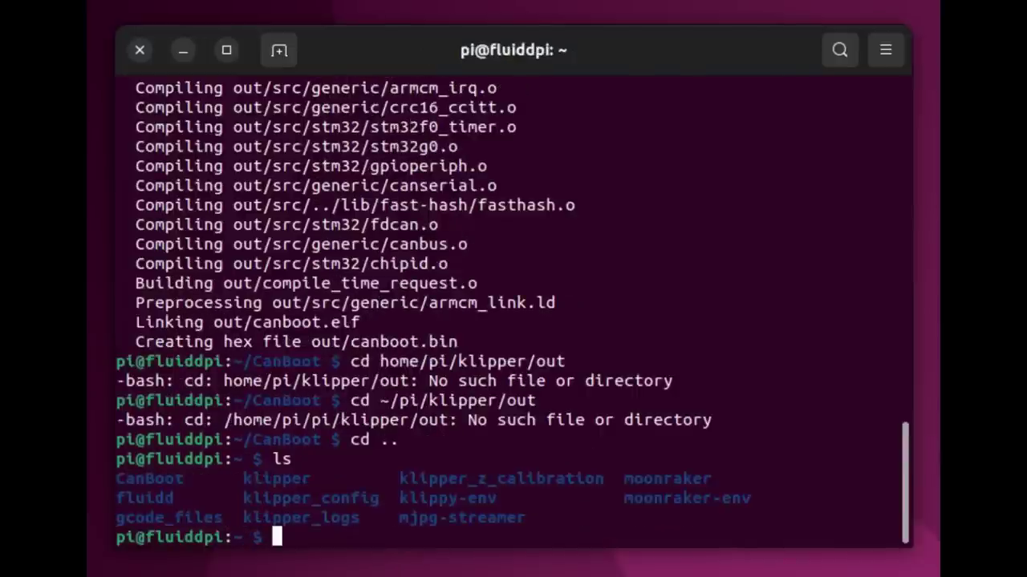
- Change into klipper/out and list the files there
{"action": "type", "text": "c"}
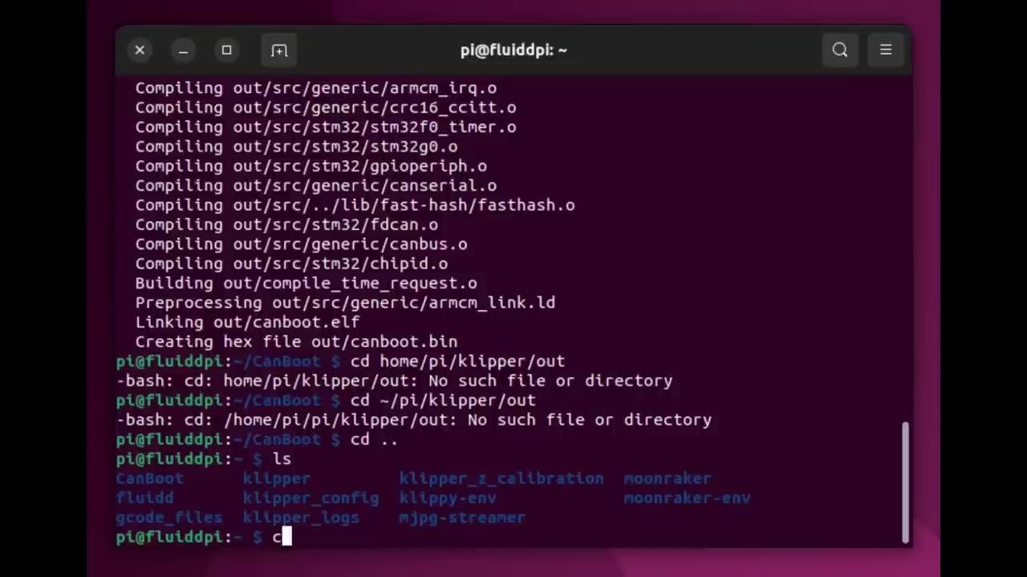
{"action": "type", "text": "d klipp"}
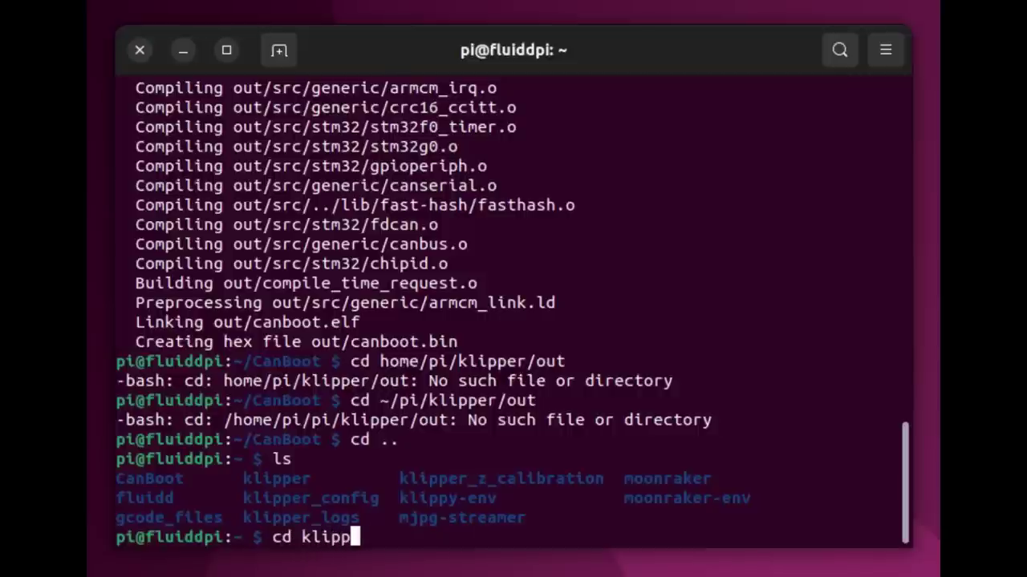
{"action": "type", "text": "er/out"}
{"action": "key", "text": "Return"}
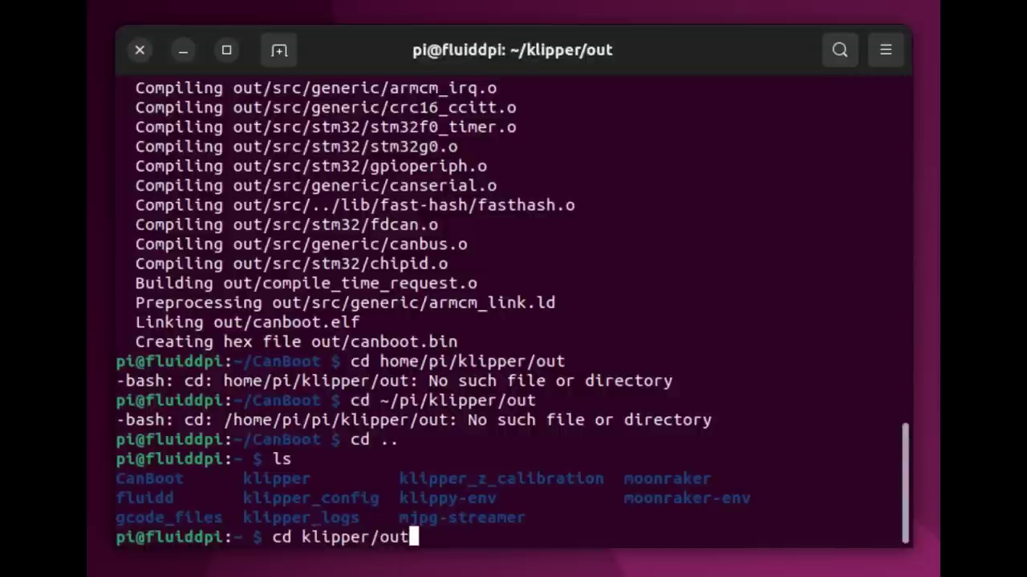
{"action": "type", "text": "ls"}
{"action": "key", "text": "Return"}
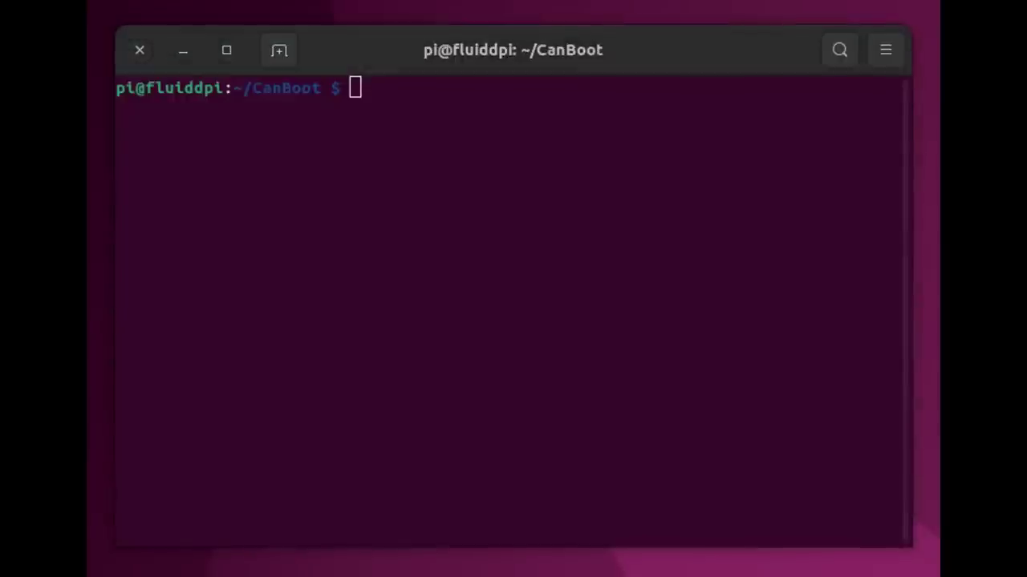
- Run make clean followed by make to rebuild CanBoot from scratch
{"action": "type", "text": "mak"}
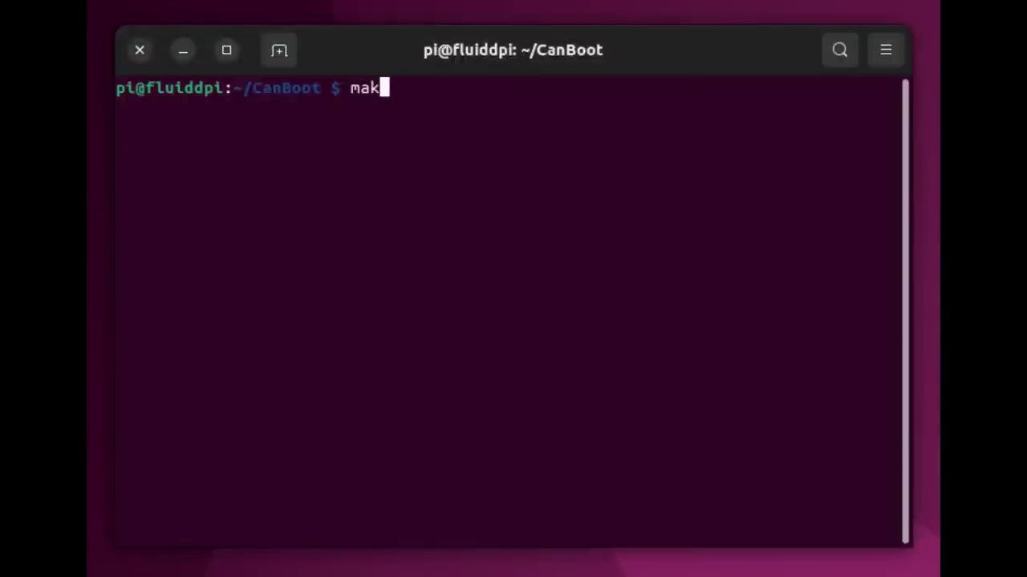
{"action": "type", "text": "e clean"}
{"action": "key", "text": "Return"}
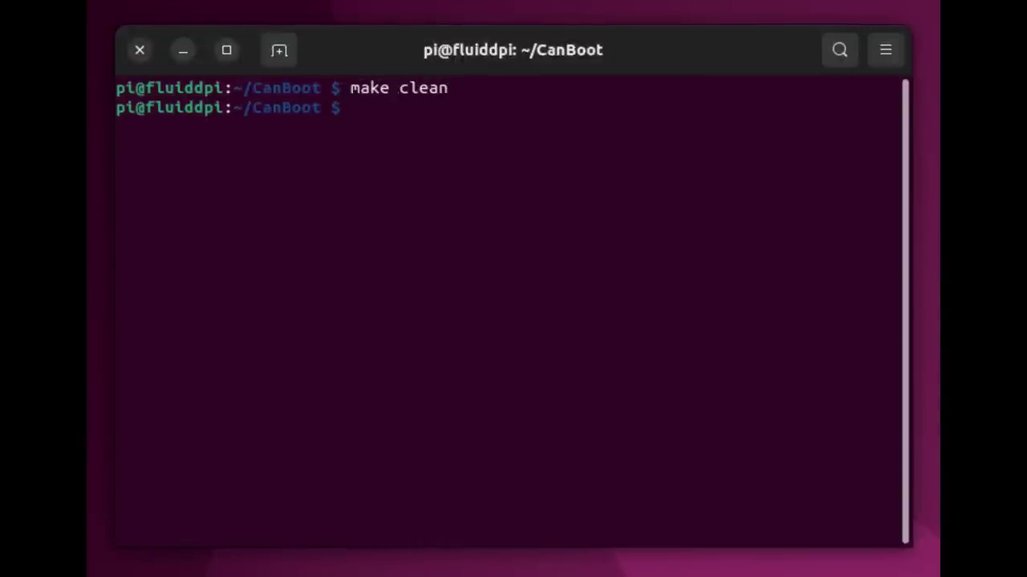
{"action": "type", "text": "make"}
{"action": "key", "text": "Return"}
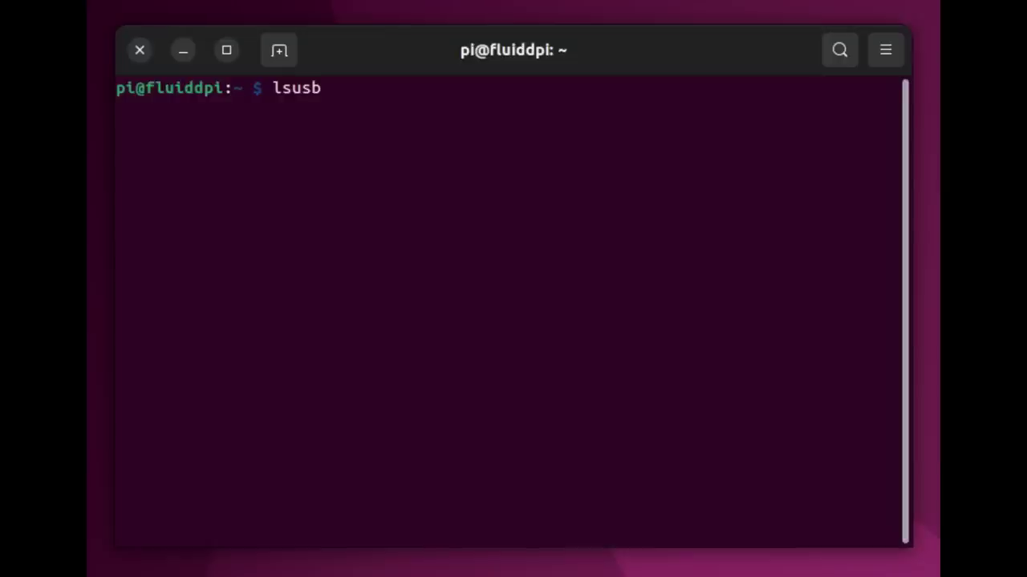
- Run lsusb to confirm the STM Device in DFU Mode (0483:df11) is listed
{"action": "key", "text": "Return"}
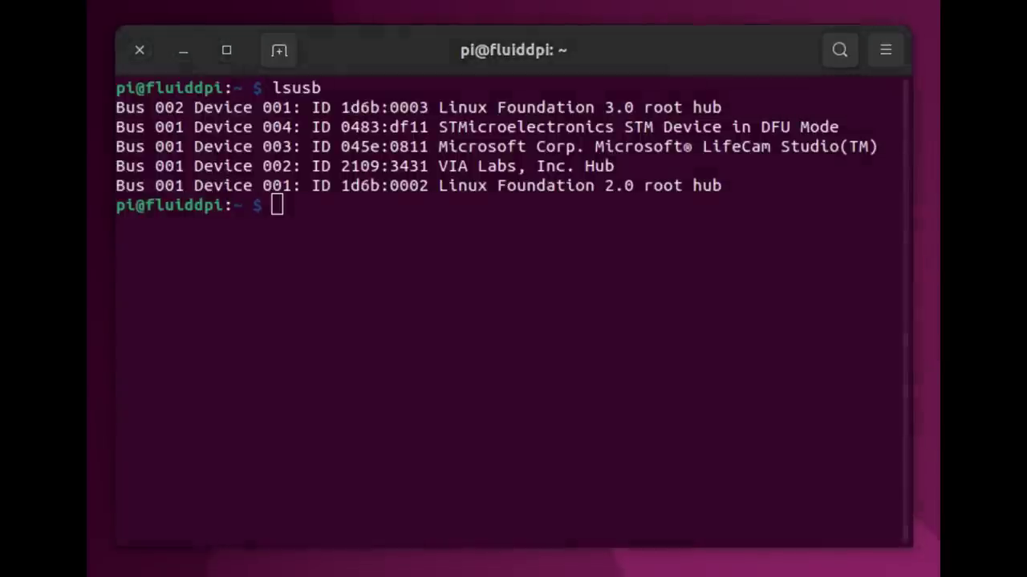
- Paste and run the sudo dfu-util command, entering the account password to flash canboot.bin
{"action": "right_click", "coordinate": [338, 207]}
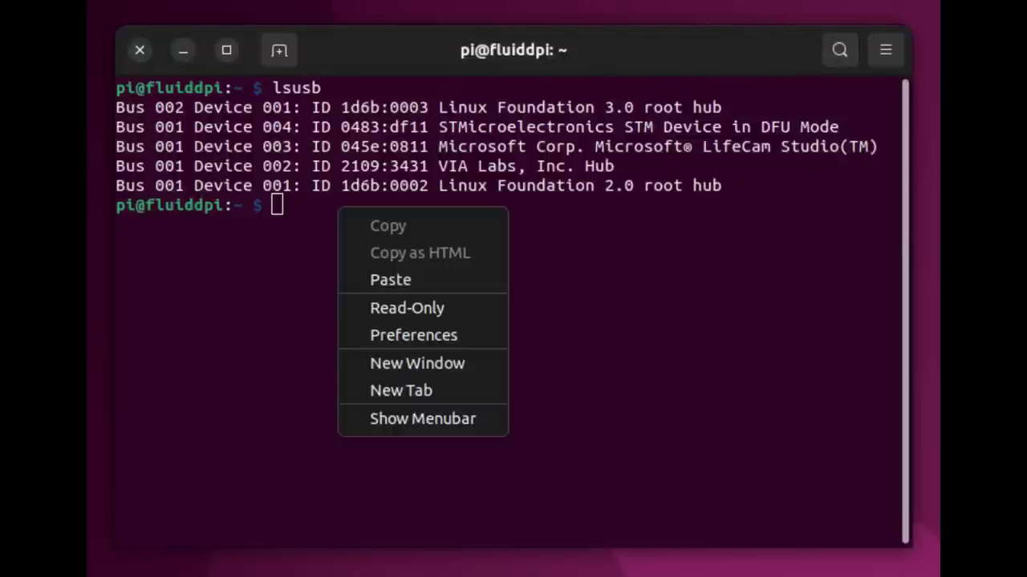
{"action": "left_click", "coordinate": [390, 280]}
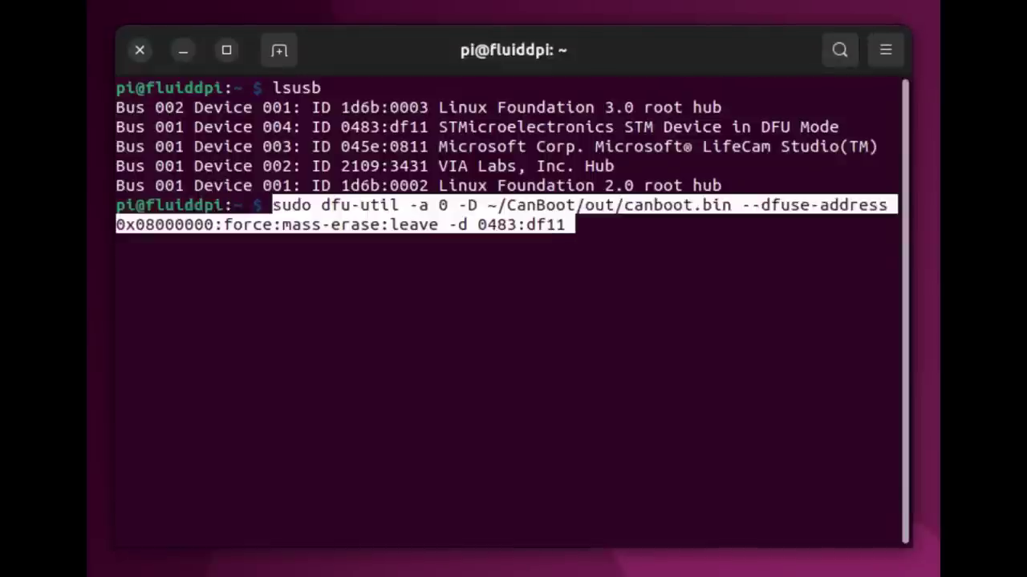
{"action": "key", "text": "End"}
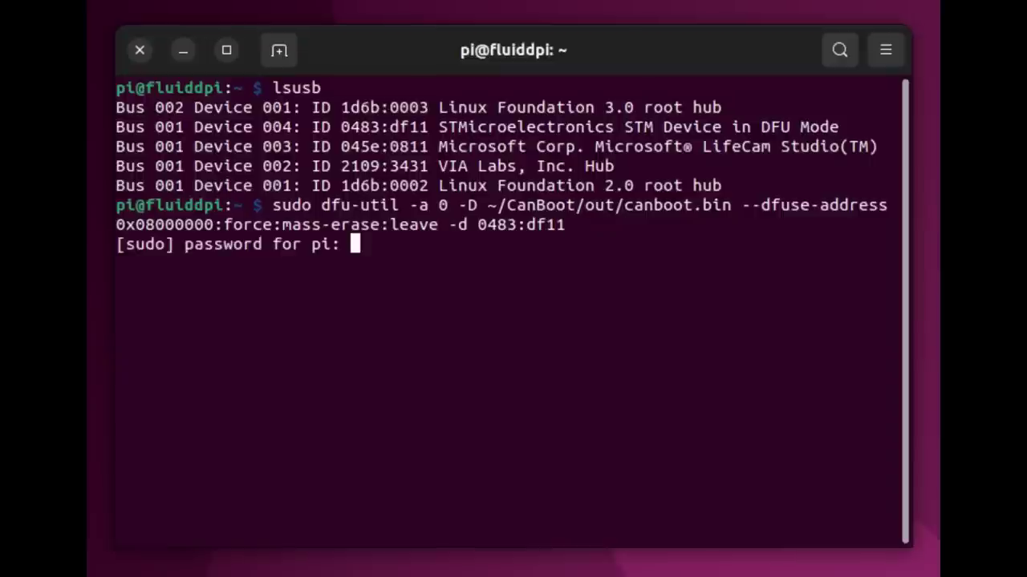
{"action": "key", "text": "Return"}
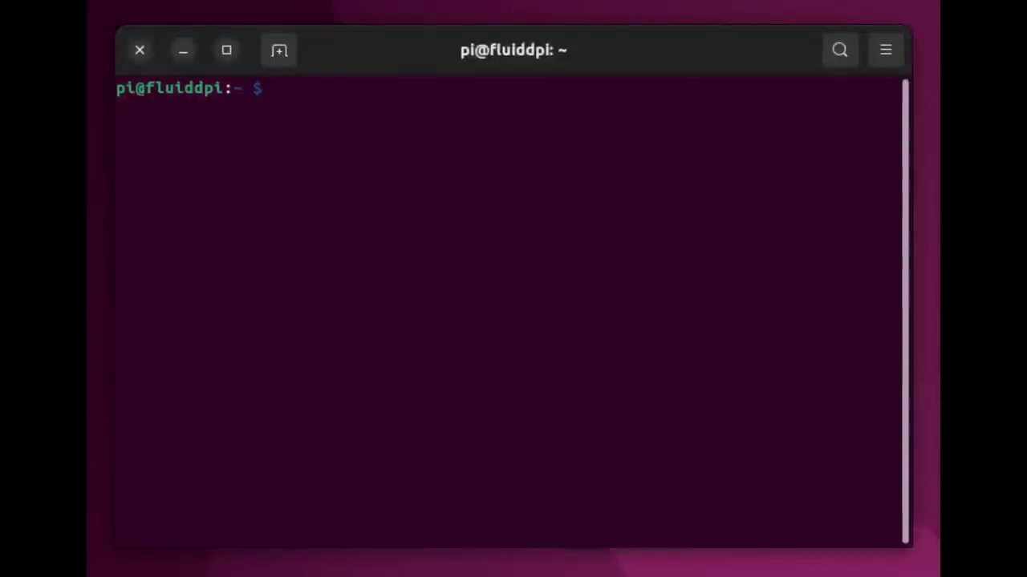
- Rerun canbus_query.py on can0 to find the CanBoot uuid, then change into ~/klipper
{"action": "type", "text": "clear"}
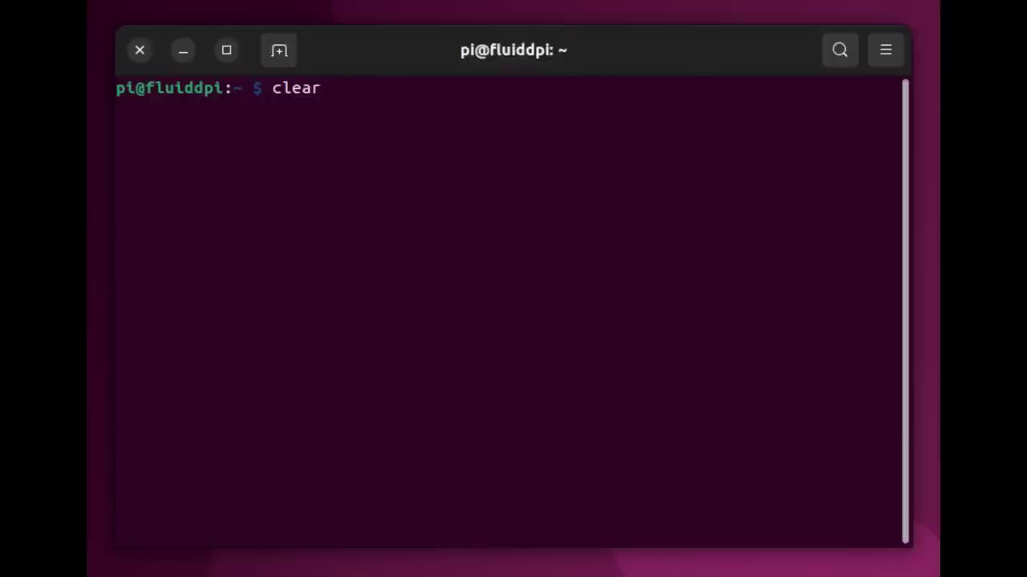
{"action": "key", "text": "Up"}
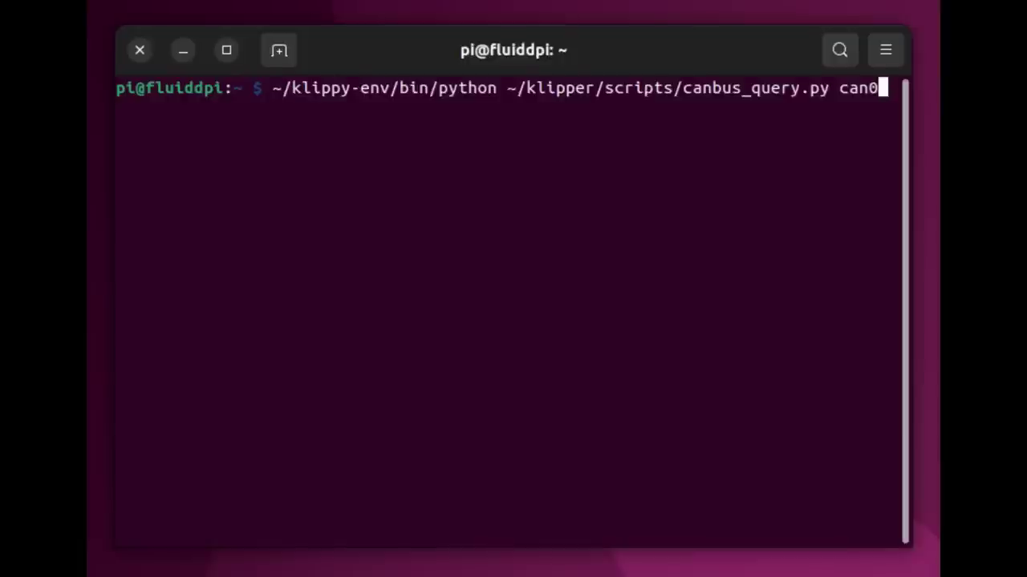
{"action": "key", "text": "Return"}
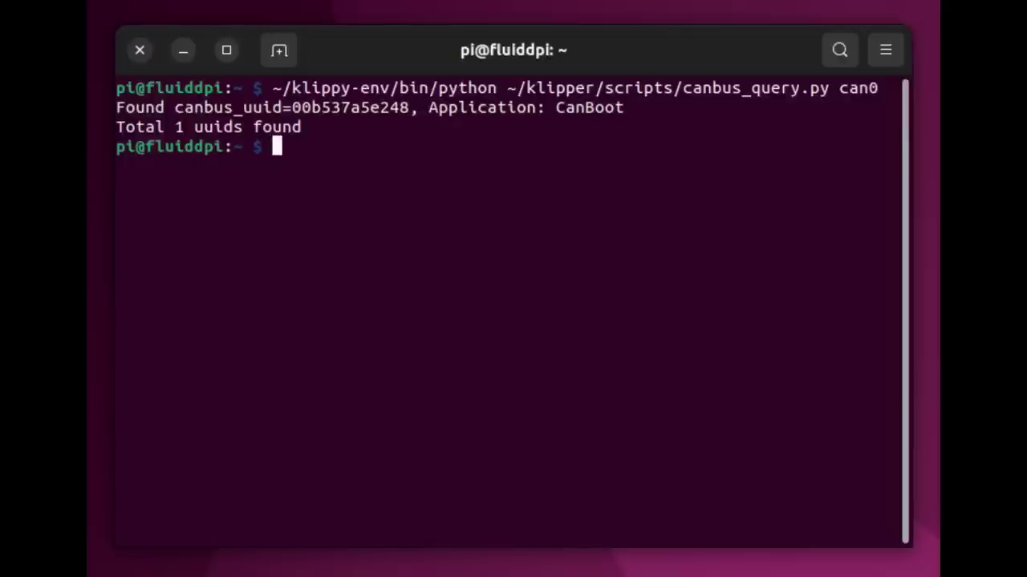
{"action": "type", "text": "cd klipper"}
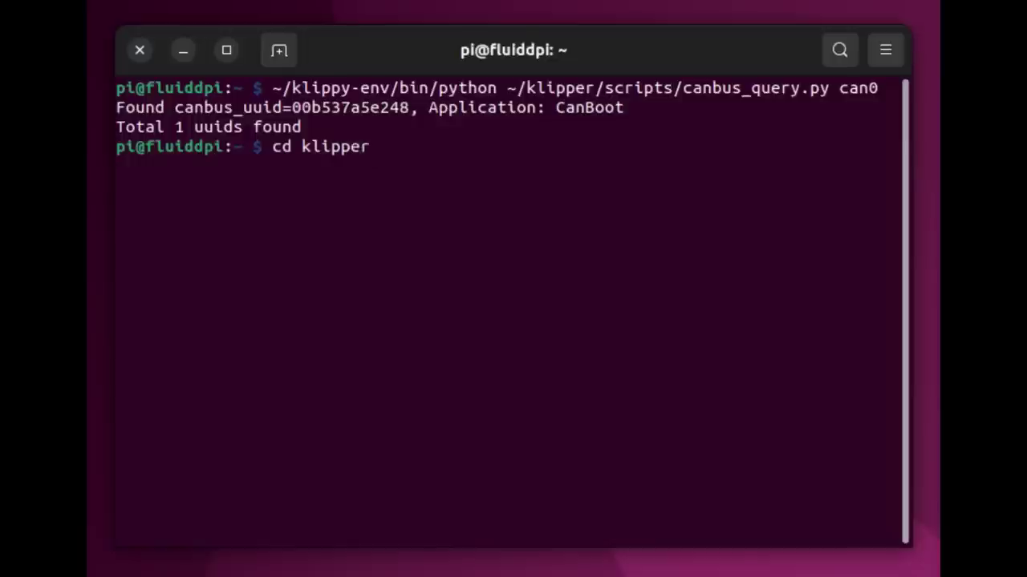
{"action": "key", "text": "Return"}
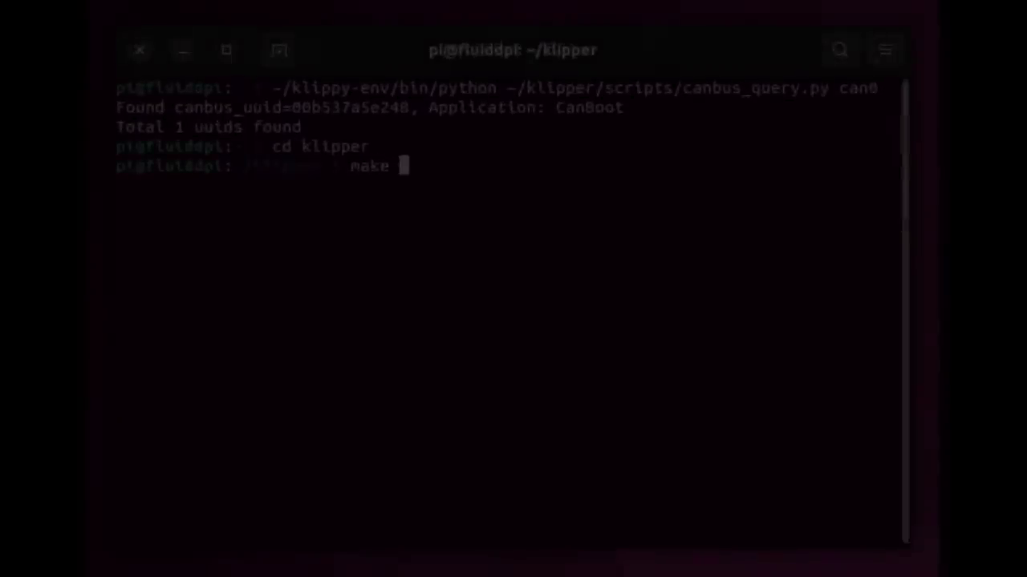
- Run make menuconfig, enable extra low-level options and pick STMicroelectronics STM32 architecture
{"action": "type", "text": "nuconfi"}
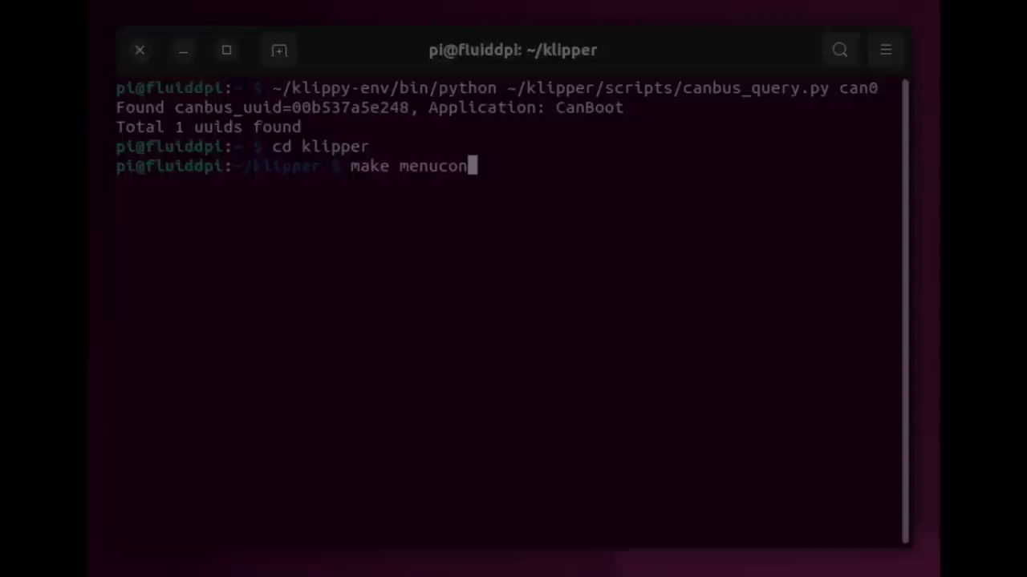
{"action": "type", "text": "g"}
{"action": "key", "text": "Return"}
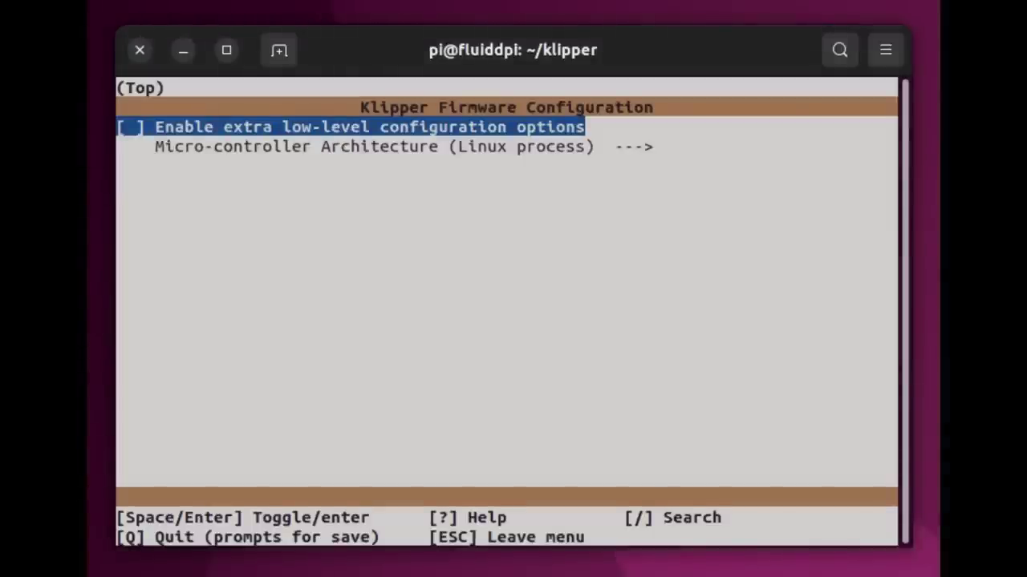
{"action": "key", "text": "space"}
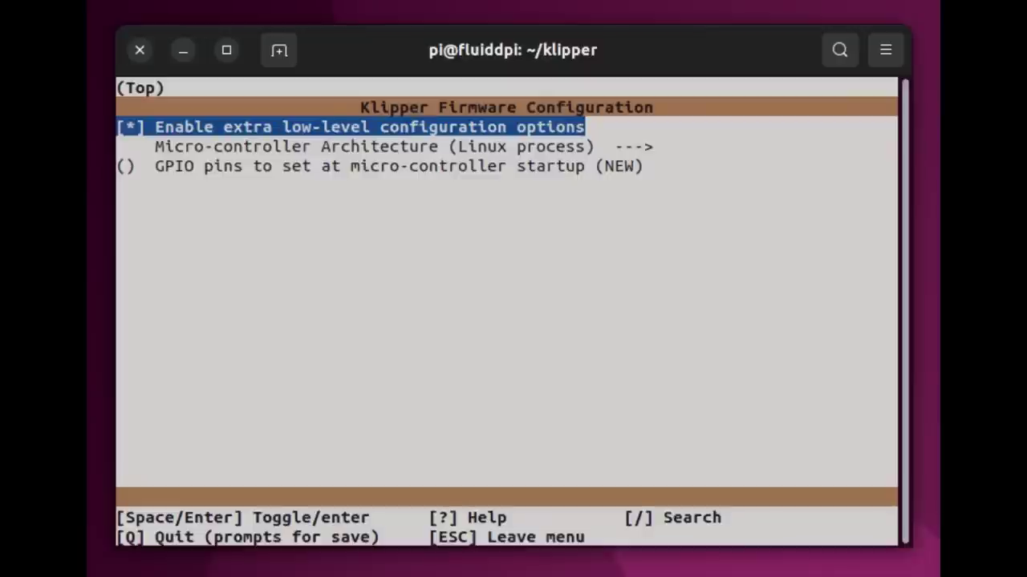
{"action": "key", "text": "Down"}
{"action": "key", "text": "Down"}
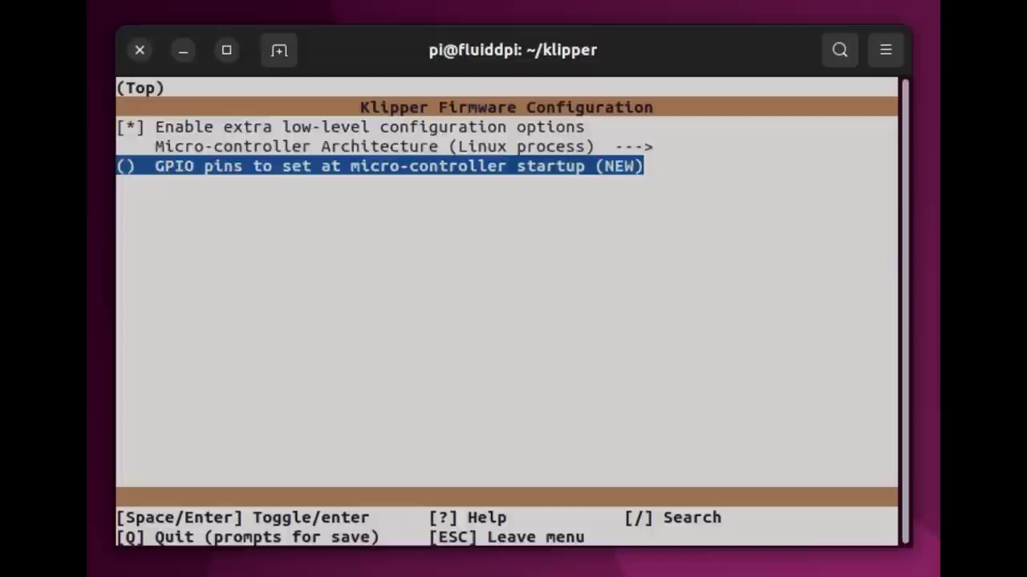
{"action": "key", "text": "Up"}
{"action": "key", "text": "Up"}
{"action": "key", "text": "Down"}
{"action": "key", "text": "Return"}
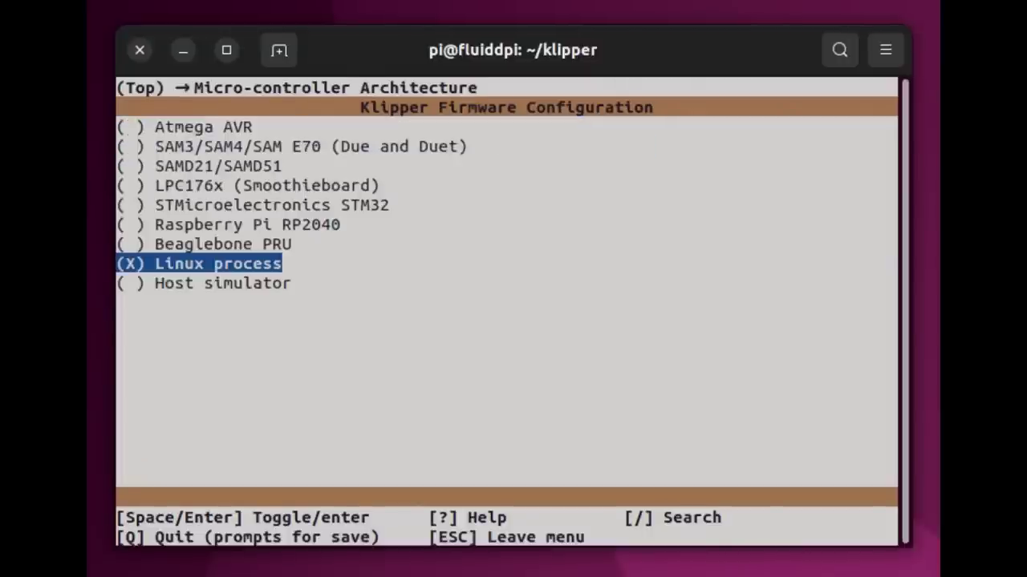
{"action": "key", "text": "Up"}
{"action": "key", "text": "Up"}
{"action": "key", "text": "Up"}
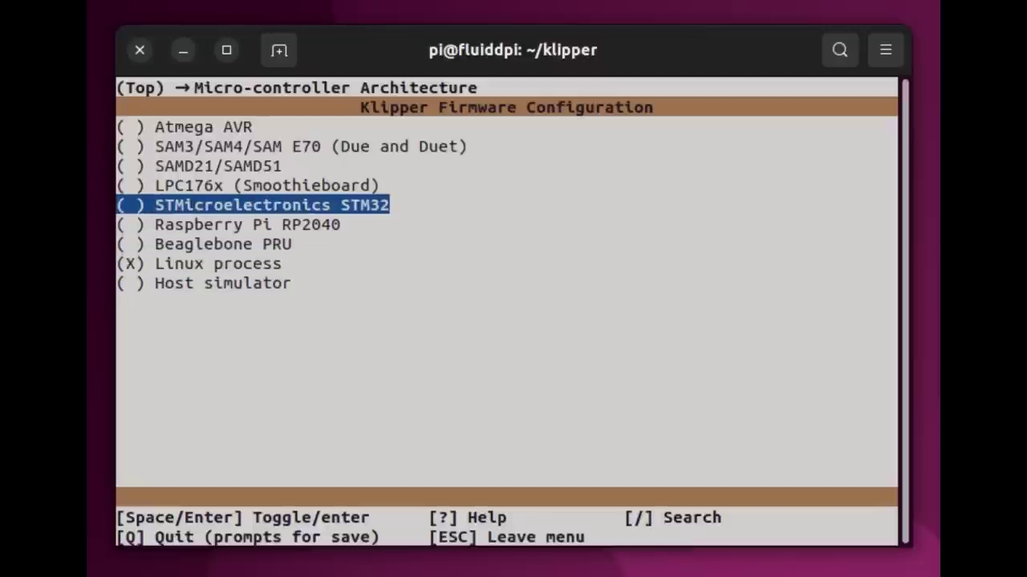
{"action": "key", "text": "space"}
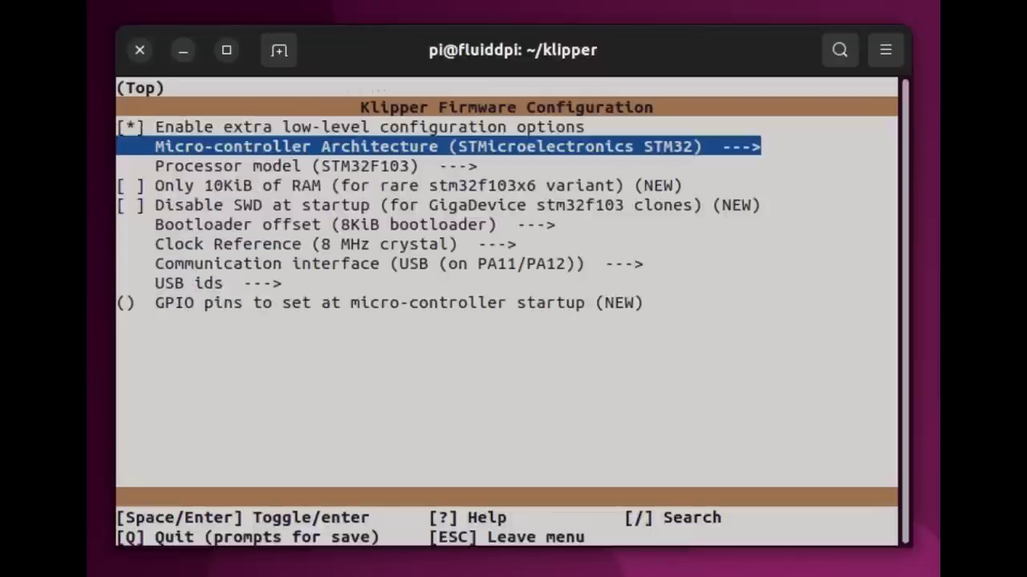
- Pick STM32G0B1 from the processor list and CAN bus (on PB0/PB1) as the interface
{"action": "key", "text": "Down"}
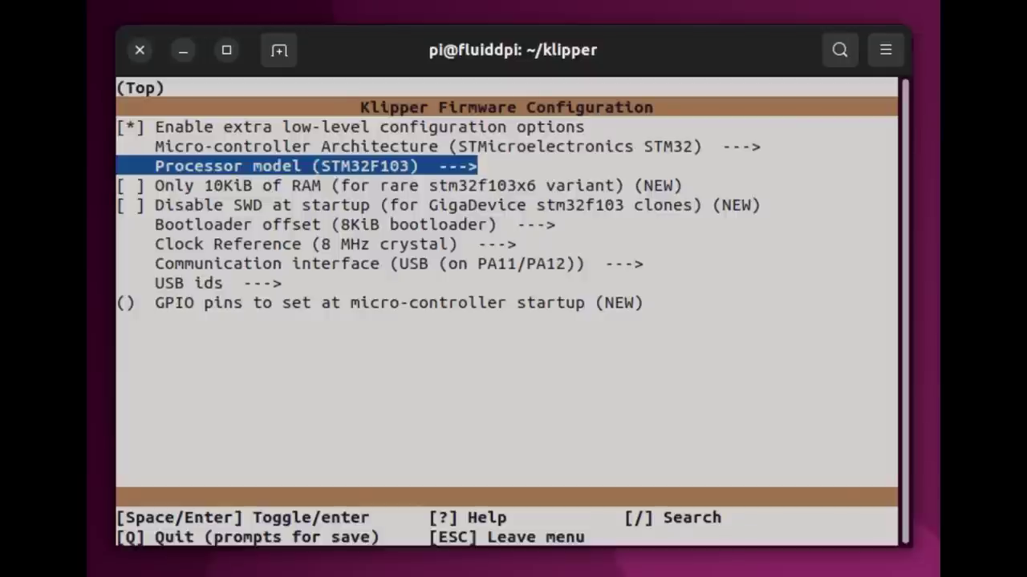
{"action": "key", "text": "Return"}
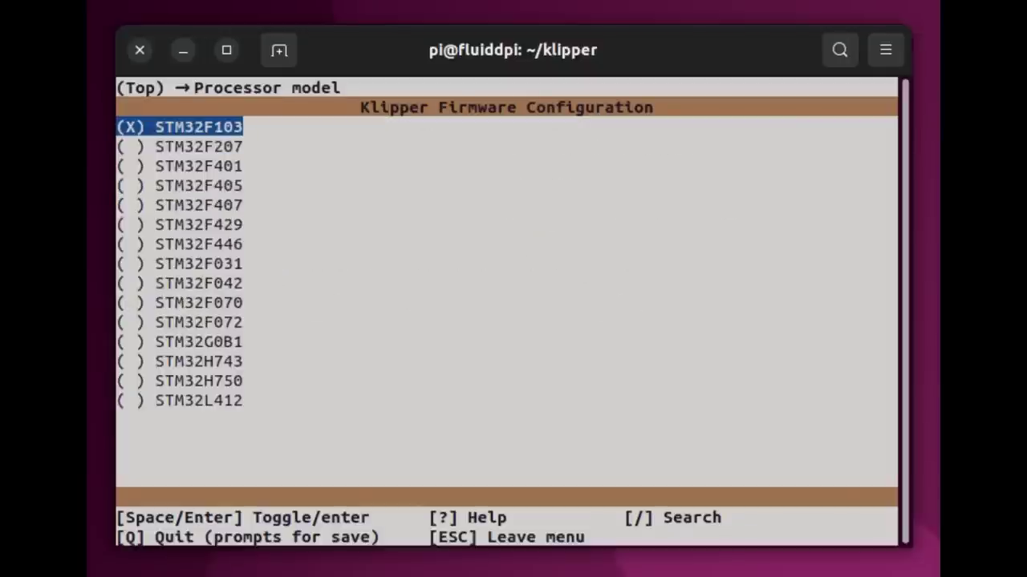
{"action": "left_click", "coordinate": [198, 342]}
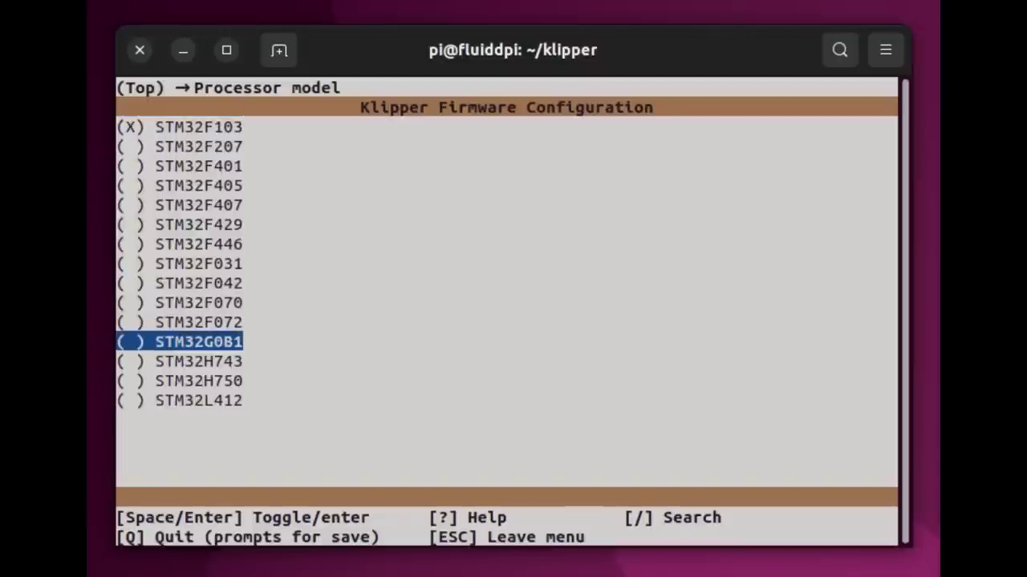
{"action": "key", "text": "Return"}
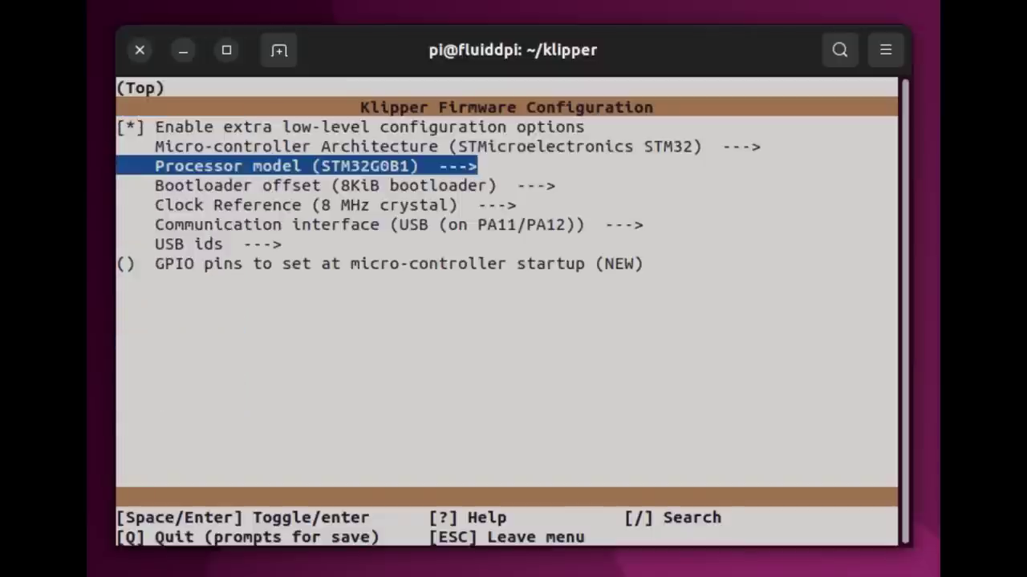
{"action": "left_click", "coordinate": [369, 225]}
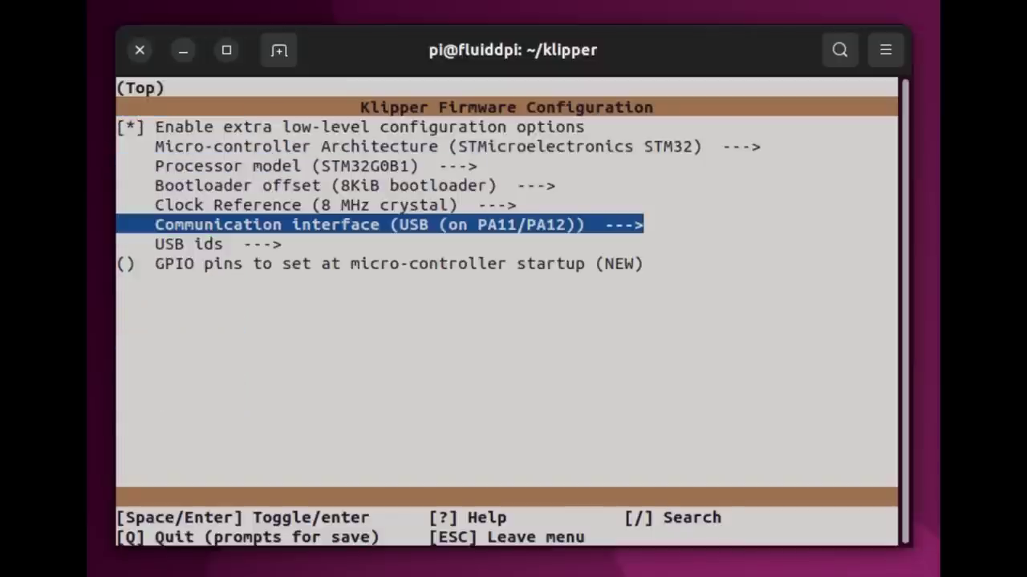
{"action": "key", "text": "Return"}
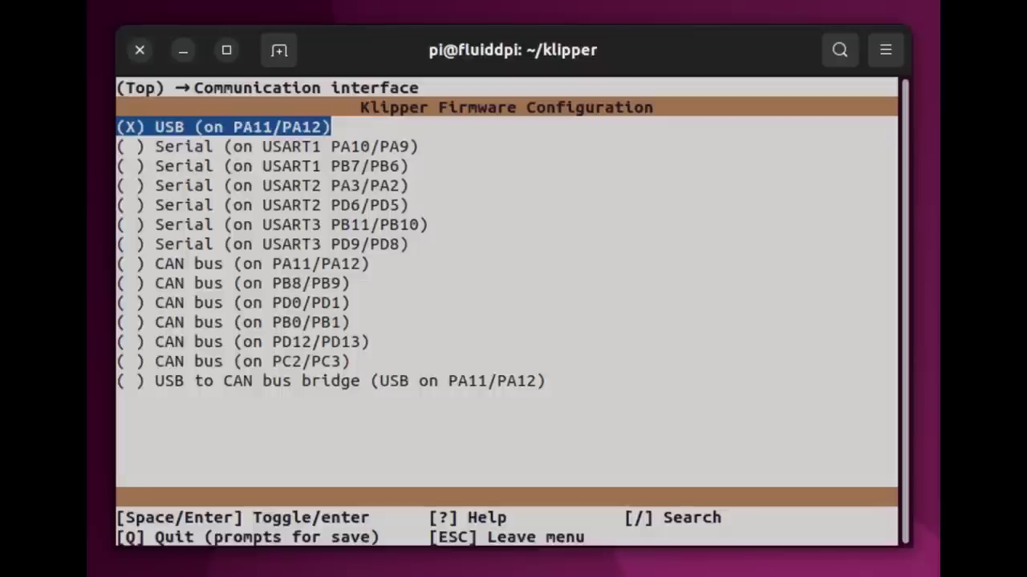
{"action": "key", "text": "Down"}
{"action": "key", "text": "Down"}
{"action": "key", "text": "Down"}
{"action": "key", "text": "Down"}
{"action": "key", "text": "Down"}
{"action": "key", "text": "Down"}
{"action": "key", "text": "Down"}
{"action": "key", "text": "Down"}
{"action": "key", "text": "Down"}
{"action": "key", "text": "Down"}
- Confirm the PB0/PB1 interface, replace the 500000 CAN speed with 250000, and save with Q then Y
{"action": "key", "text": "Return"}
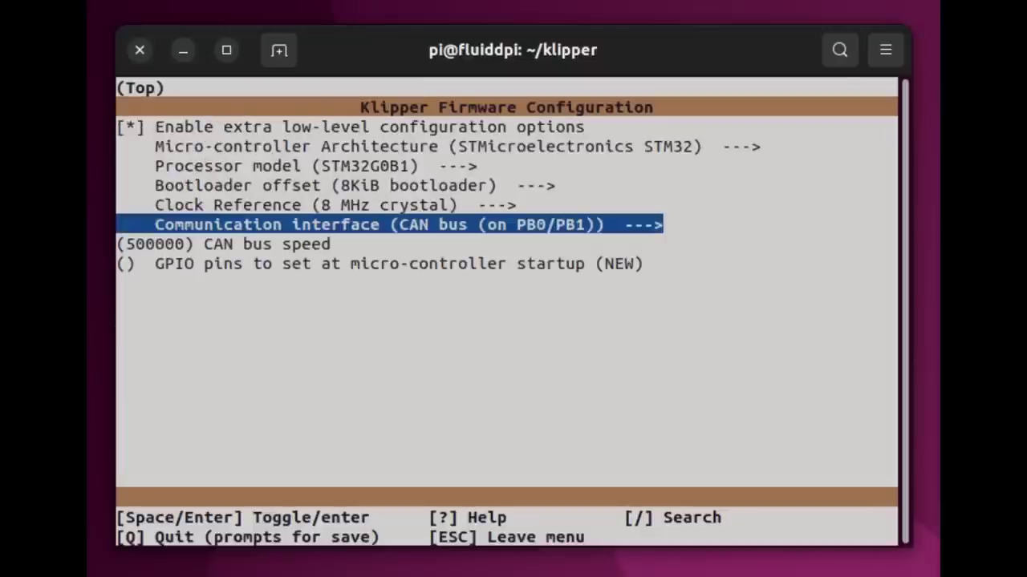
{"action": "key", "text": "Down"}
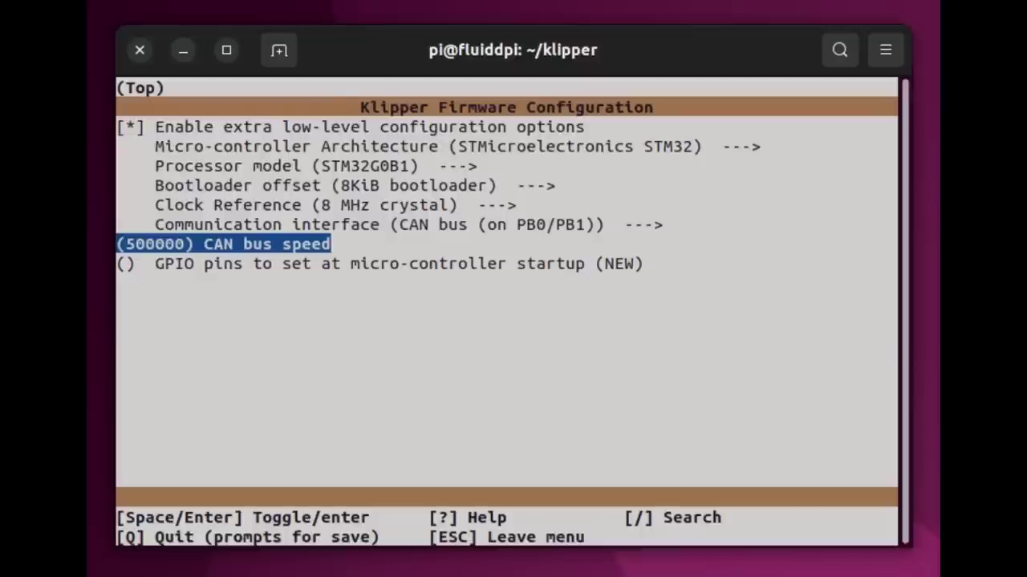
{"action": "key", "text": "Return"}
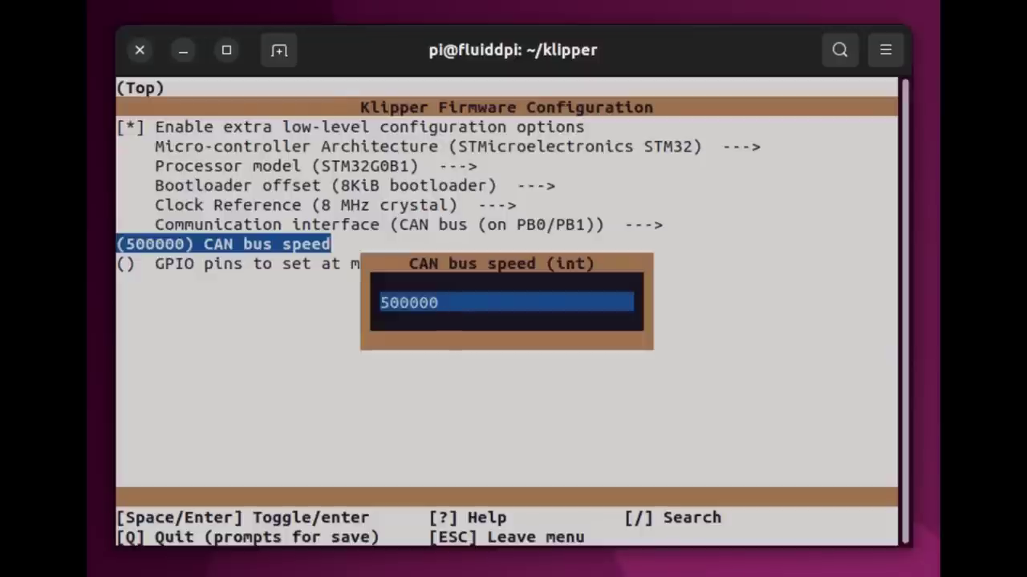
{"action": "key", "text": "BackSpace"}
{"action": "key", "text": "BackSpace"}
{"action": "key", "text": "BackSpace"}
{"action": "key", "text": "BackSpace"}
{"action": "key", "text": "BackSpace"}
{"action": "key", "text": "BackSpace"}
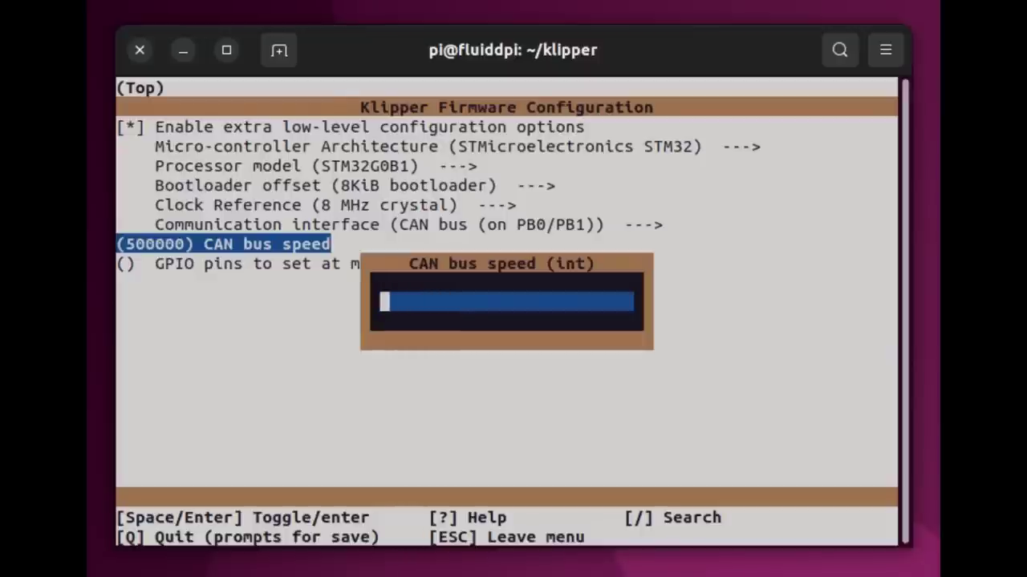
{"action": "type", "text": "25000"}
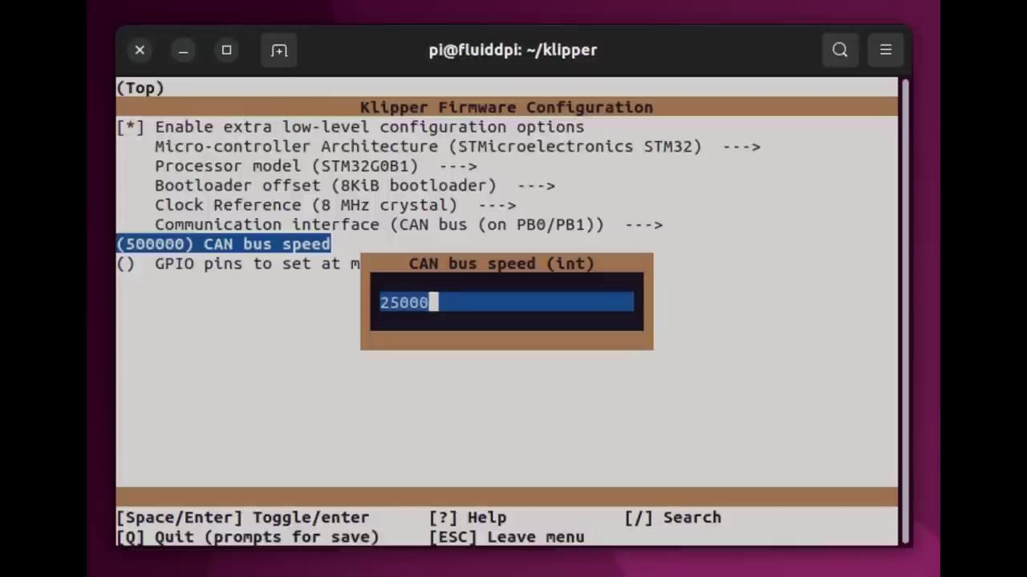
{"action": "type", "text": "0"}
{"action": "key", "text": "Return"}
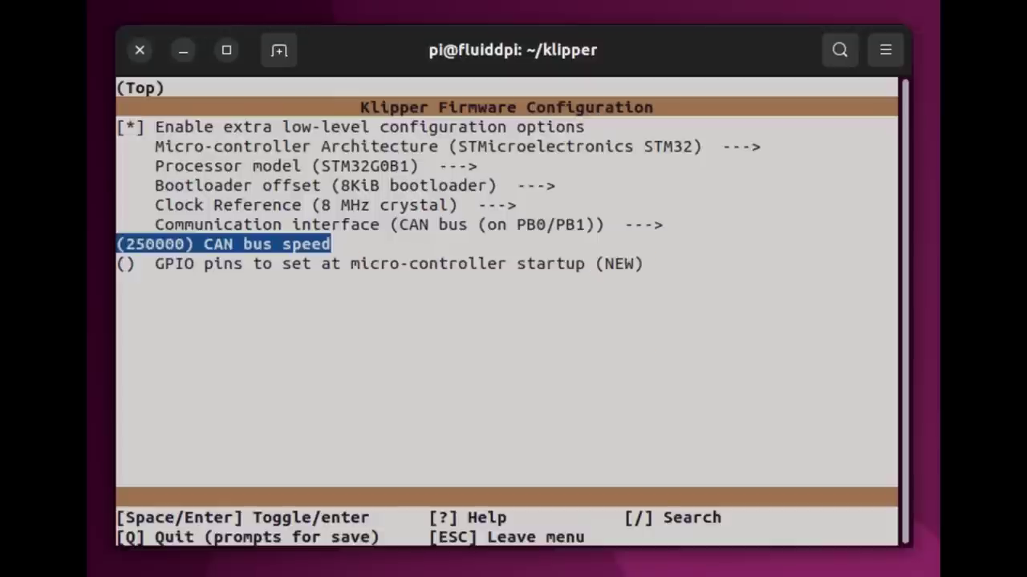
{"action": "key", "text": "Down"}
{"action": "key", "text": "q"}
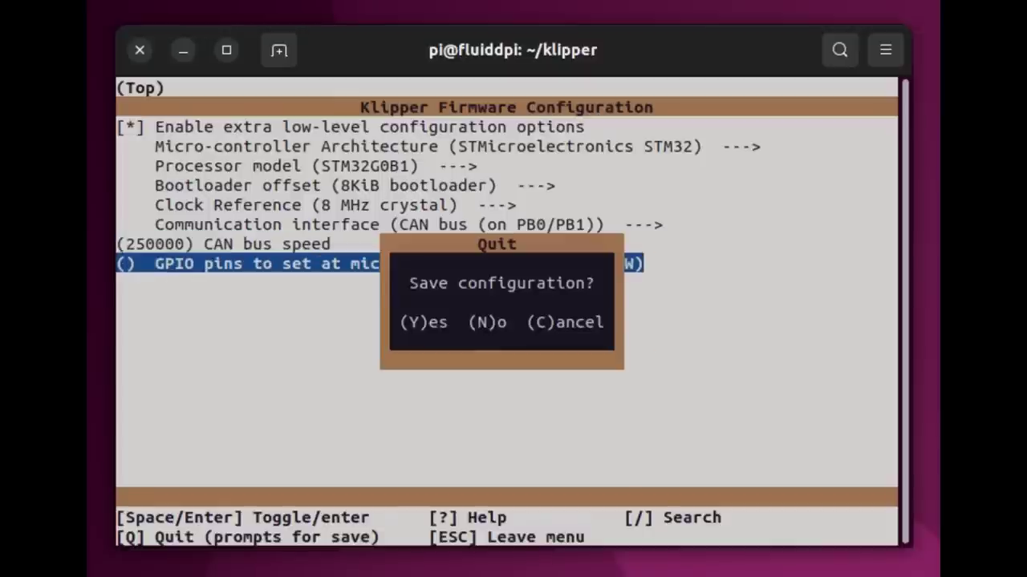
{"action": "key", "text": "y"}
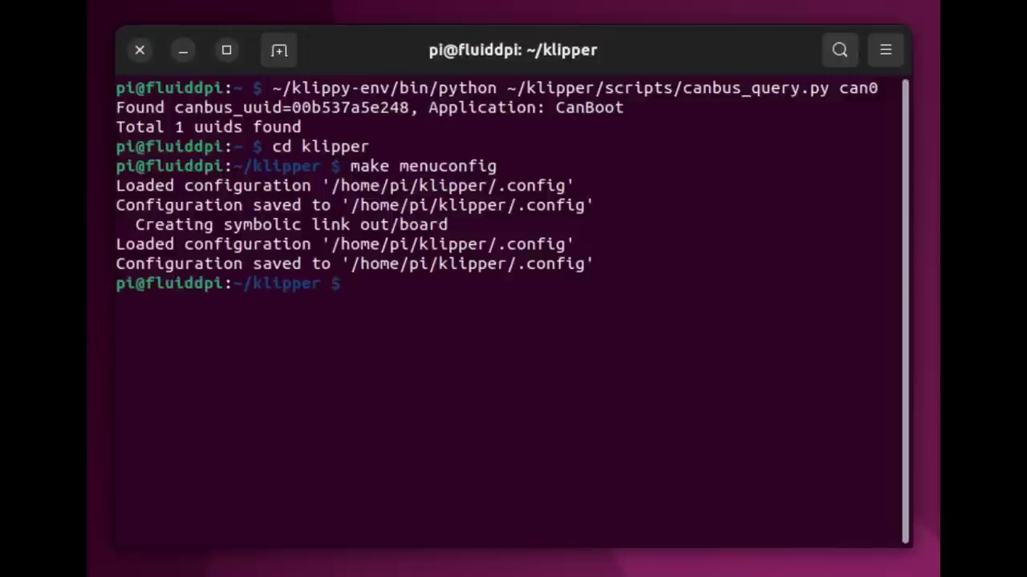
- Run make clean then make to compile the Klipper firmware into out/klipper.bin
{"action": "type", "text": "make clean"}
{"action": "key", "text": "Return"}
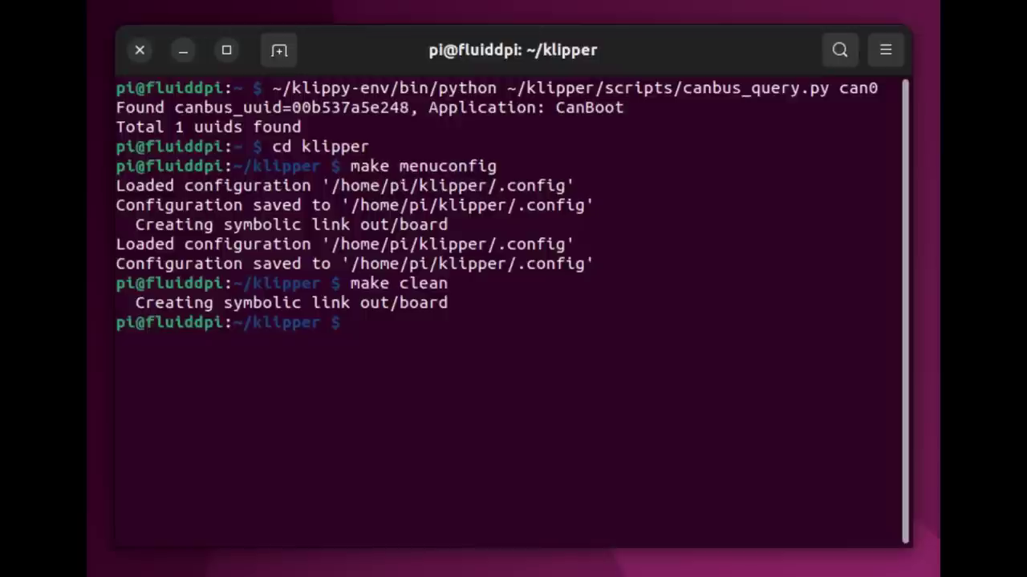
{"action": "type", "text": "make"}
{"action": "key", "text": "Return"}
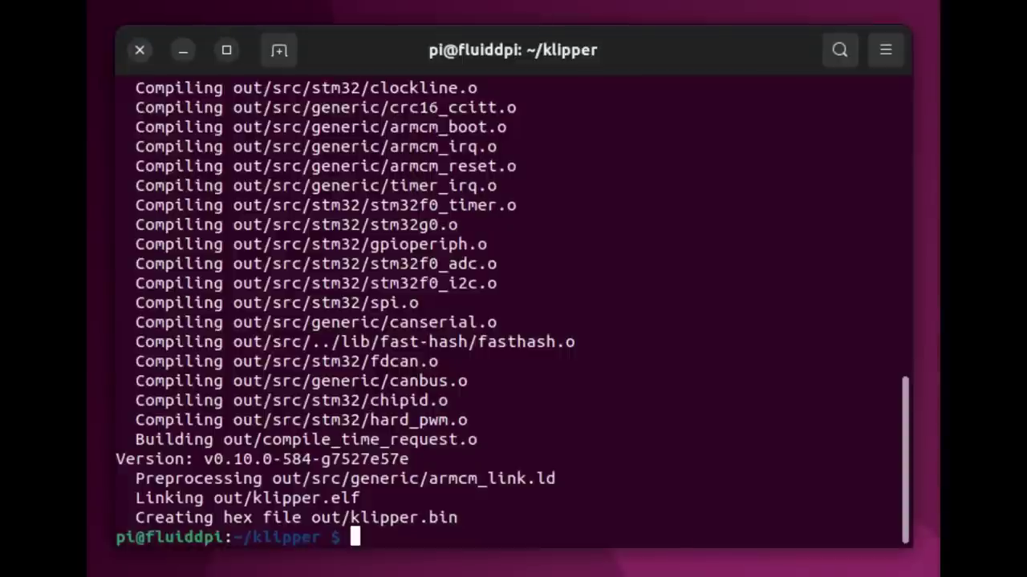
{"action": "right_click", "coordinate": [514, 534]}
- Run canbus_query.py on can0 to find the CanBoot node, then enter flash_can.py with placeholder MYUUID
{"action": "type", "text": "~/klippy-env/bin/python ~/klipper/scripts/canbus_query.py can0"}
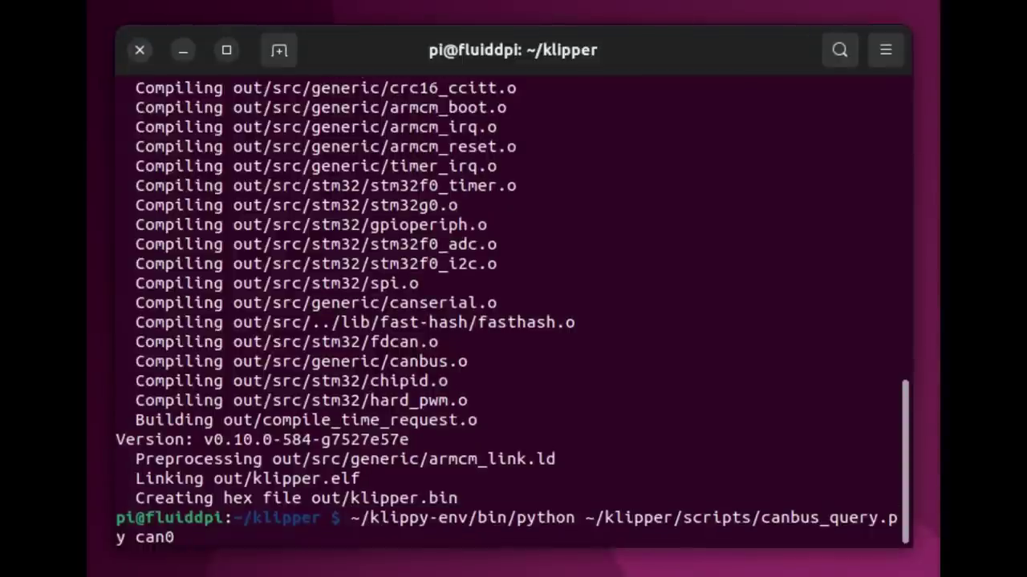
{"action": "key", "text": "Return"}
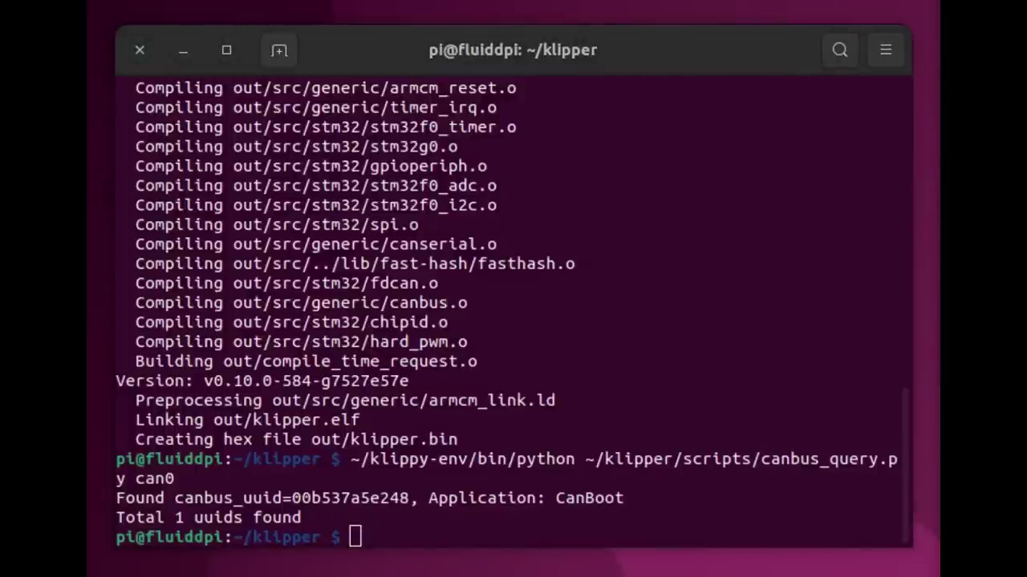
{"action": "right_click", "coordinate": [639, 536]}
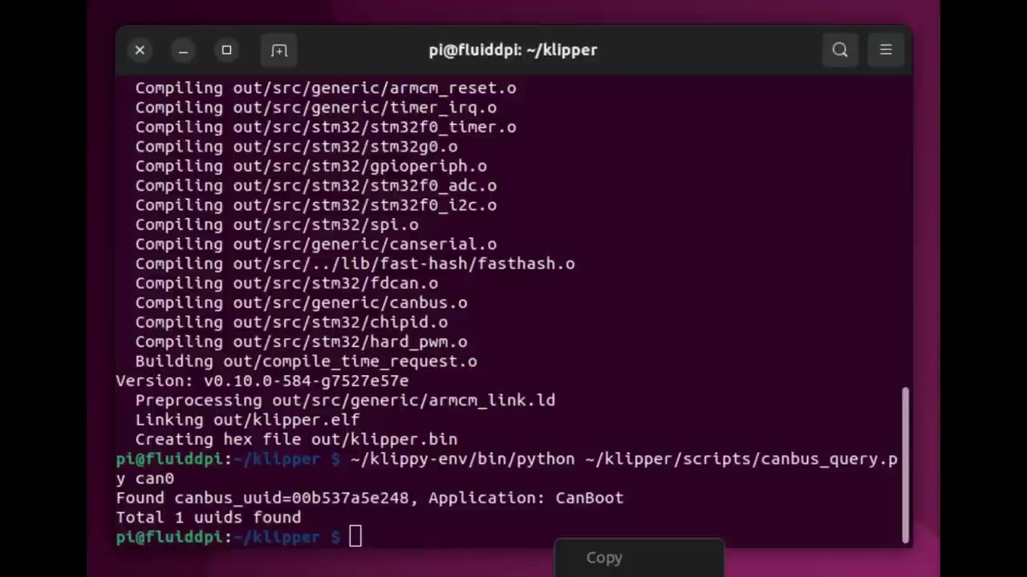
{"action": "type", "text": "python3 ~/CanBoot/scripts/flash_can.py -i can0 -f ~/klipper/out/klipper.bin -u MYUUID"}
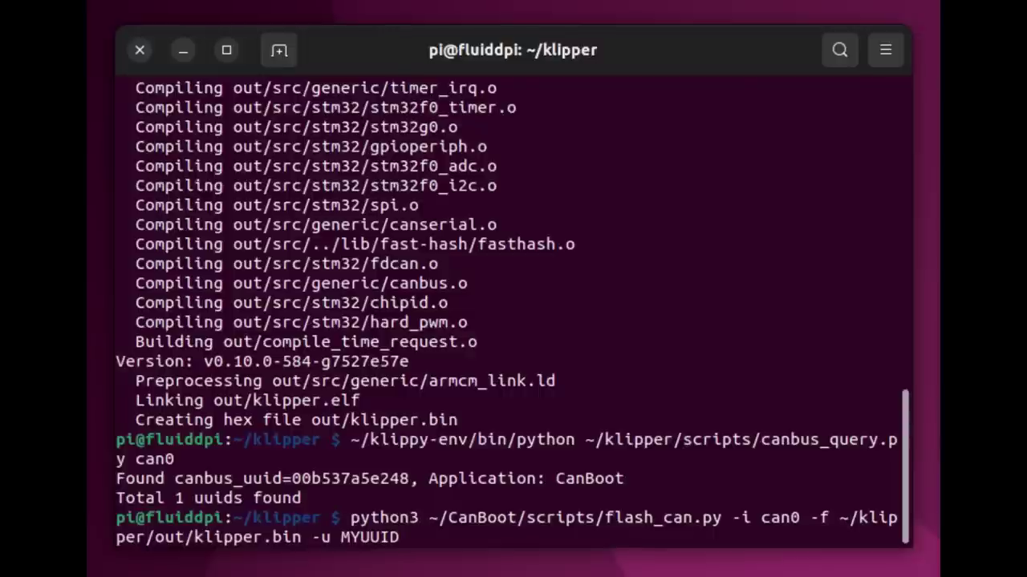
- Copy the detected CanBoot node's UUID from the can0 query output
{"action": "double_click", "coordinate": [295, 478]}
{"action": "left_click_drag", "start_coordinate": [292, 478], "coordinate": [401, 478]}
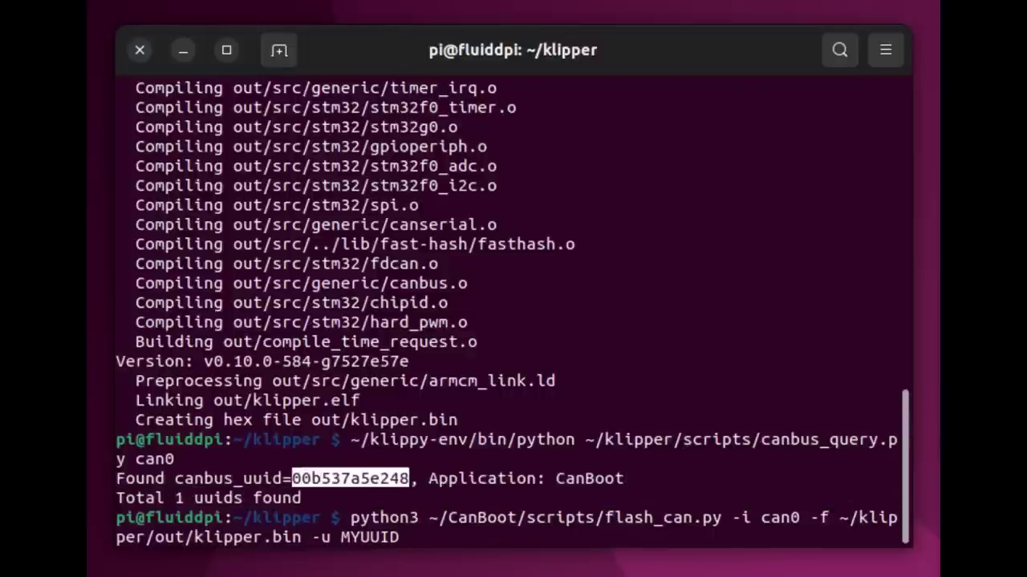
{"action": "right_click", "coordinate": [404, 482]}
{"action": "left_click", "coordinate": [426, 495]}
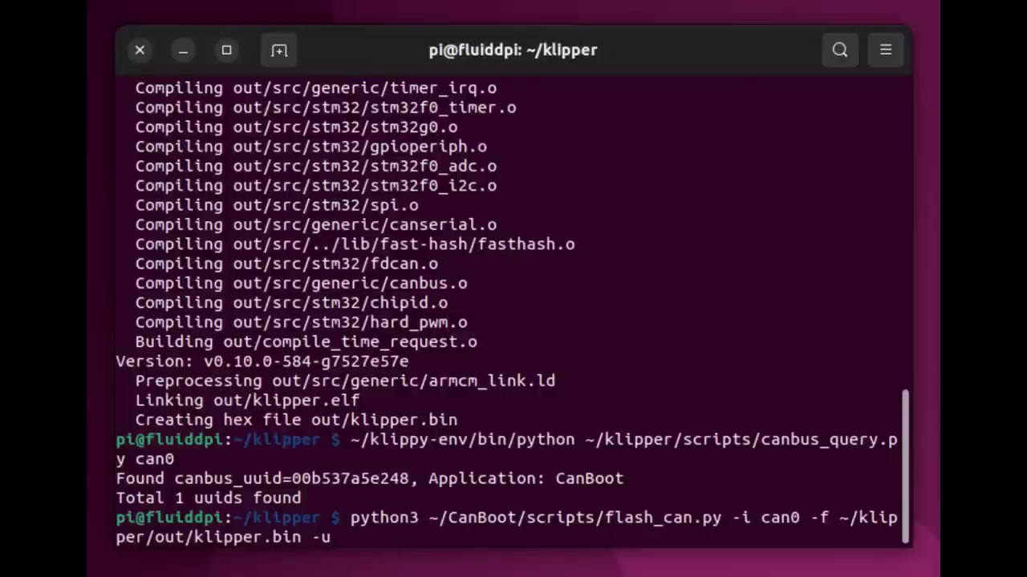
- Put the copied UUID after -u in flash_can.py and flash out/klipper.bin over can0
{"action": "right_click", "coordinate": [341, 538]}
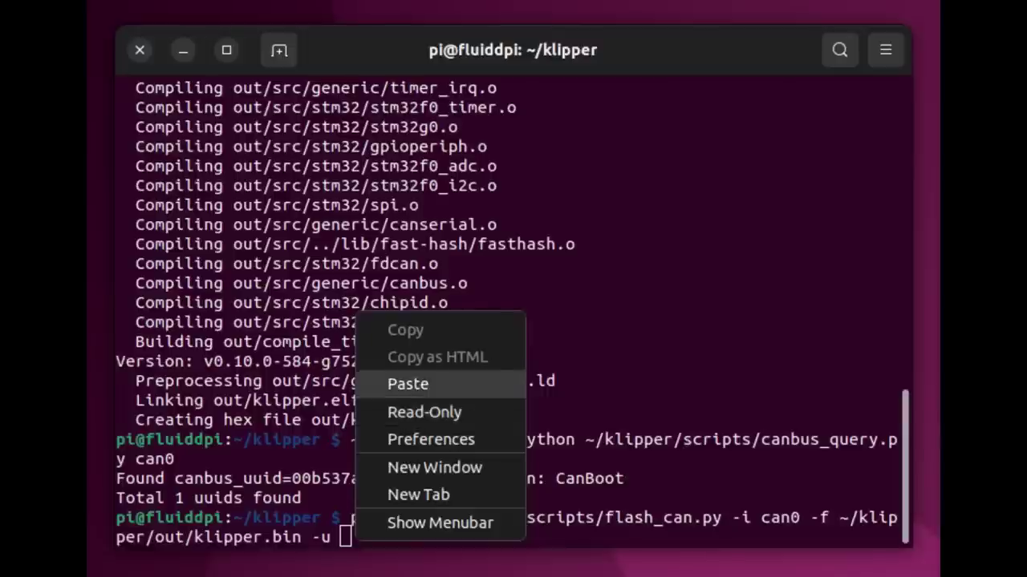
{"action": "left_click", "coordinate": [405, 383]}
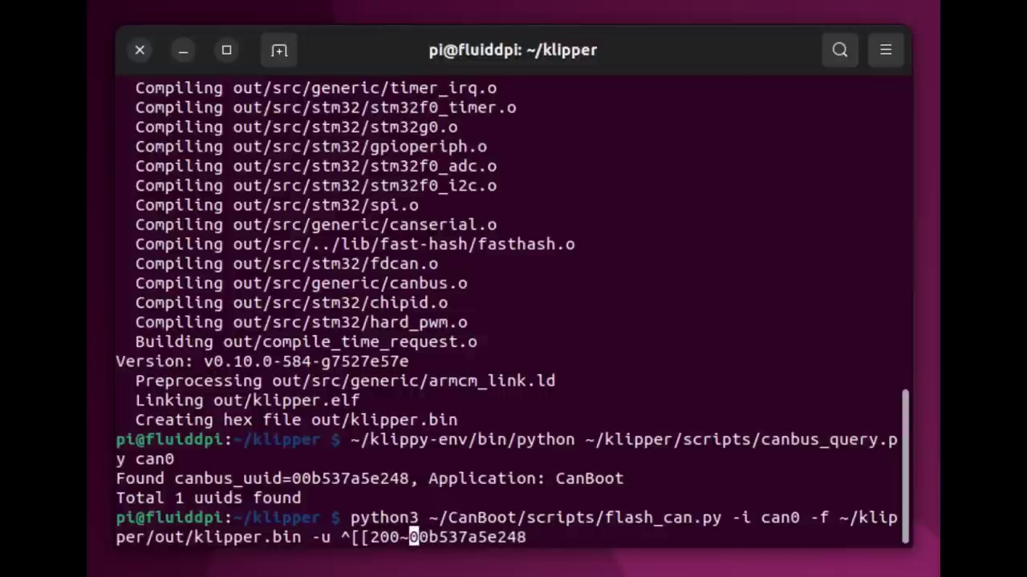
{"action": "key", "text": "BackSpace"}
{"action": "key", "text": "BackSpace"}
{"action": "key", "text": "BackSpace"}
{"action": "key", "text": "BackSpace"}
{"action": "key", "text": "BackSpace"}
{"action": "key", "text": "BackSpace"}
{"action": "key", "text": "BackSpace"}
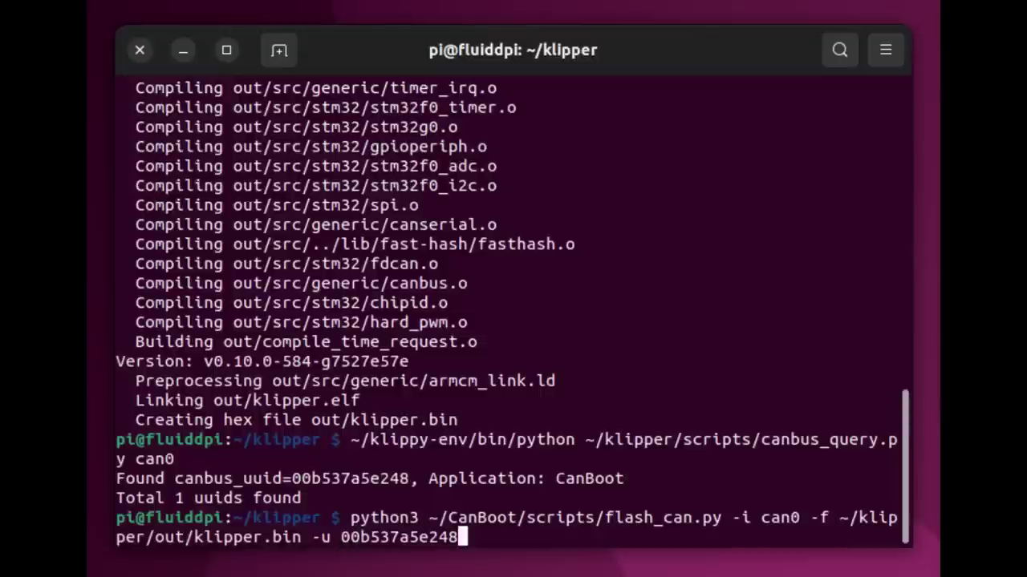
{"action": "key", "text": "Return"}
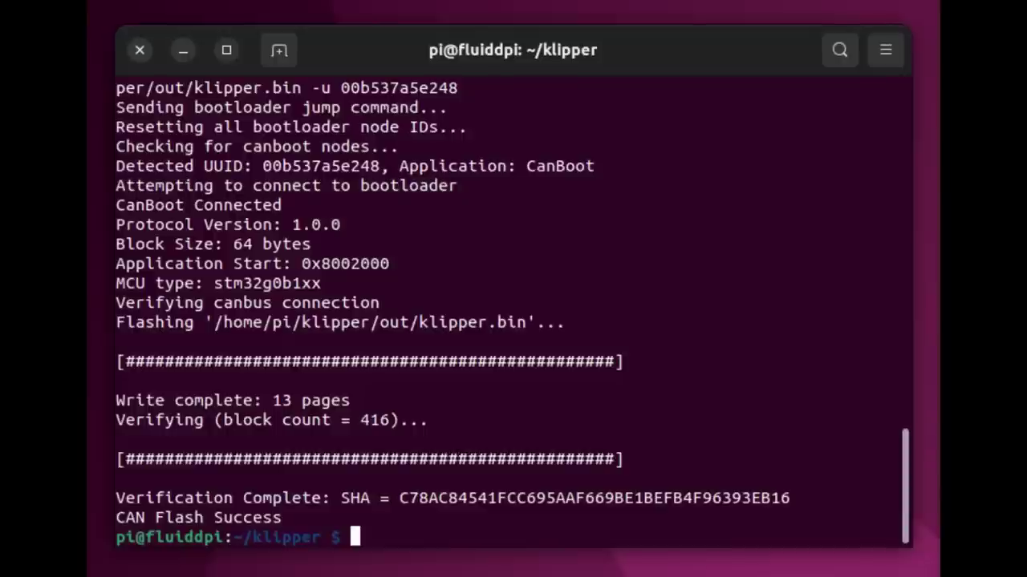
- Re-run canbus_query.py on can0 to confirm the node reports Application: Klipper
{"action": "right_click", "coordinate": [478, 313]}
{"action": "left_click", "coordinate": [529, 384]}
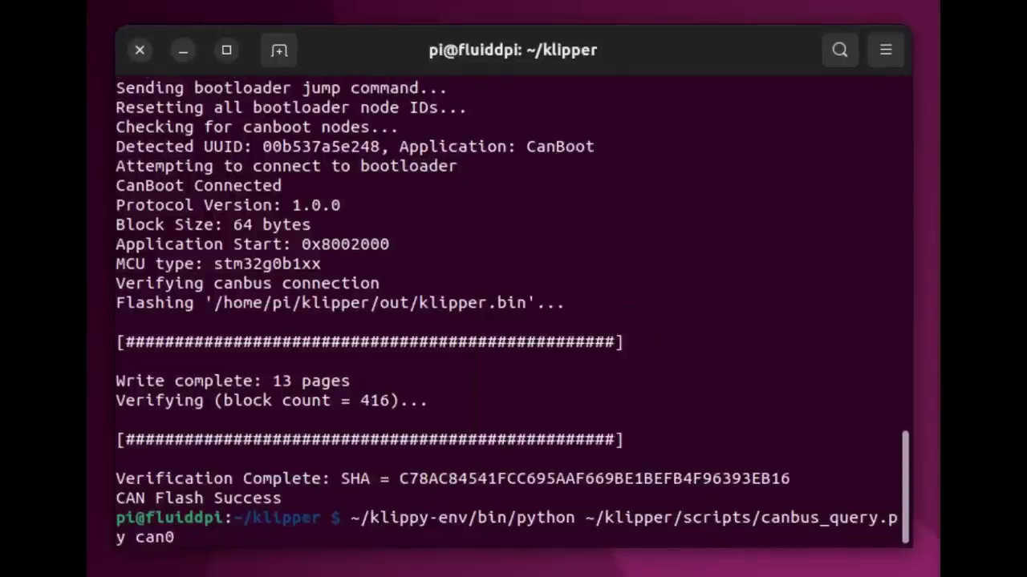
{"action": "key", "text": "Return"}
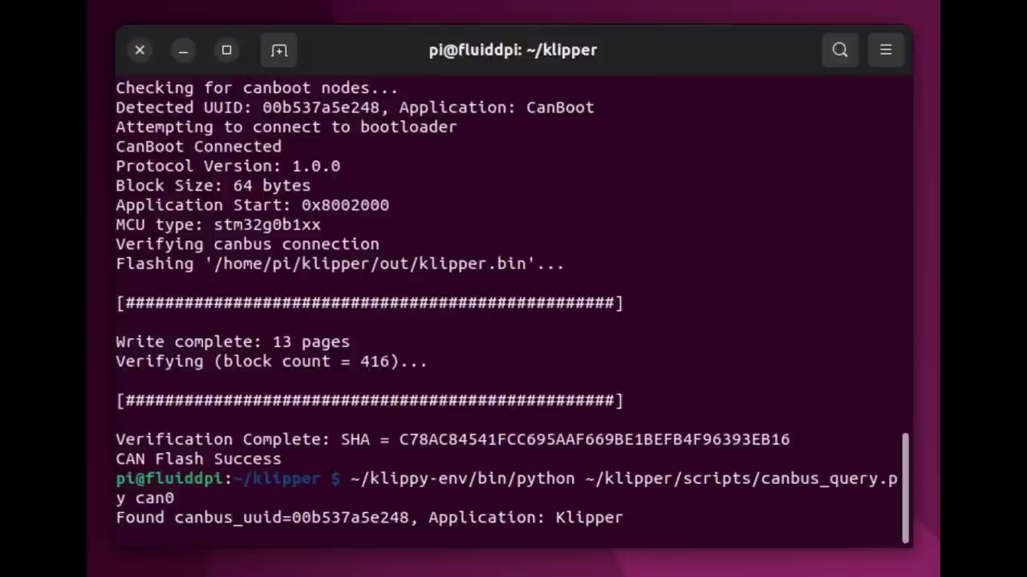
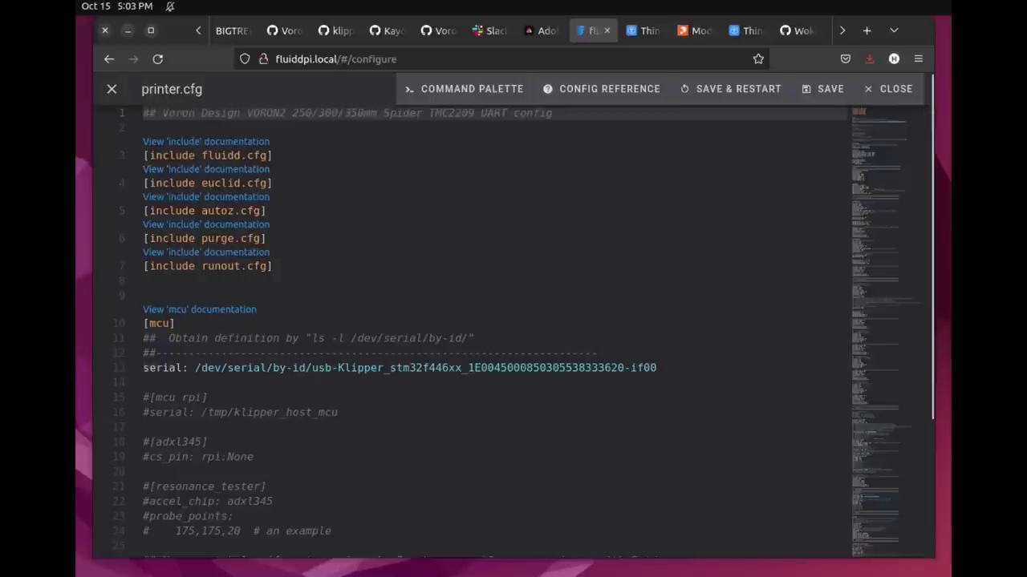
- Highlight the main MCU serial path and the commented-out mcu rpi, adxl345 and resonance_tester lines
{"action": "scroll", "coordinate": [481, 329], "scroll_direction": "down", "scroll_amount": 4}
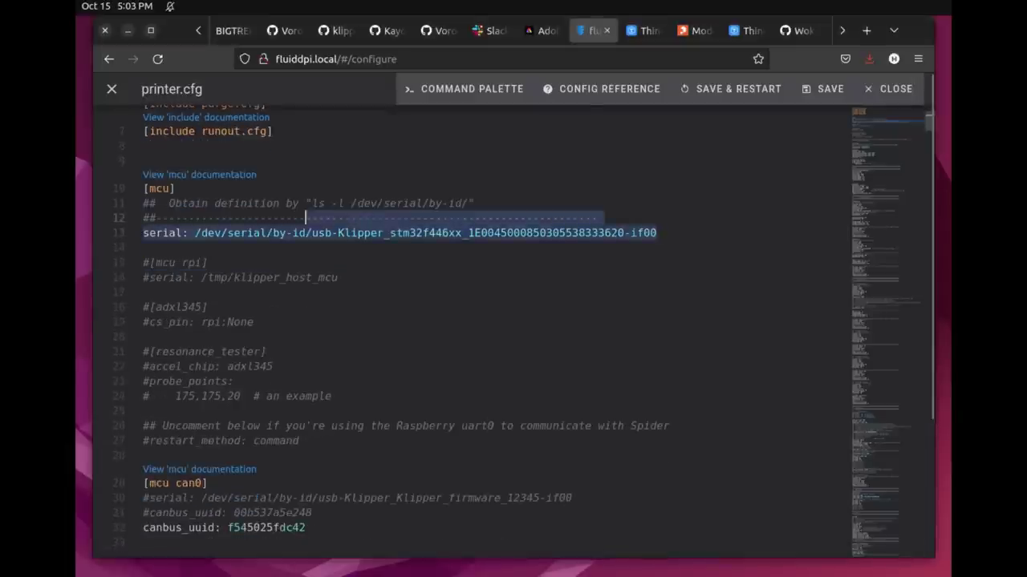
{"action": "left_click_drag", "start_coordinate": [195, 232], "coordinate": [143, 233]}
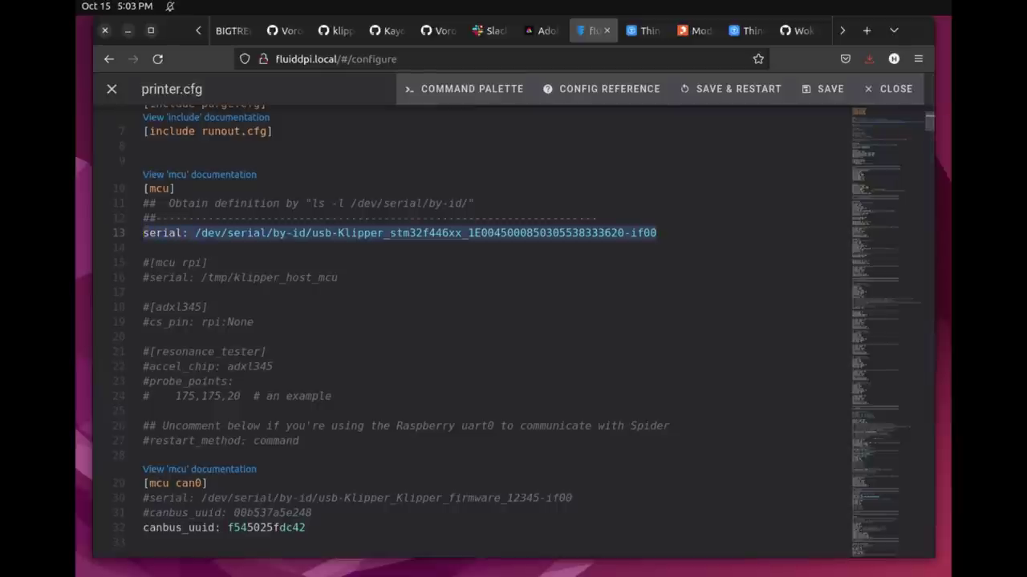
{"action": "left_click", "coordinate": [135, 263]}
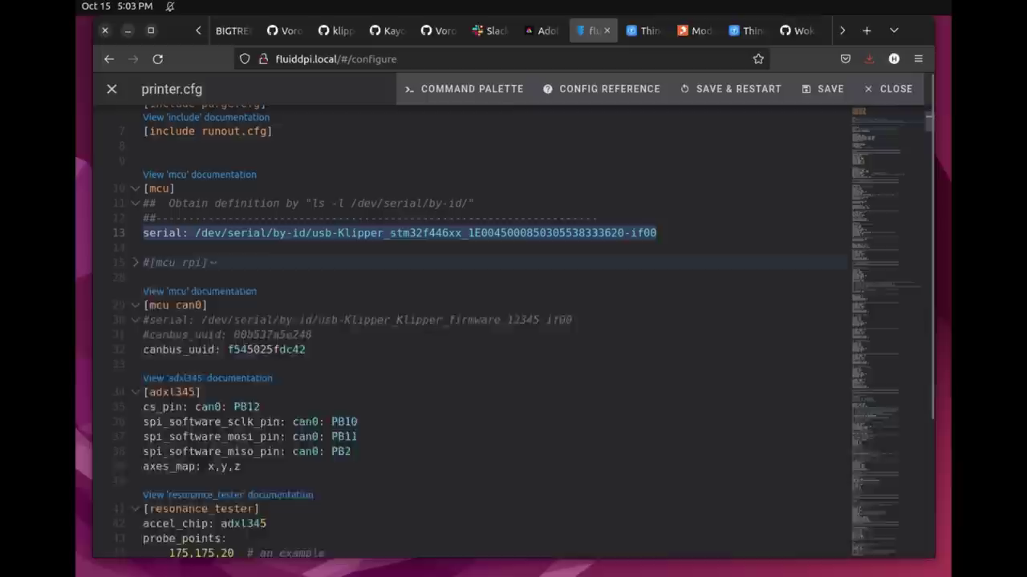
{"action": "left_click", "coordinate": [136, 263]}
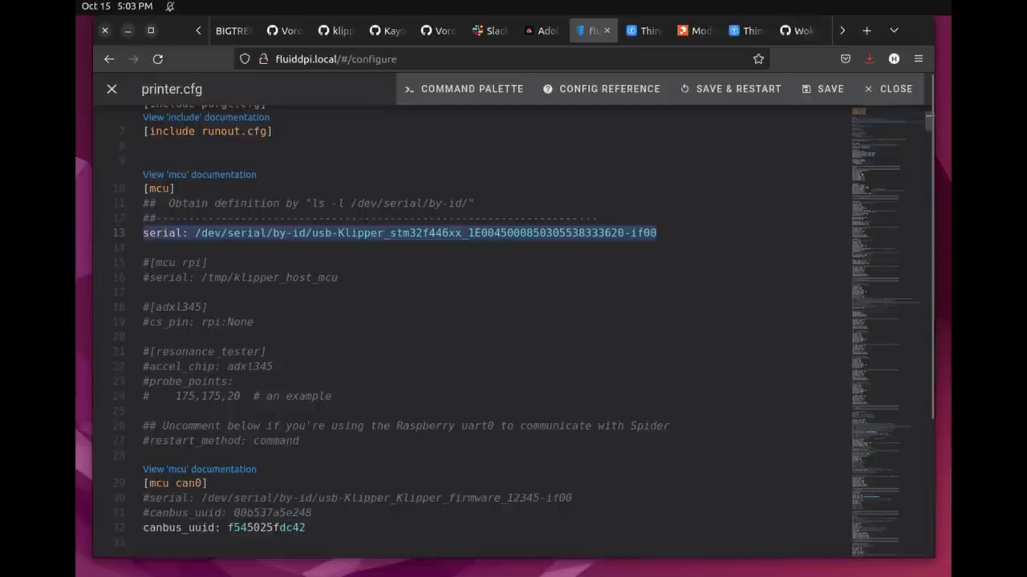
{"action": "left_click_drag", "start_coordinate": [253, 321], "coordinate": [143, 262]}
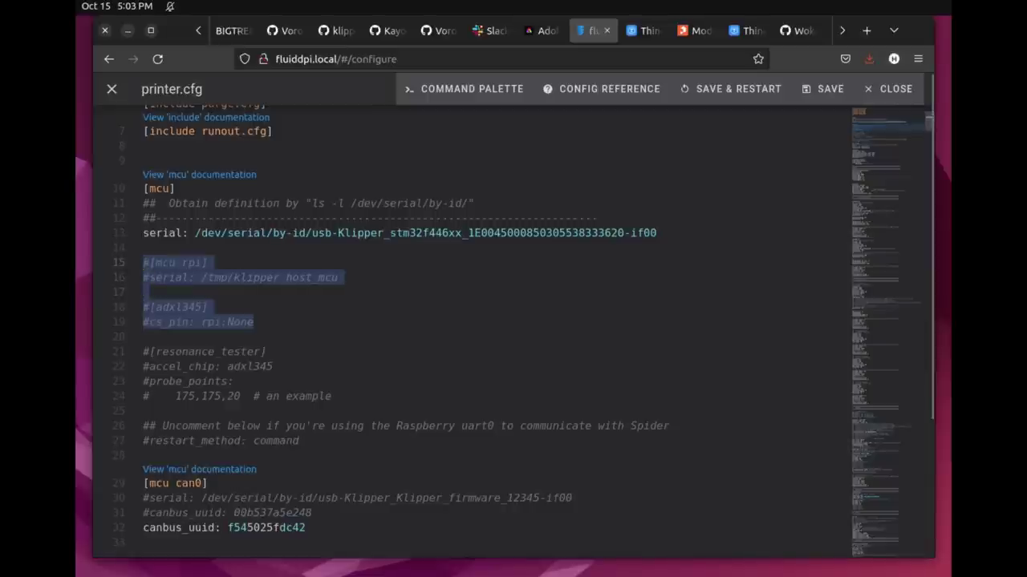
{"action": "left_click_drag", "start_coordinate": [332, 396], "coordinate": [145, 351]}
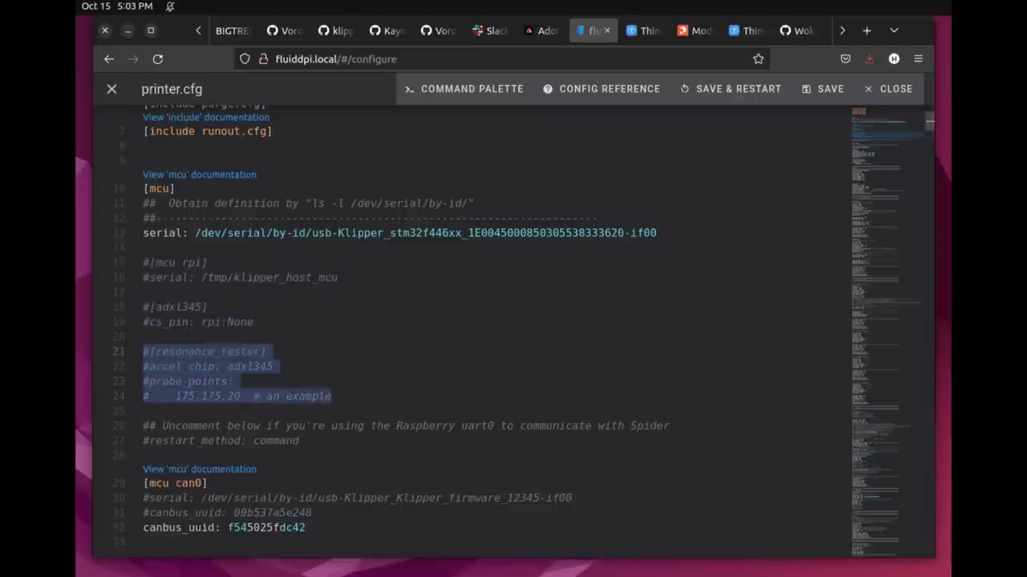
- Point out the [mcu can0] section header, its canbus_uuid line and the [adxl345] header
{"action": "scroll", "coordinate": [513, 329], "scroll_direction": "down", "scroll_amount": 3}
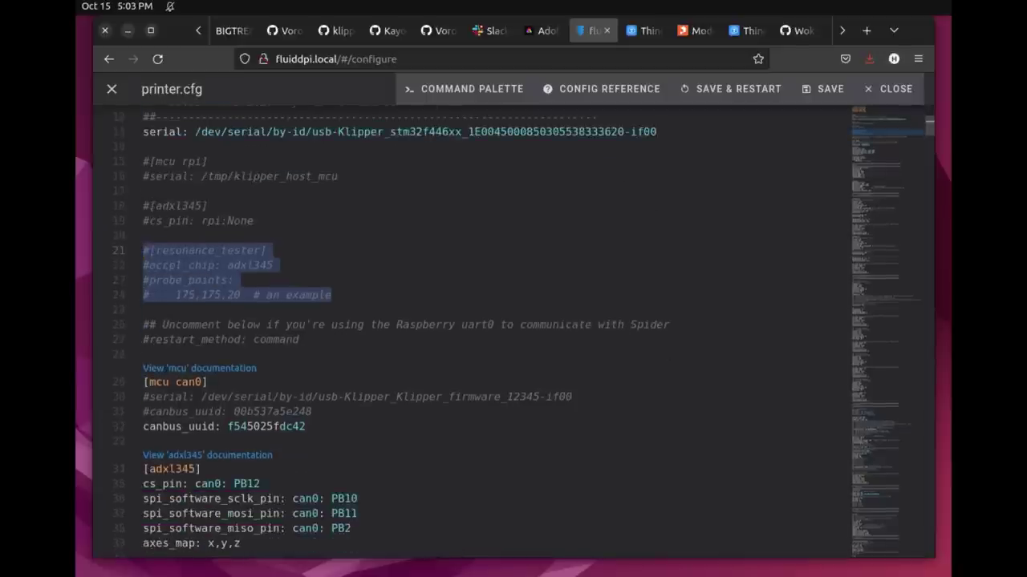
{"action": "scroll", "coordinate": [513, 329], "scroll_direction": "down", "scroll_amount": 2}
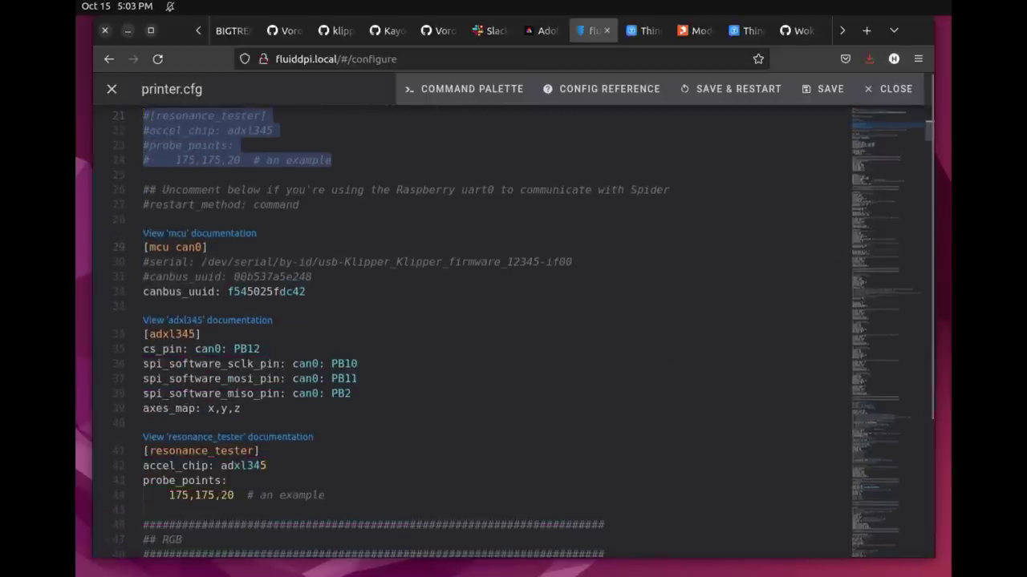
{"action": "left_click", "coordinate": [207, 247]}
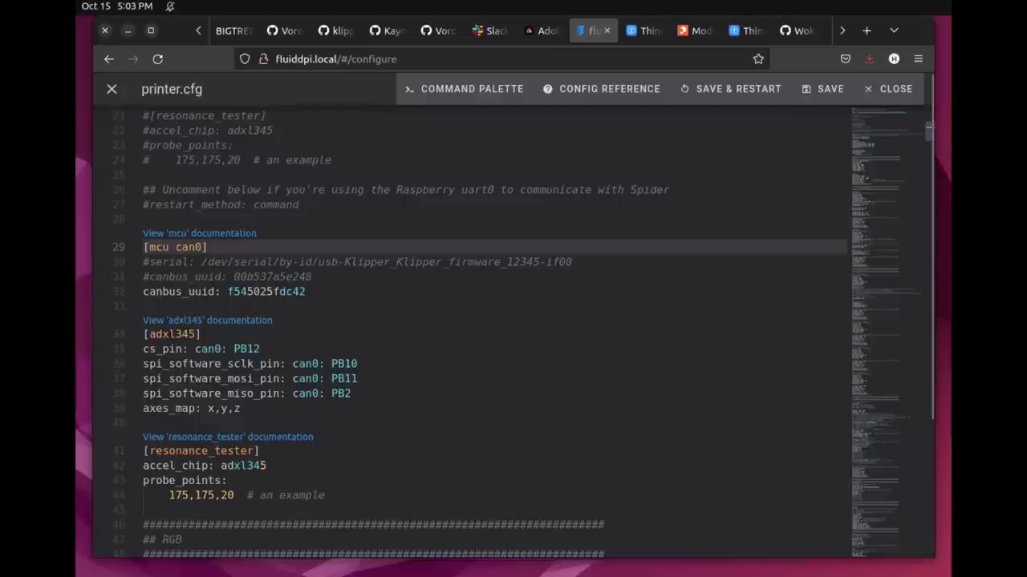
{"action": "left_click", "coordinate": [305, 291]}
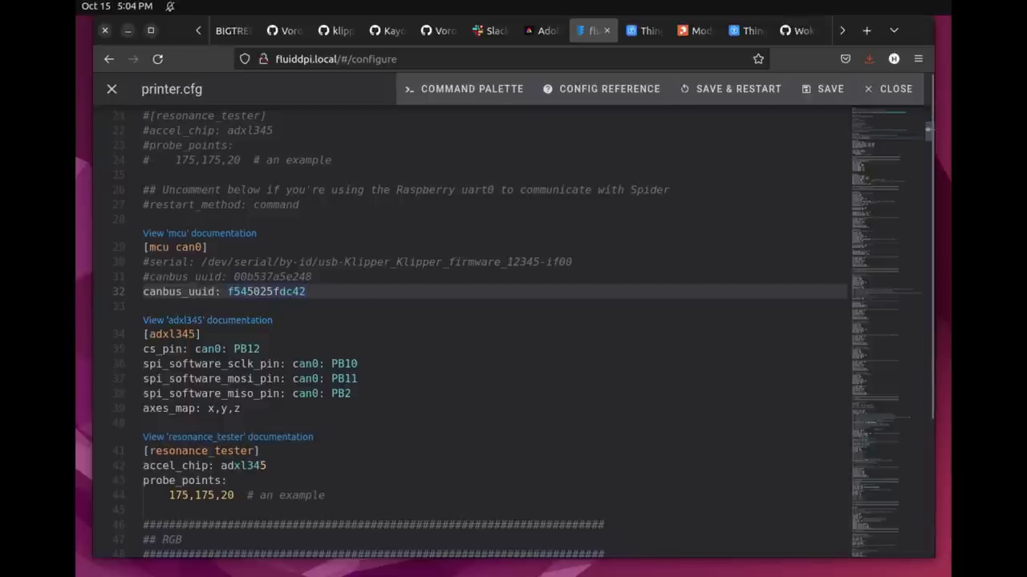
{"action": "left_click", "coordinate": [200, 334]}
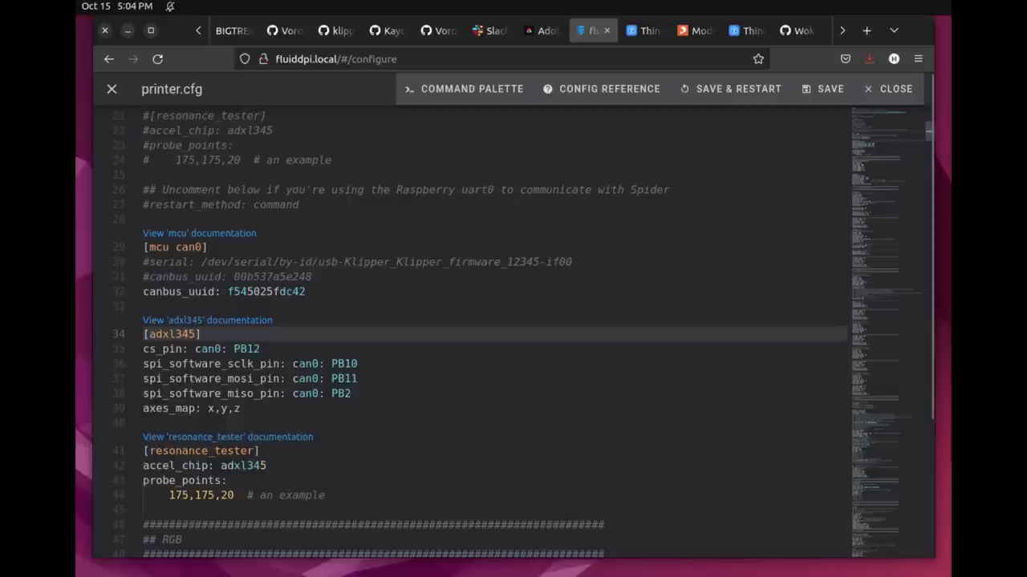
{"action": "scroll", "coordinate": [481, 329], "scroll_direction": "up", "scroll_amount": 2}
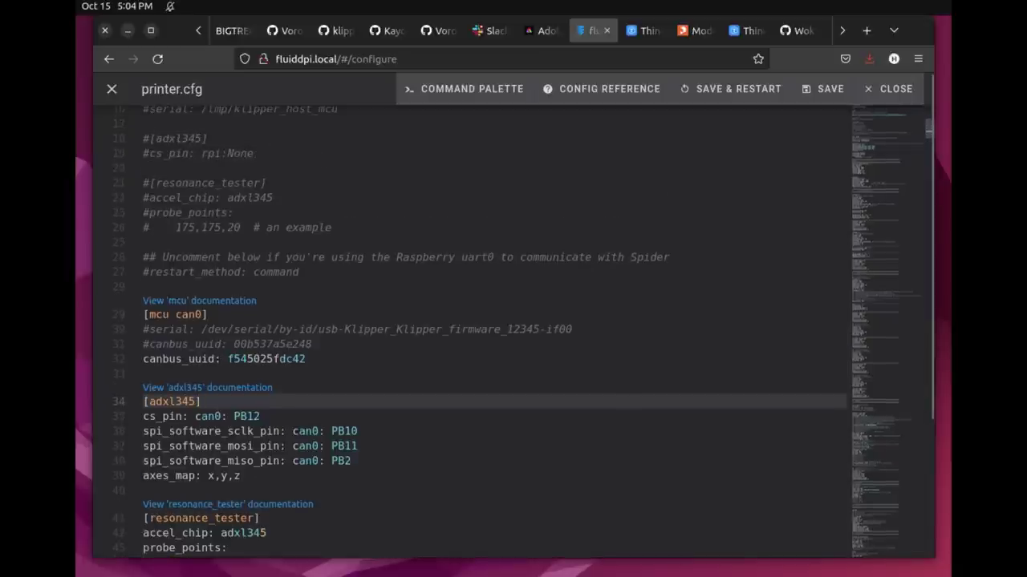
{"action": "scroll", "coordinate": [482, 329], "scroll_direction": "up", "scroll_amount": 1}
{"action": "scroll", "coordinate": [481, 329], "scroll_direction": "down", "scroll_amount": 1}
- Highlight the adxl345 cs_pin line, its PB12 pin name and the can0 pin lines
{"action": "key", "text": "Down"}
{"action": "key", "text": "Home"}
{"action": "key", "text": "shift+End"}
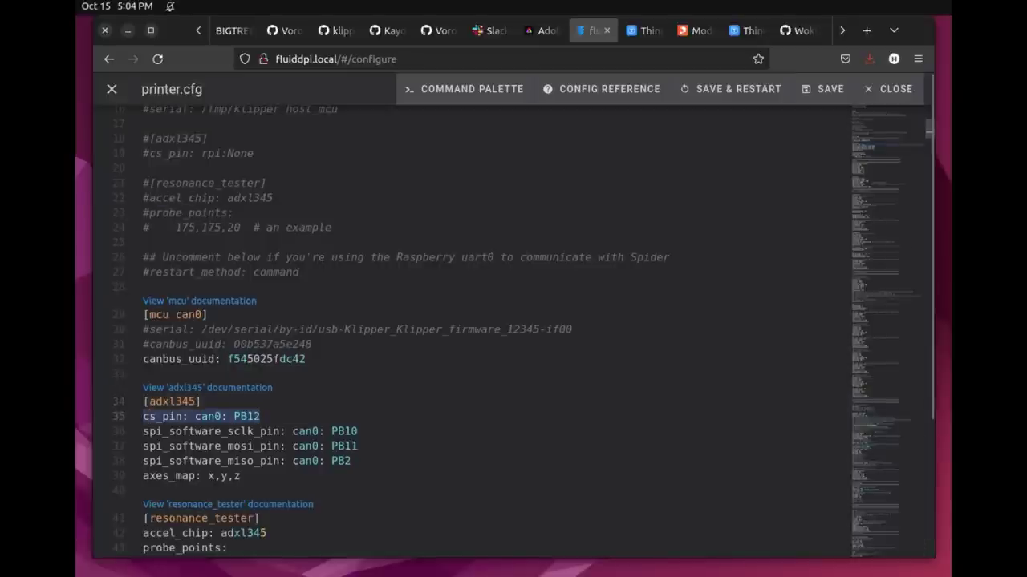
{"action": "key", "text": "Right"}
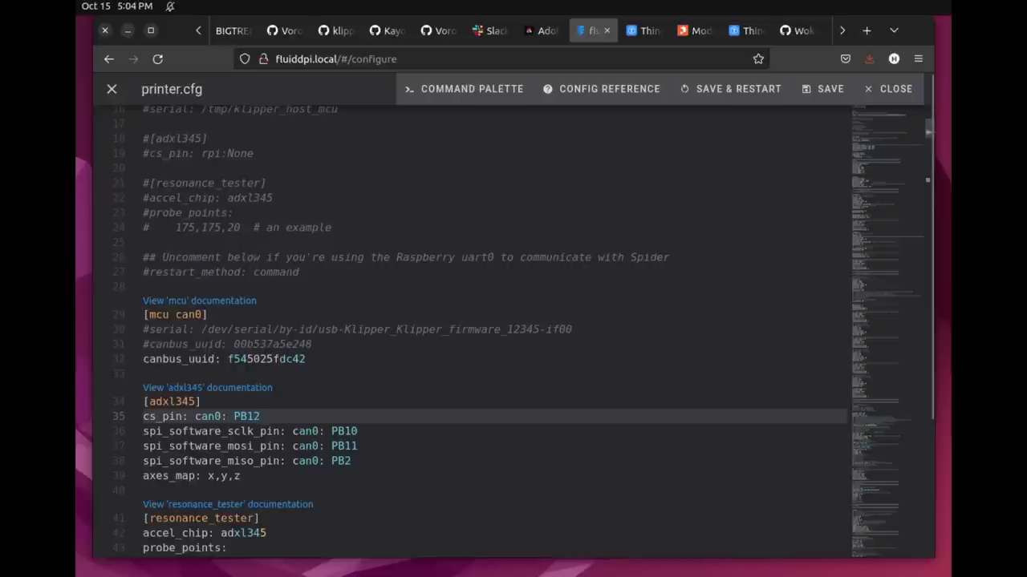
{"action": "key", "text": "ctrl+shift+Left"}
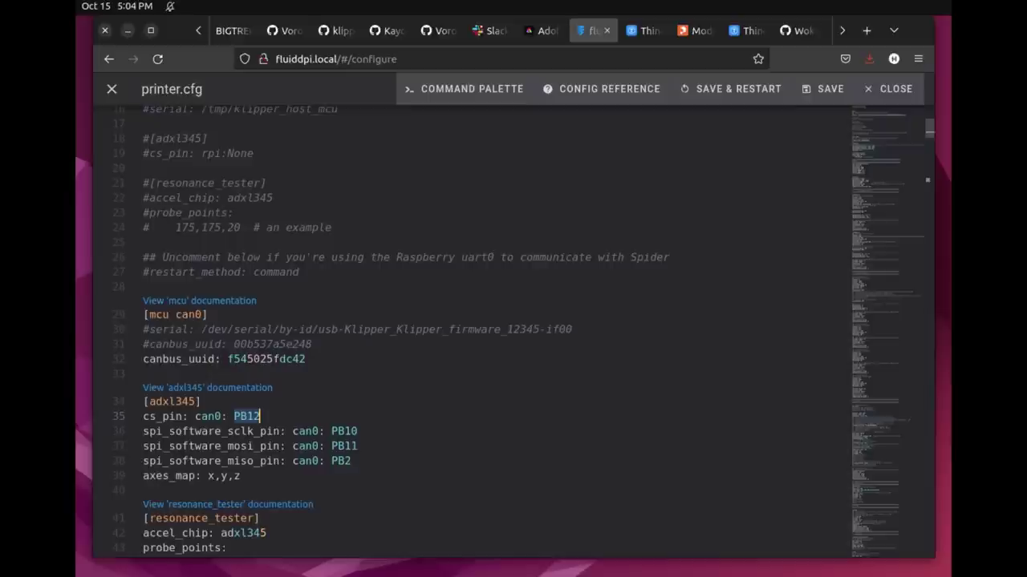
{"action": "key", "text": "Right"}
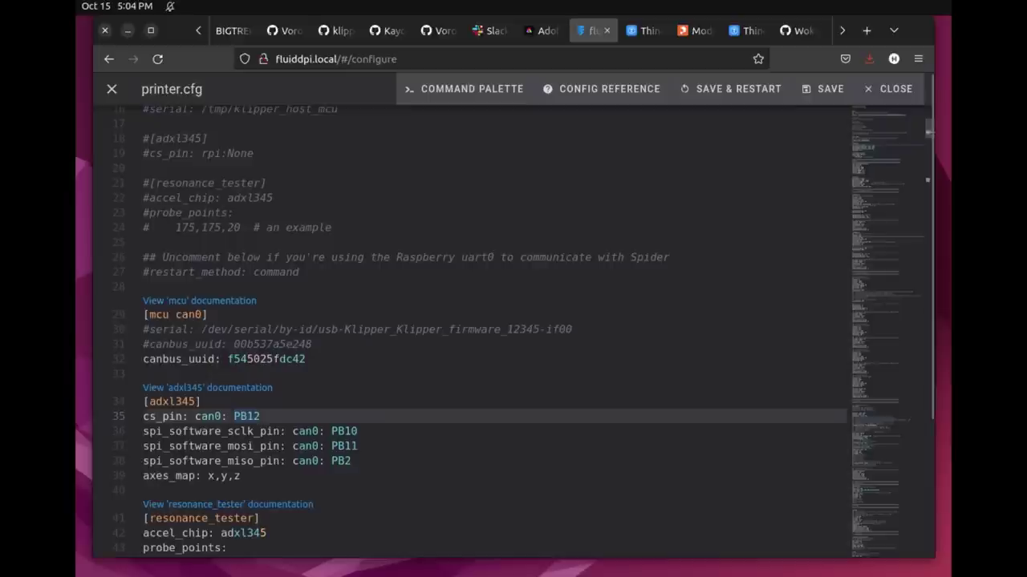
{"action": "left_click_drag", "start_coordinate": [142, 475], "coordinate": [142, 417]}
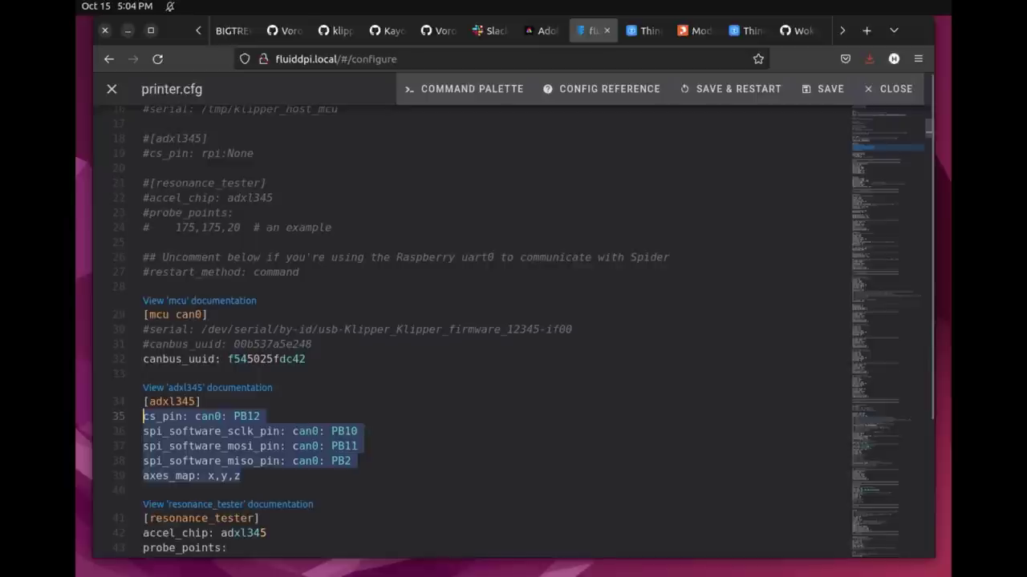
{"action": "key", "text": "Right"}
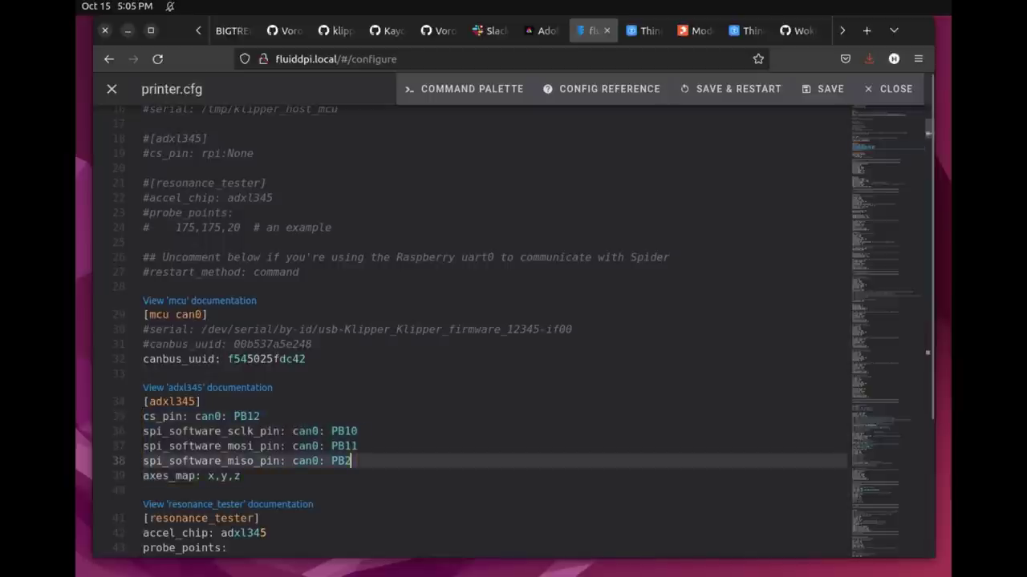
- Highlight the neopixel pin can0:PD3 line and point out its initial_BLUE setting
{"action": "scroll", "coordinate": [481, 332], "scroll_direction": "down", "scroll_amount": 3}
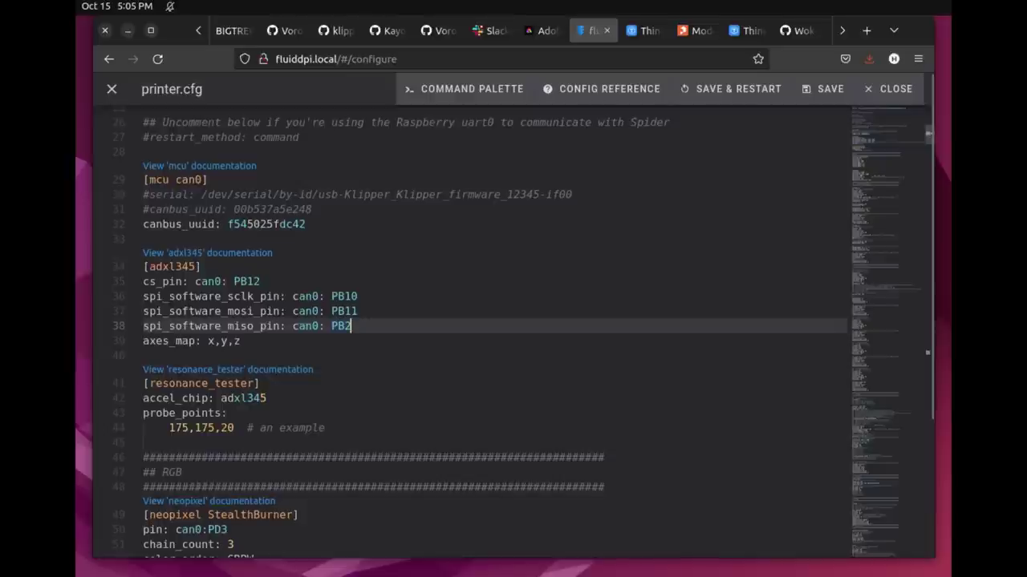
{"action": "scroll", "coordinate": [494, 329], "scroll_direction": "down", "scroll_amount": 4}
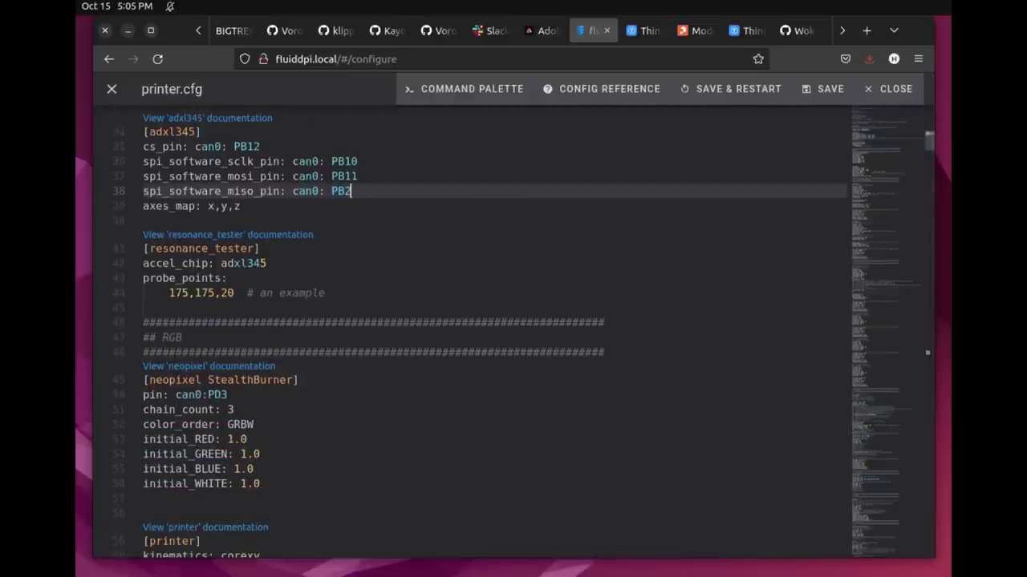
{"action": "scroll", "coordinate": [495, 329], "scroll_direction": "down", "scroll_amount": 1}
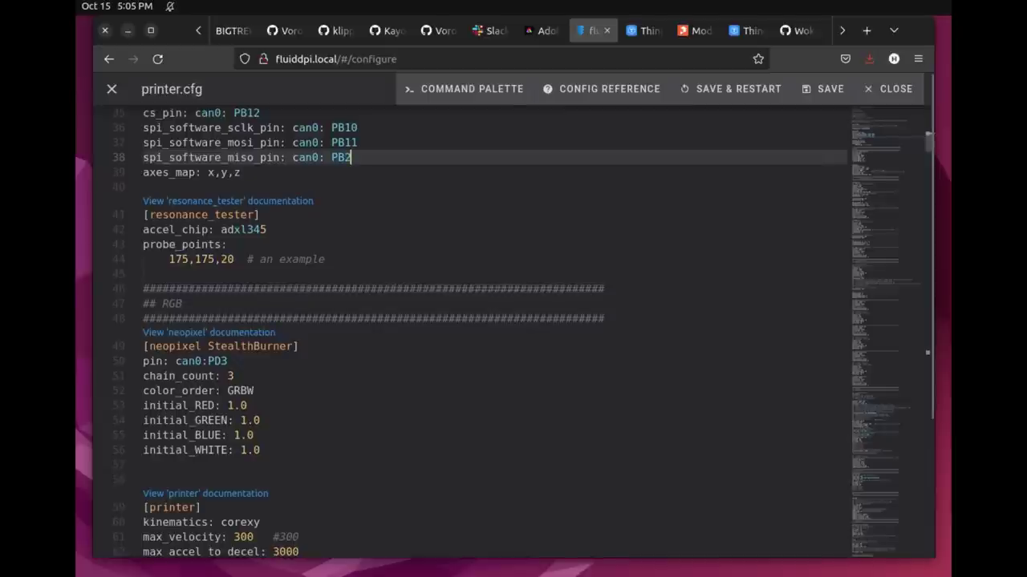
{"action": "left_click_drag", "start_coordinate": [227, 361], "coordinate": [143, 361]}
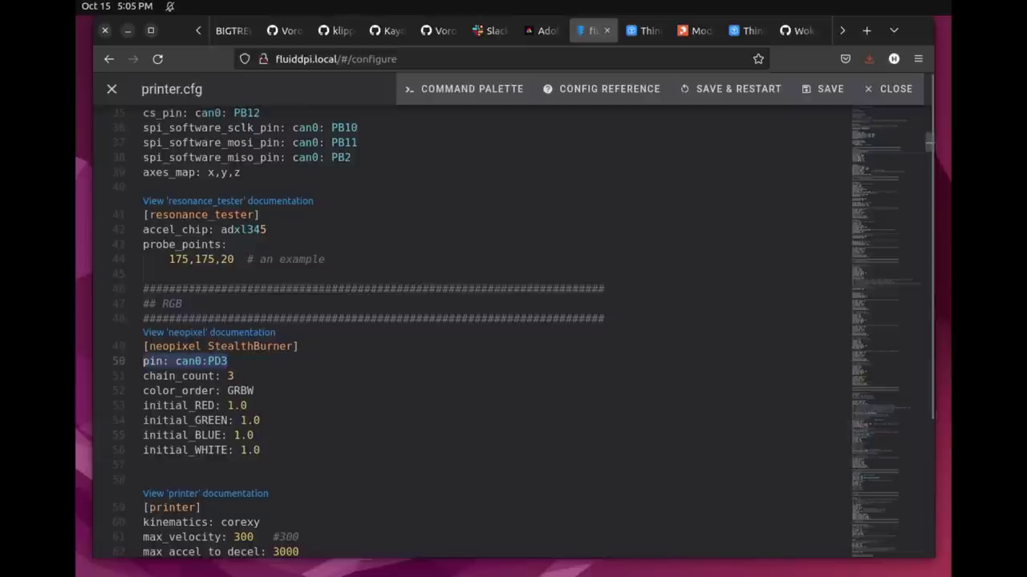
{"action": "left_click", "coordinate": [254, 435]}
- Scroll down to the [extruder] section using can0 pins PD0, PD1 and PD2
{"action": "scroll", "coordinate": [481, 337], "scroll_direction": "down", "scroll_amount": 1}
{"action": "scroll", "coordinate": [481, 337], "scroll_direction": "down", "scroll_amount": 1}
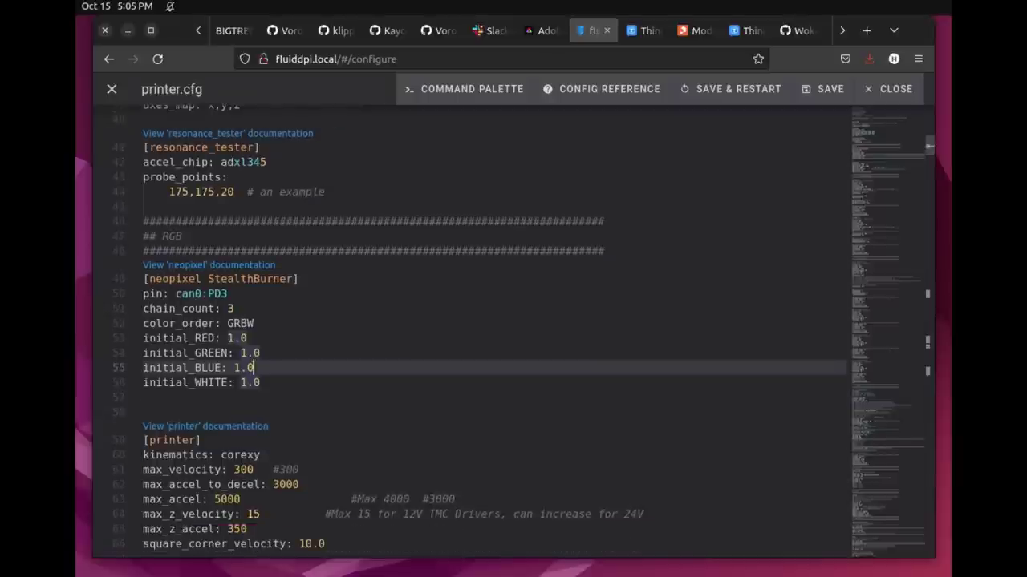
{"action": "scroll", "coordinate": [481, 337], "scroll_direction": "down", "scroll_amount": 2}
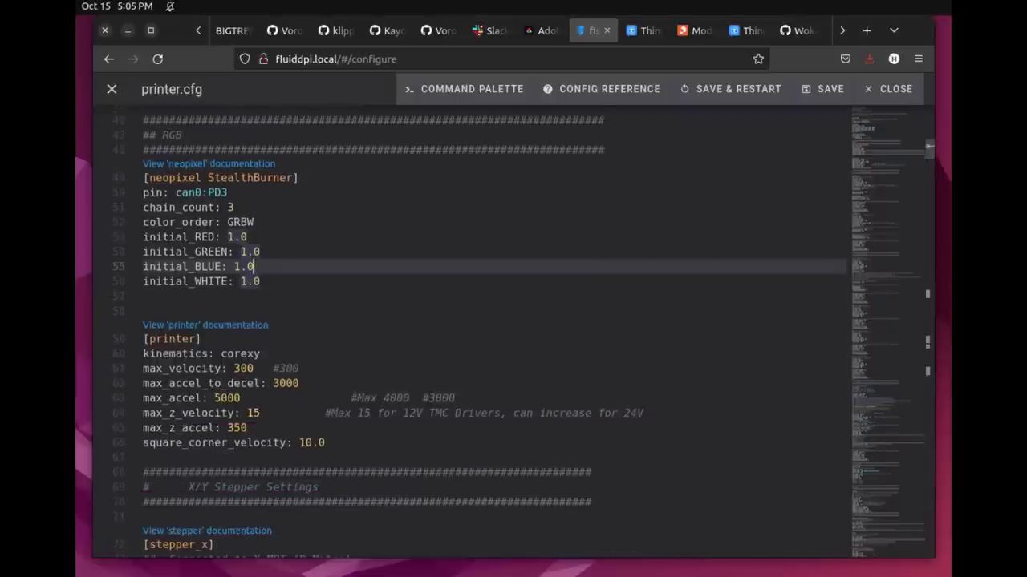
{"action": "scroll", "coordinate": [481, 337], "scroll_direction": "down", "scroll_amount": 3}
{"action": "scroll", "coordinate": [481, 336], "scroll_direction": "down", "scroll_amount": 15}
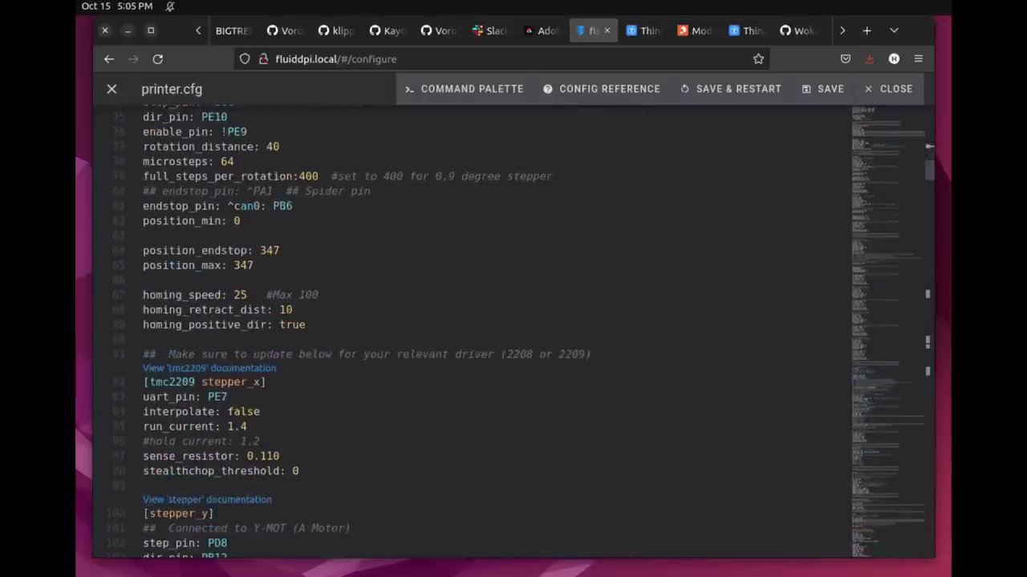
{"action": "scroll", "coordinate": [482, 337], "scroll_direction": "down", "scroll_amount": 10}
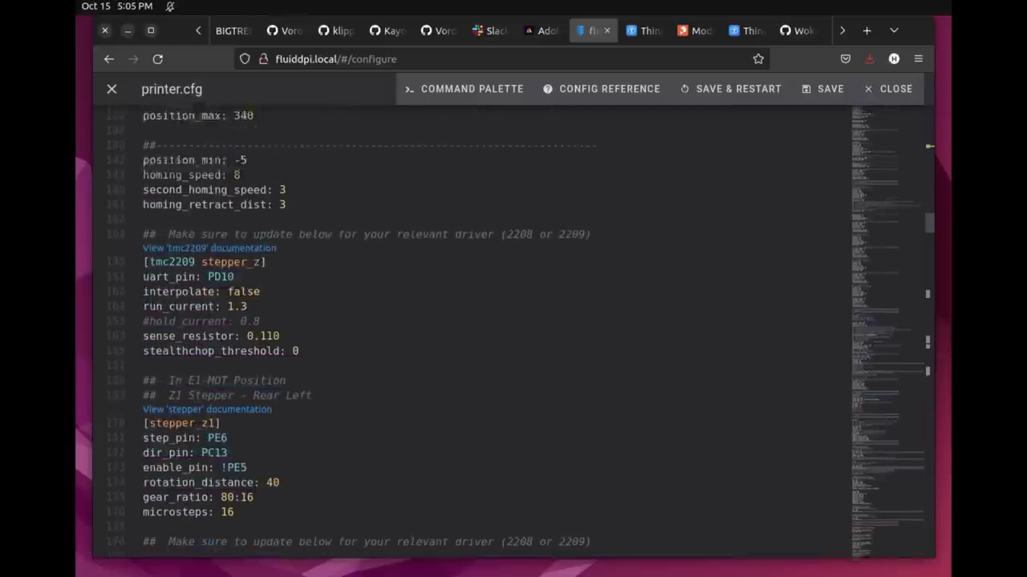
{"action": "scroll", "coordinate": [481, 337], "scroll_direction": "down", "scroll_amount": 8}
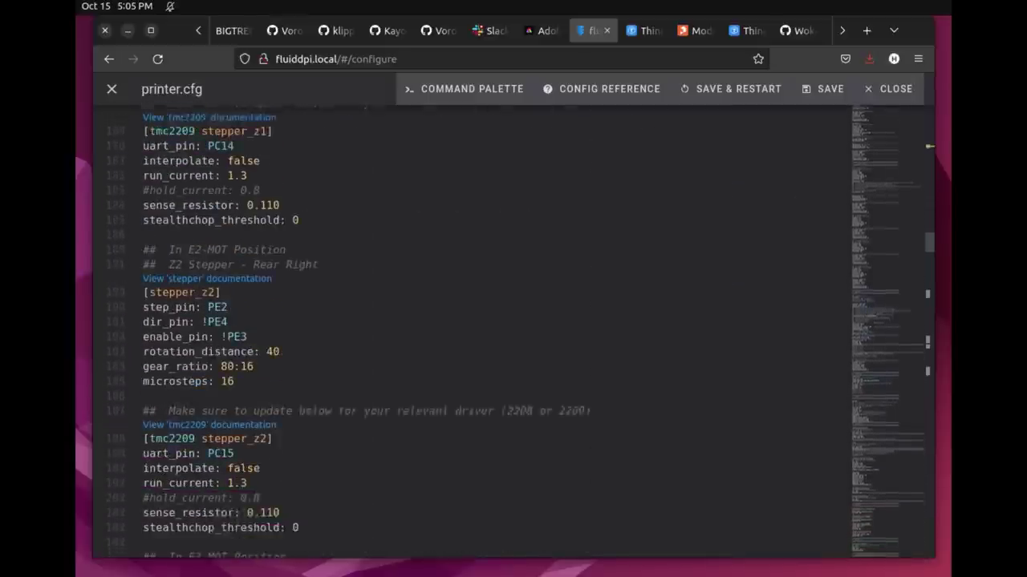
{"action": "scroll", "coordinate": [481, 336], "scroll_direction": "down", "scroll_amount": 8}
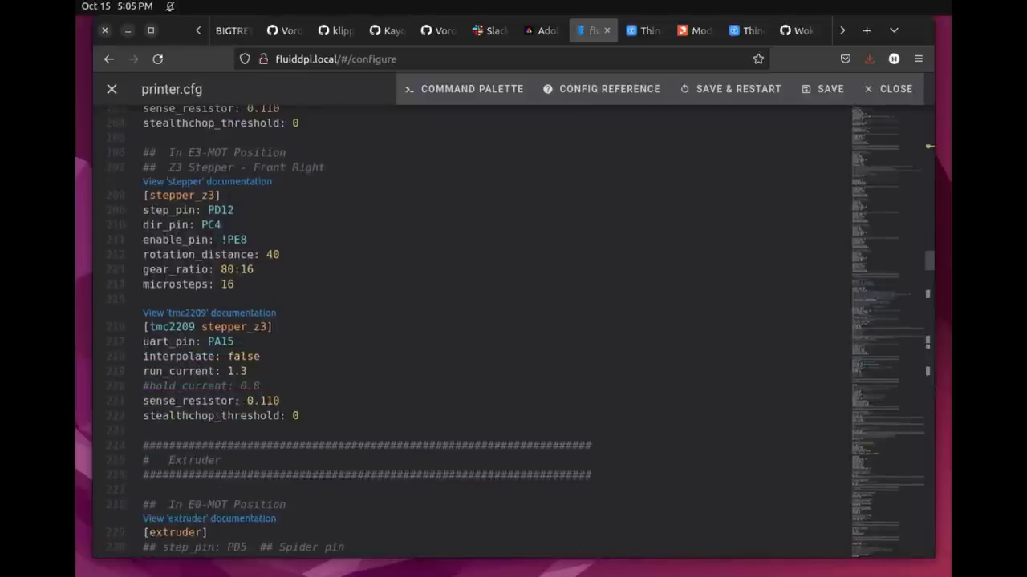
{"action": "scroll", "coordinate": [481, 337], "scroll_direction": "down", "scroll_amount": 4}
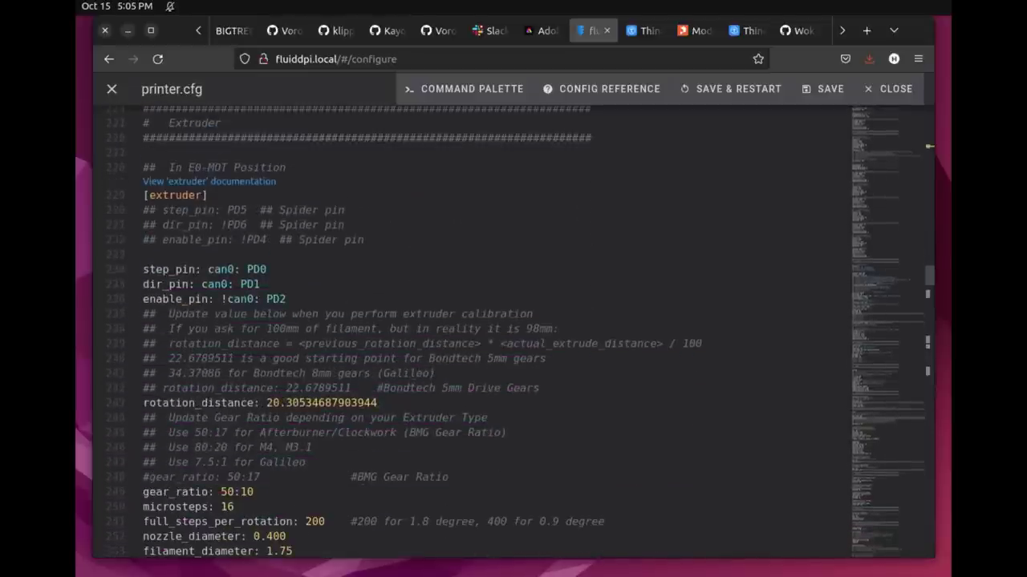
{"action": "left_click", "coordinate": [145, 195]}
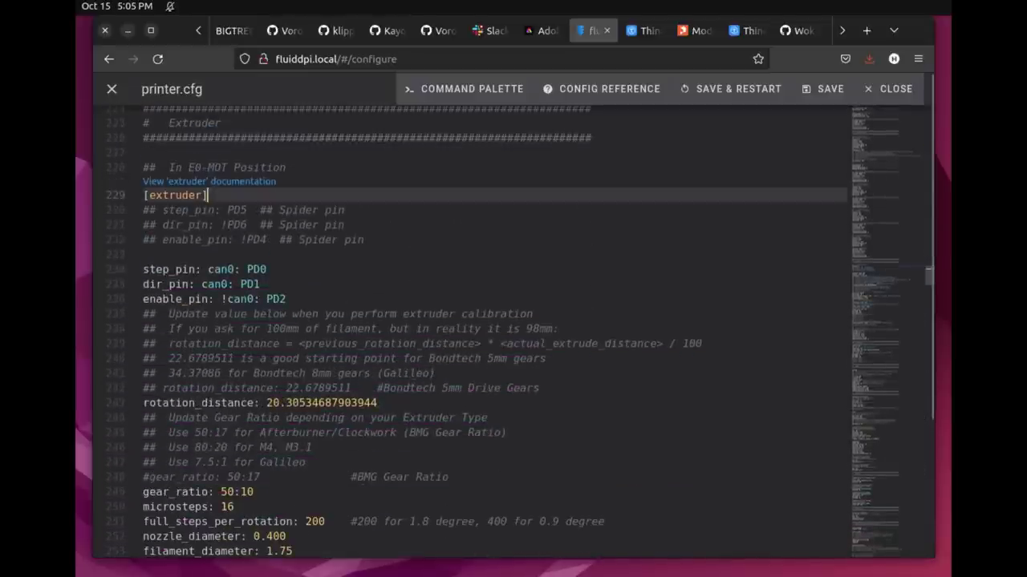
{"action": "double_click", "coordinate": [353, 239]}
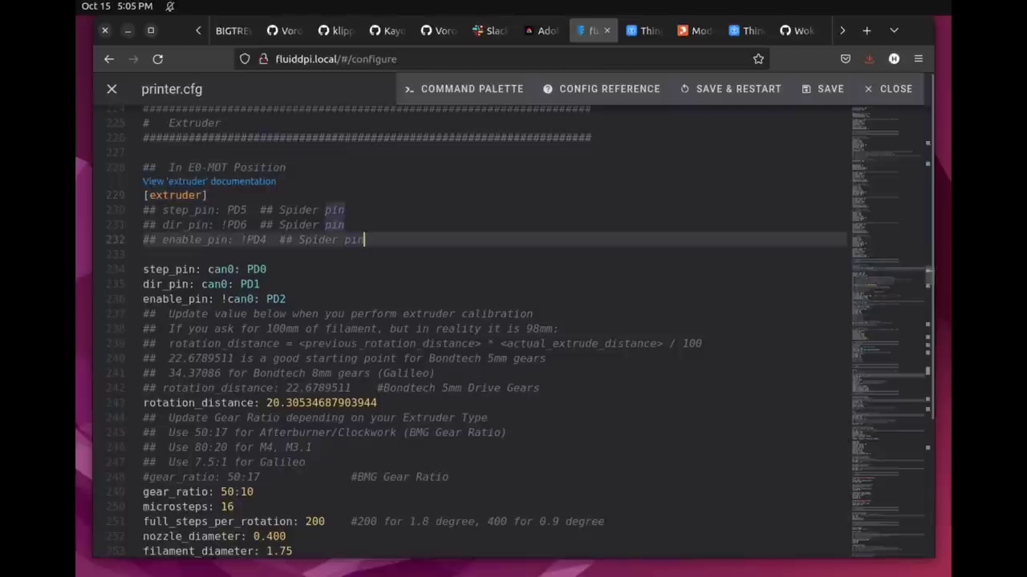
{"action": "left_click_drag", "start_coordinate": [363, 240], "coordinate": [145, 210]}
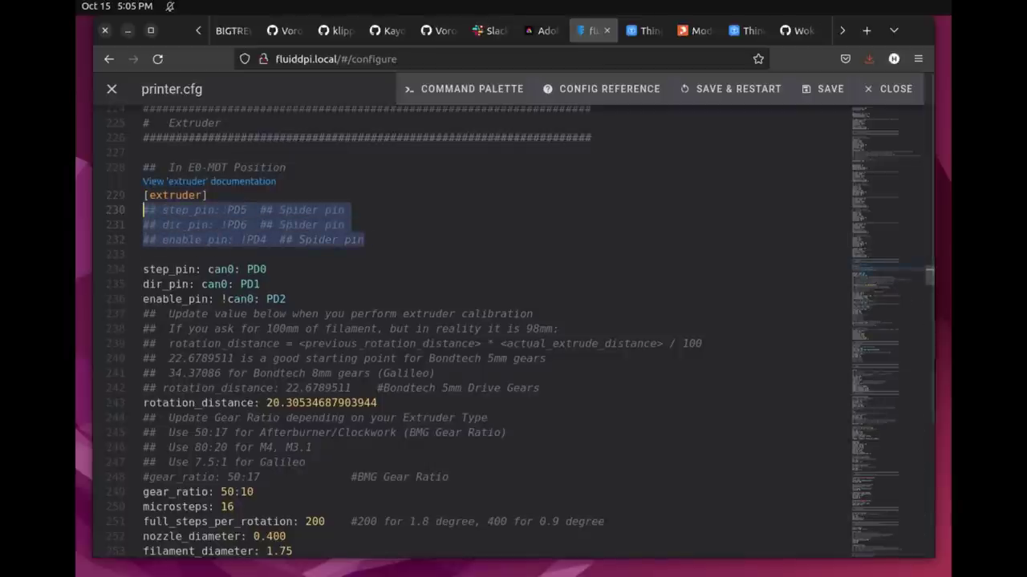
{"action": "left_click", "coordinate": [267, 269]}
{"action": "left_click_drag", "start_coordinate": [285, 299], "coordinate": [143, 269]}
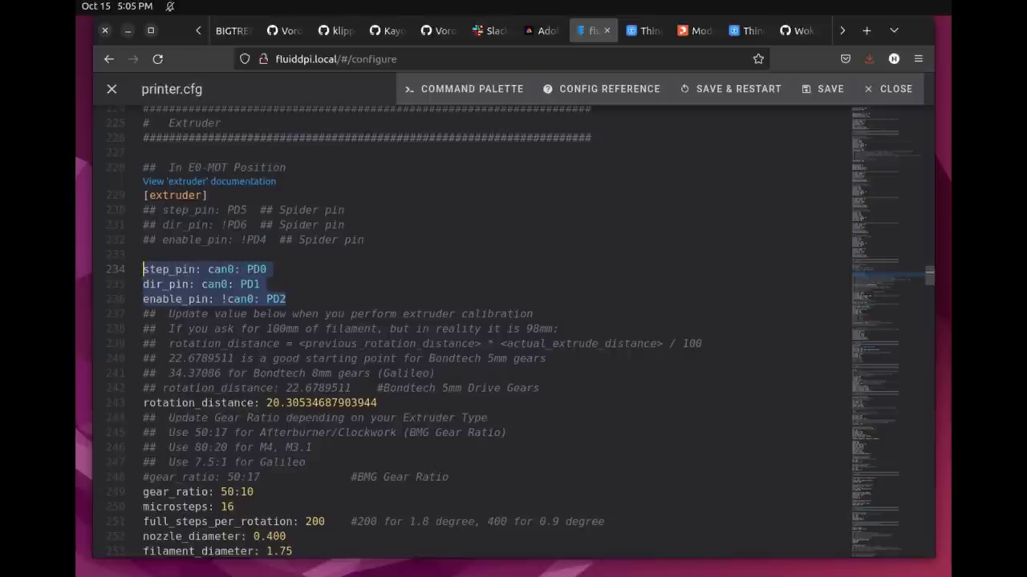
{"action": "left_click", "coordinate": [260, 284]}
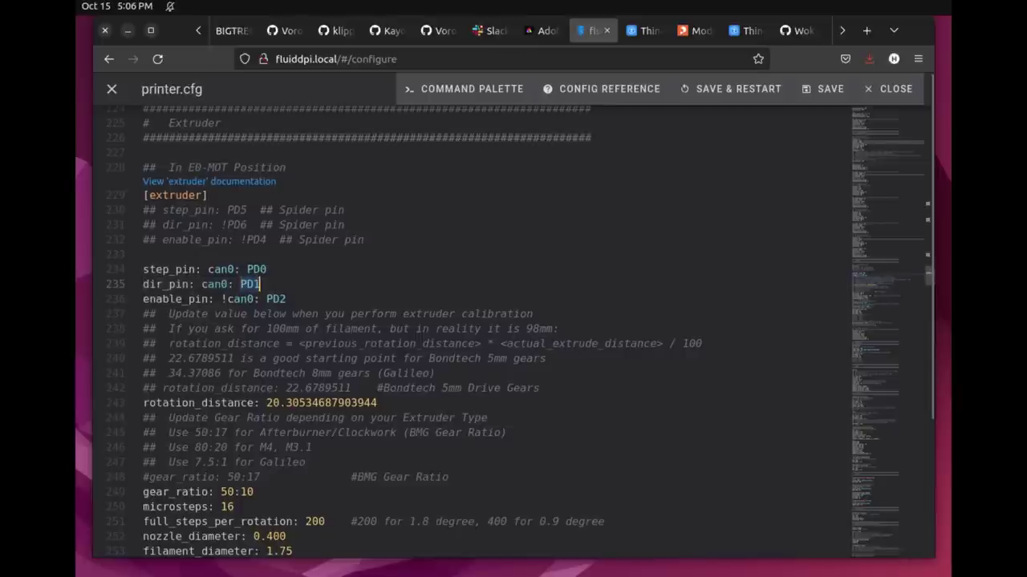
{"action": "left_click", "coordinate": [241, 224]}
{"action": "left_click", "coordinate": [260, 284]}
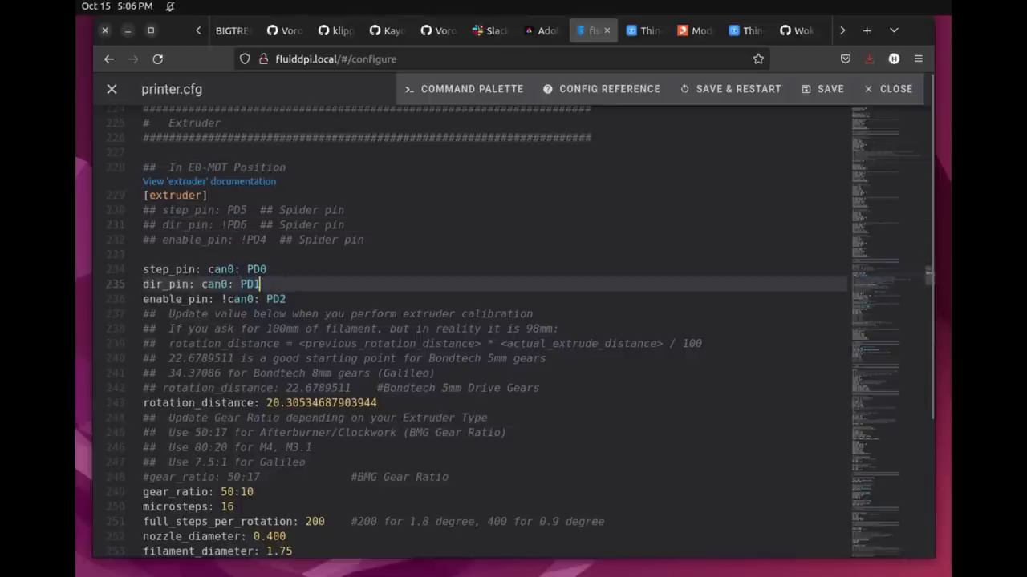
{"action": "left_click", "coordinate": [215, 284]}
{"action": "double_click", "coordinate": [215, 284]}
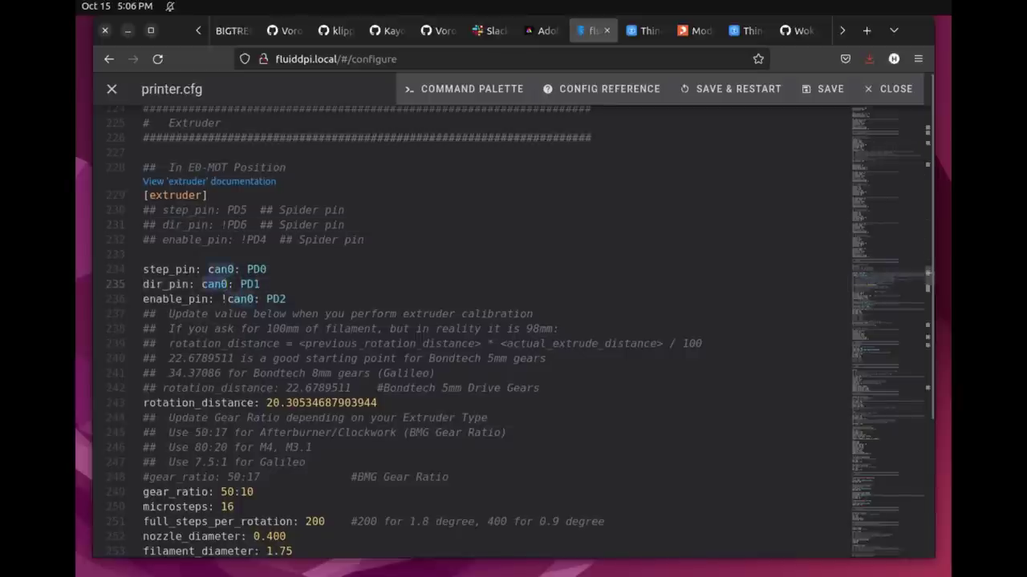
{"action": "left_click", "coordinate": [260, 284]}
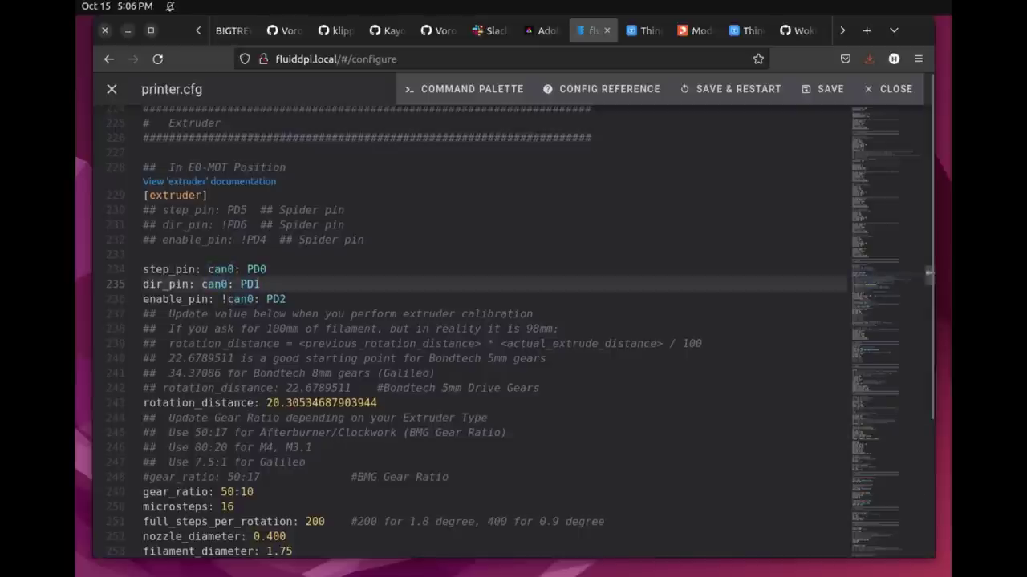
{"action": "scroll", "coordinate": [495, 330], "scroll_direction": "down", "scroll_amount": 6}
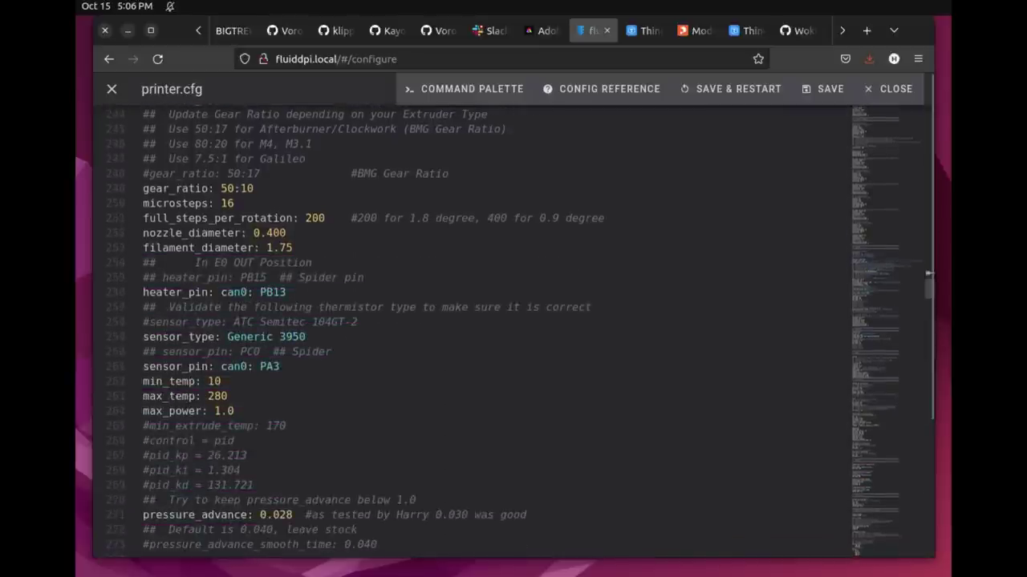
{"action": "left_click", "coordinate": [287, 291]}
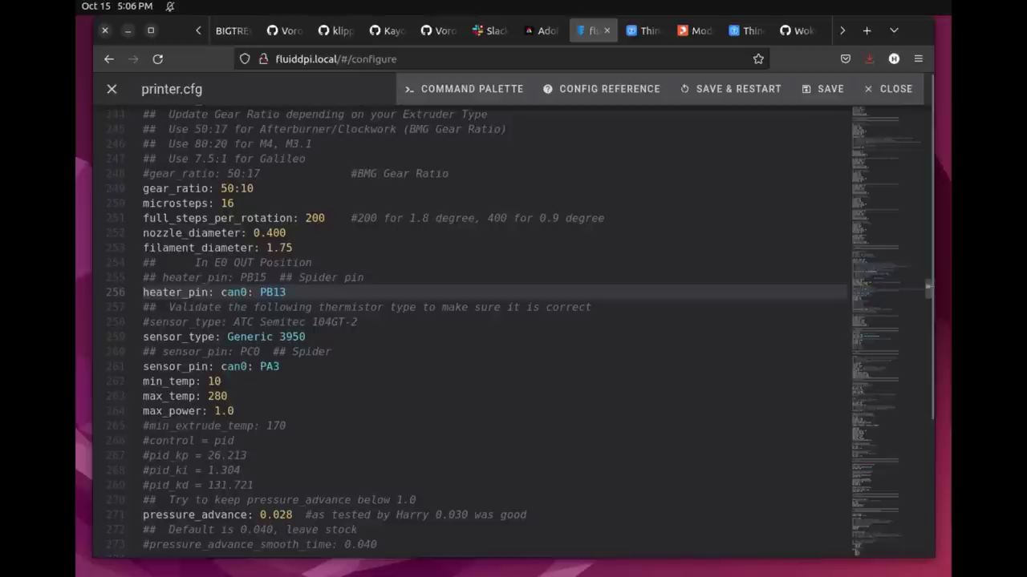
{"action": "left_click", "coordinate": [280, 366]}
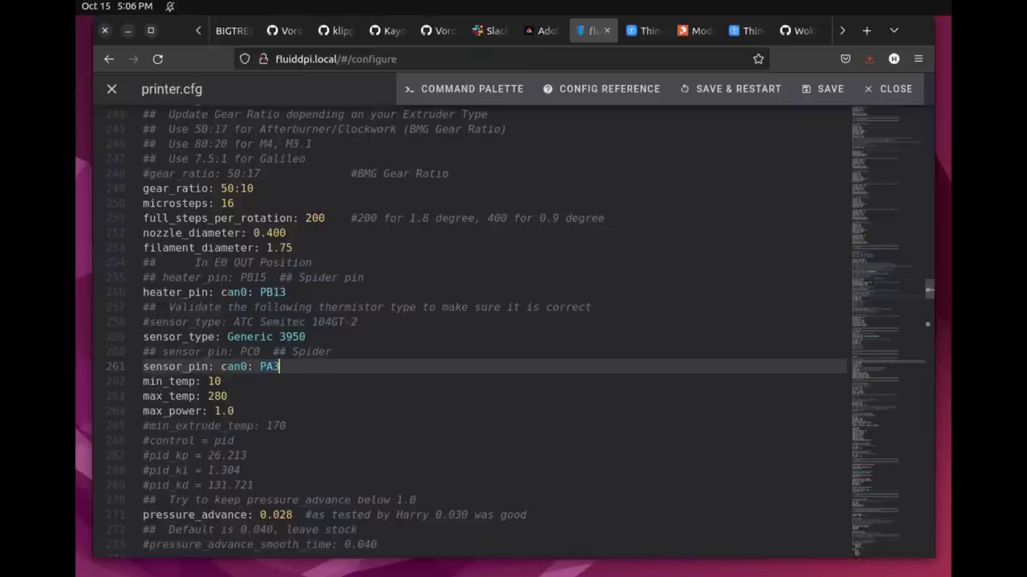
{"action": "left_click", "coordinate": [331, 351]}
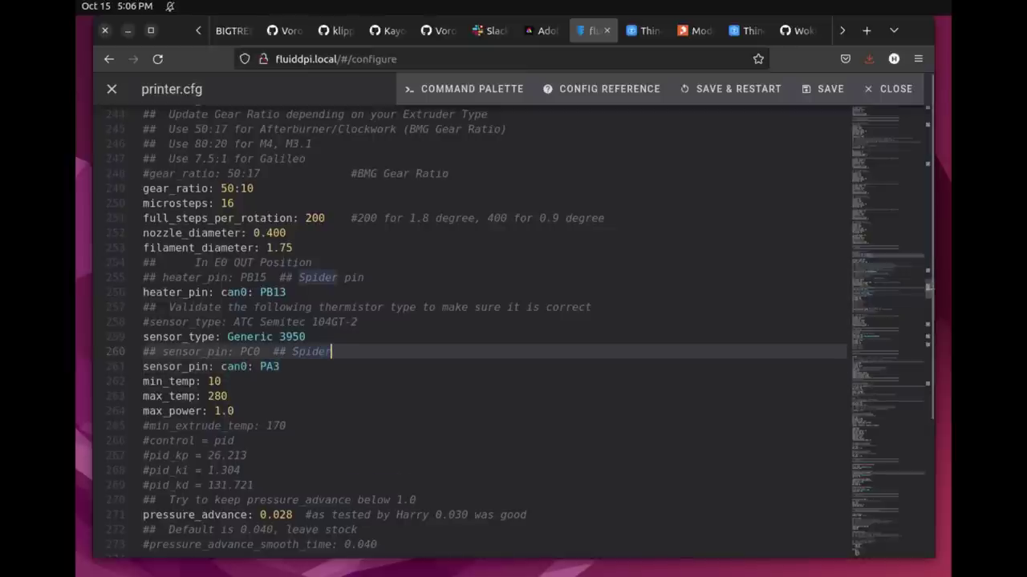
{"action": "left_click", "coordinate": [364, 277]}
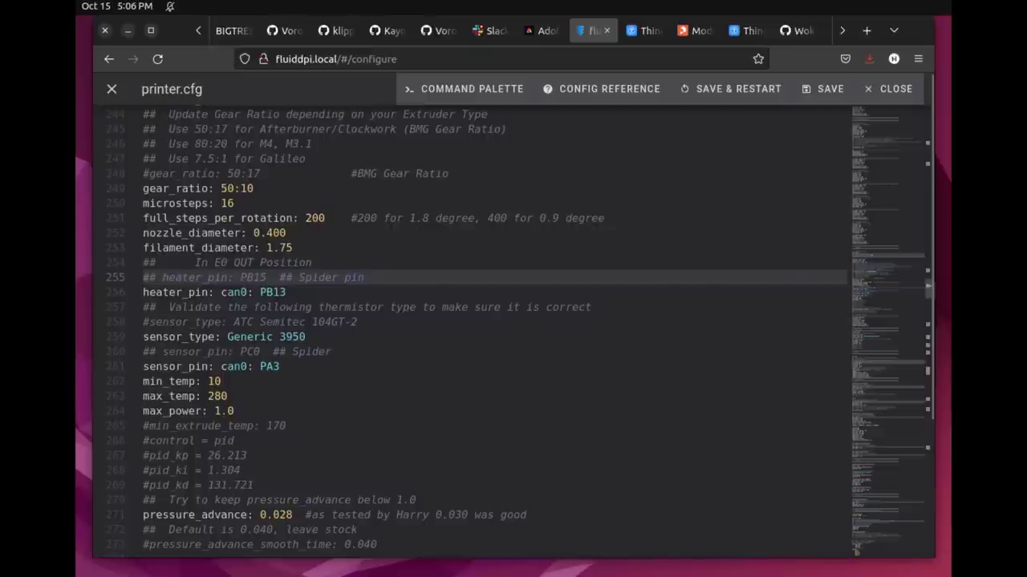
- Scroll past [heater_bed] and mark the [probe] pin line reading can0:PB9
{"action": "scroll", "coordinate": [494, 321], "scroll_direction": "down", "scroll_amount": 2}
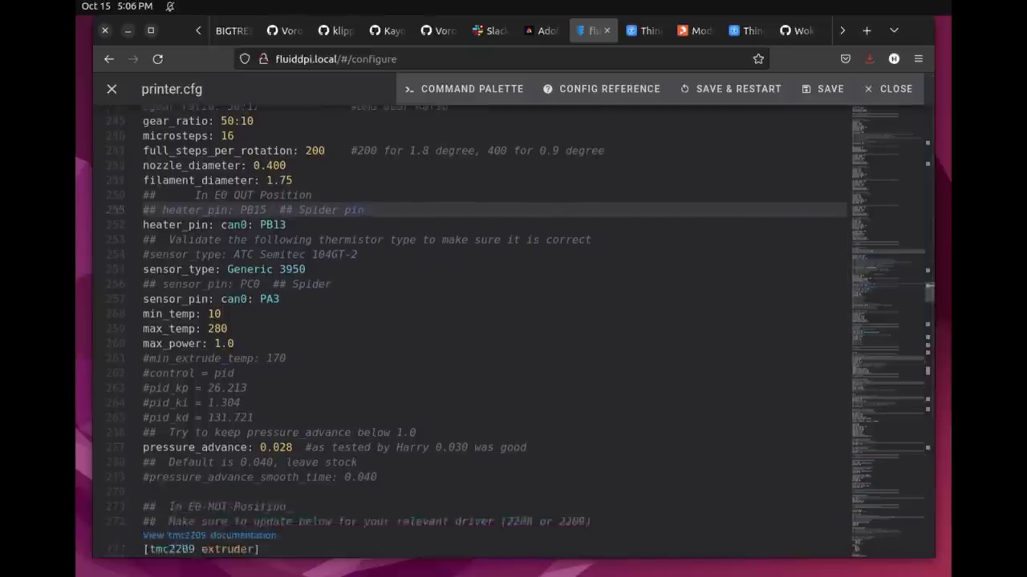
{"action": "scroll", "coordinate": [494, 320], "scroll_direction": "down", "scroll_amount": 4}
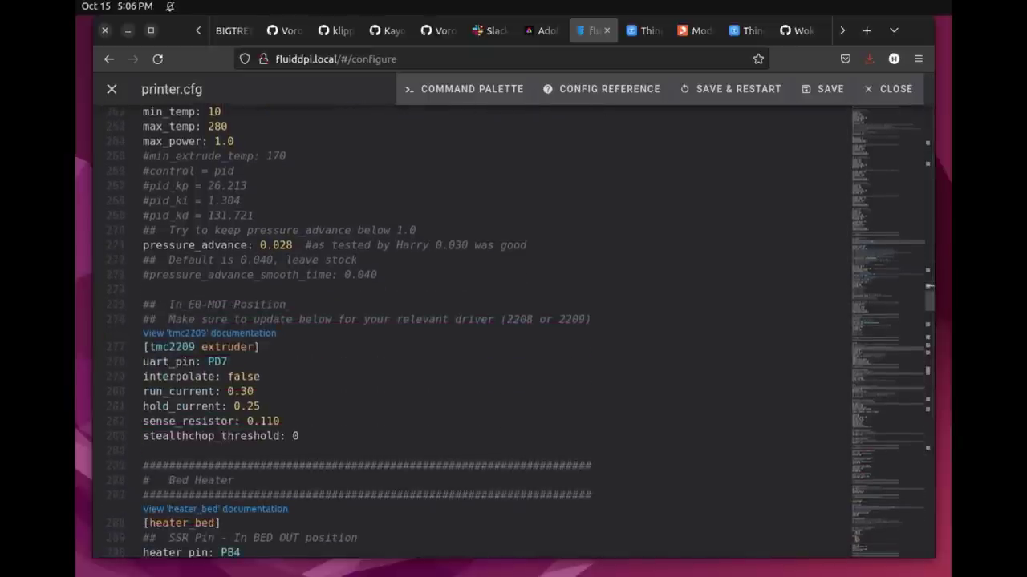
{"action": "scroll", "coordinate": [494, 320], "scroll_direction": "down", "scroll_amount": 9}
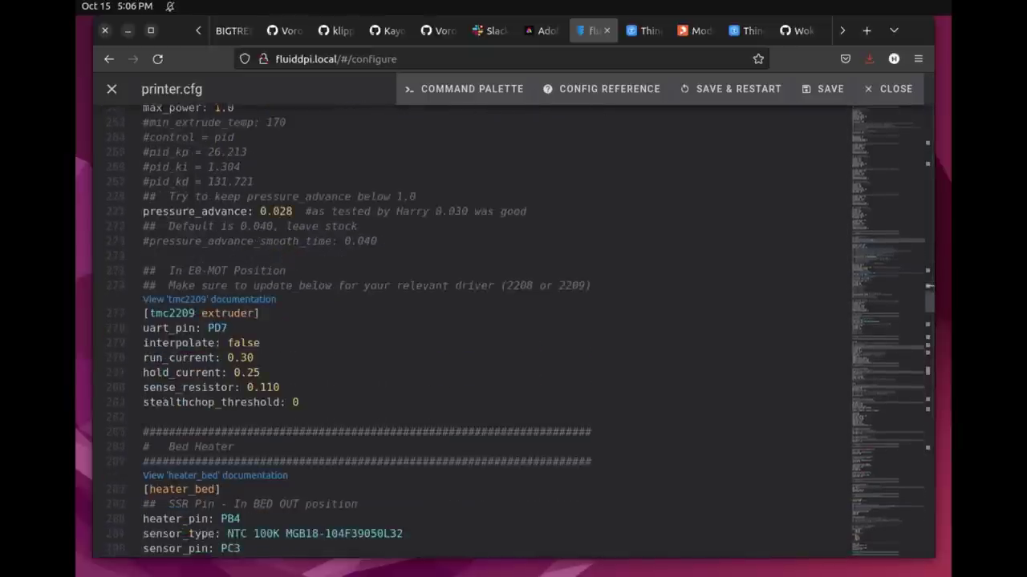
{"action": "scroll", "coordinate": [515, 332], "scroll_direction": "down", "scroll_amount": 8}
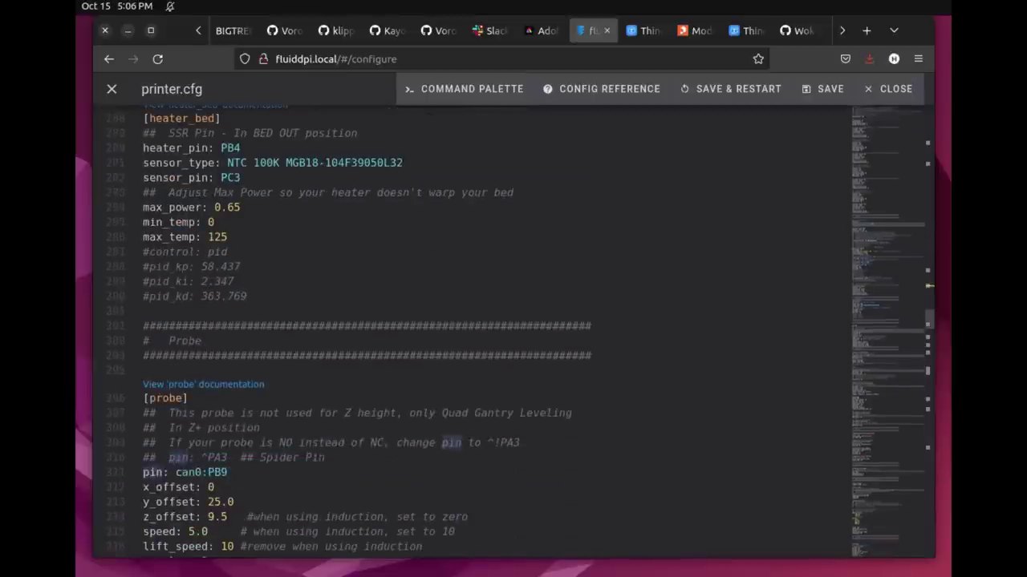
{"action": "scroll", "coordinate": [515, 333], "scroll_direction": "down", "scroll_amount": 1}
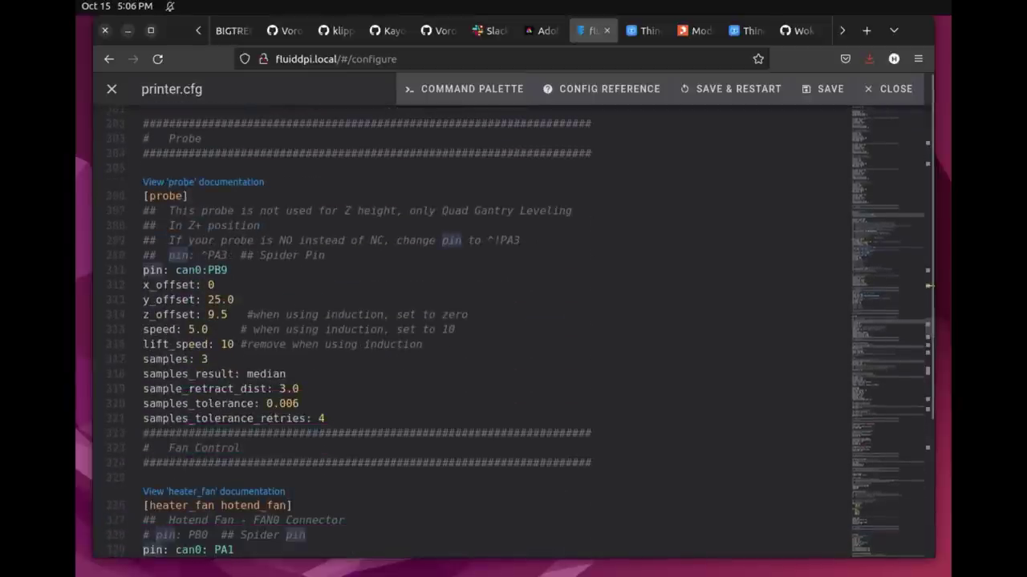
{"action": "left_click", "coordinate": [227, 271]}
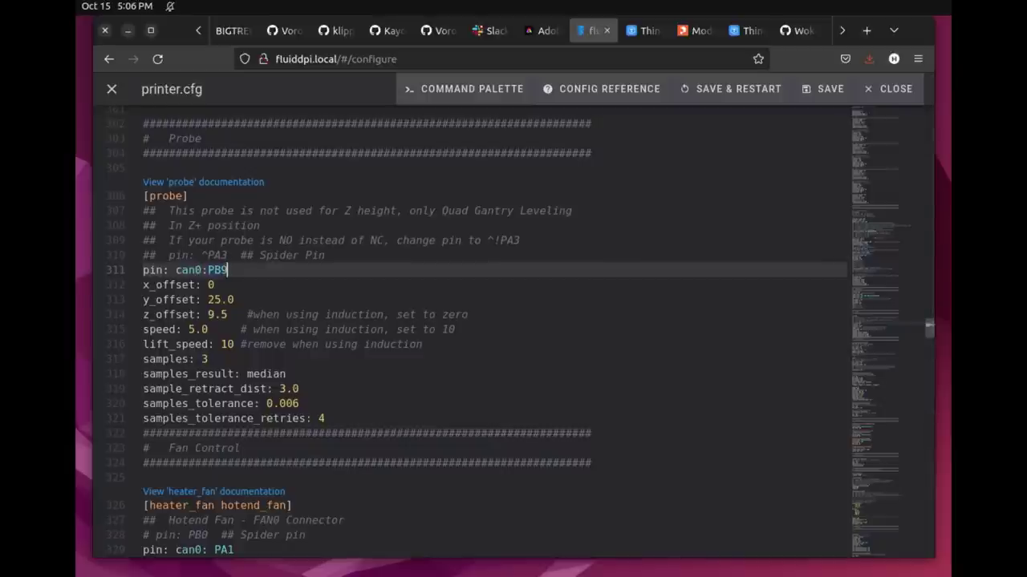
{"action": "scroll", "coordinate": [494, 329], "scroll_direction": "down", "scroll_amount": 5}
{"action": "scroll", "coordinate": [495, 329], "scroll_direction": "down", "scroll_amount": 1}
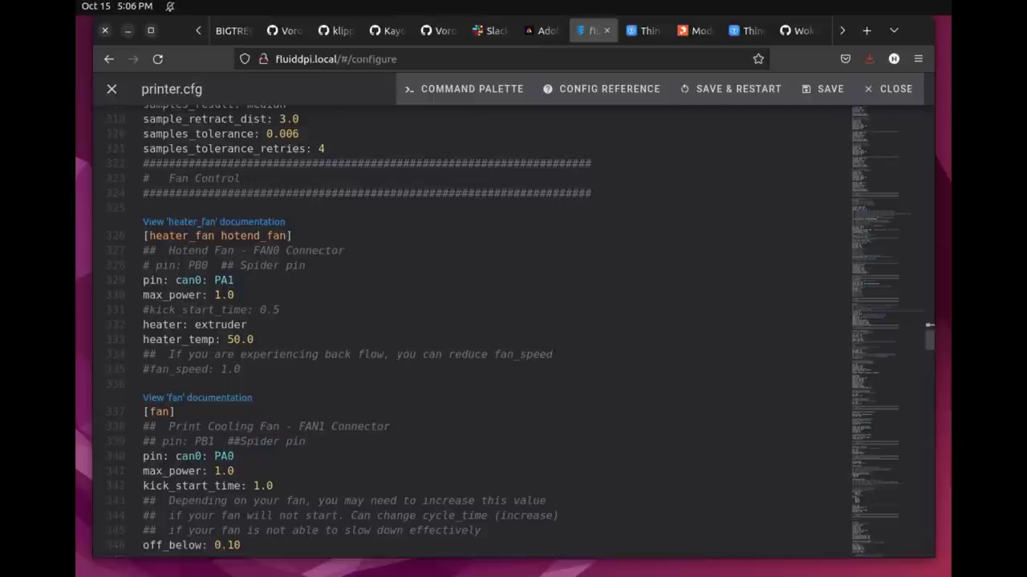
{"action": "left_click", "coordinate": [234, 280]}
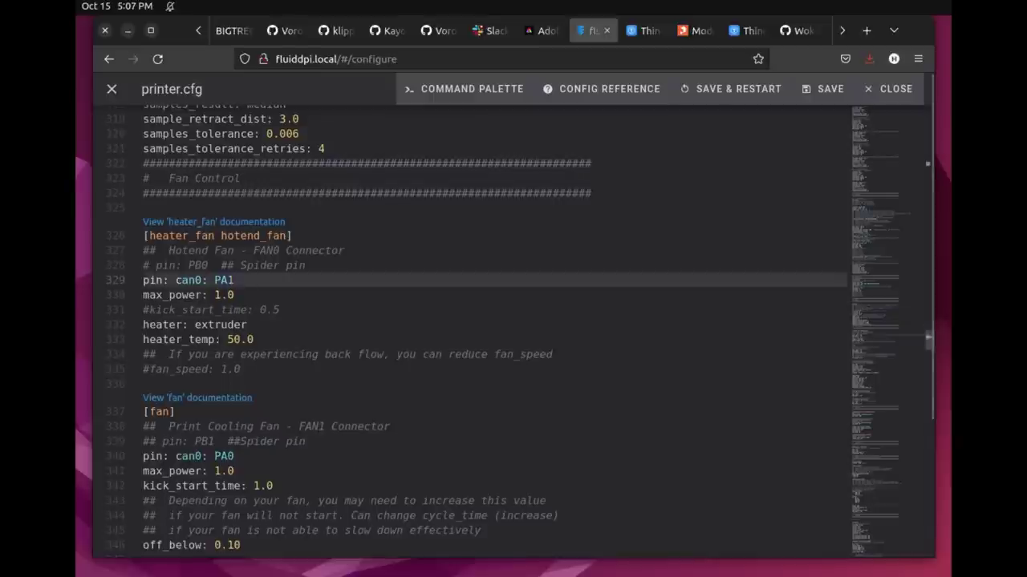
{"action": "left_click", "coordinate": [306, 266]}
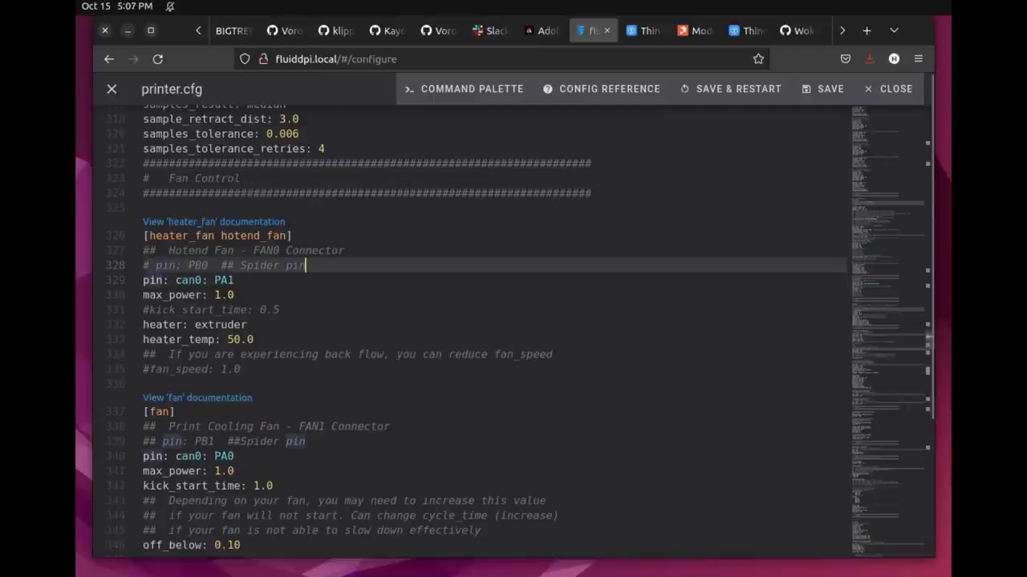
{"action": "left_click", "coordinate": [234, 280]}
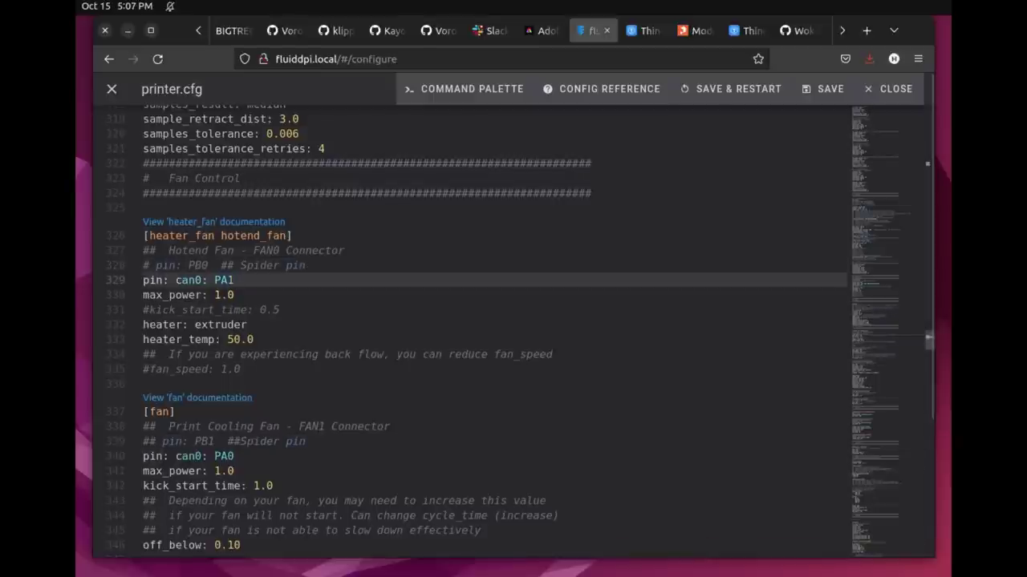
{"action": "scroll", "coordinate": [481, 329], "scroll_direction": "down", "scroll_amount": 3}
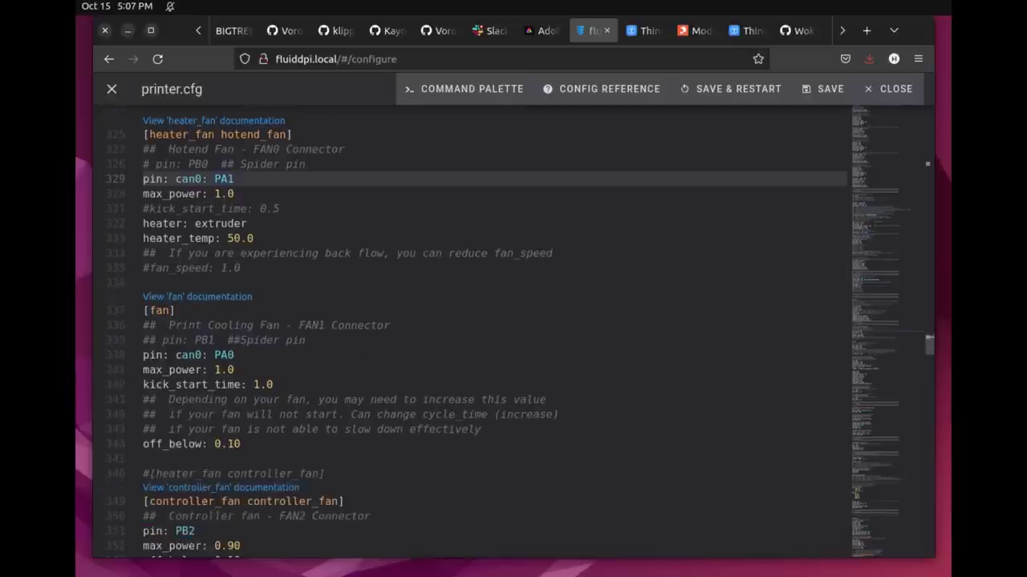
{"action": "left_click", "coordinate": [235, 354]}
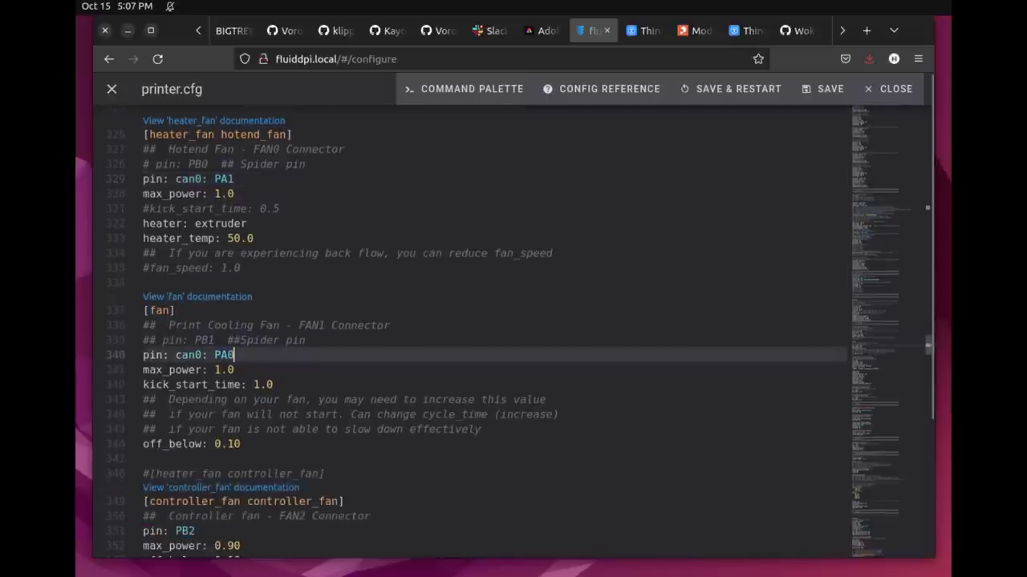
{"action": "left_click", "coordinate": [306, 340]}
{"action": "left_click", "coordinate": [234, 355]}
{"action": "scroll", "coordinate": [481, 333], "scroll_direction": "down", "scroll_amount": 4}
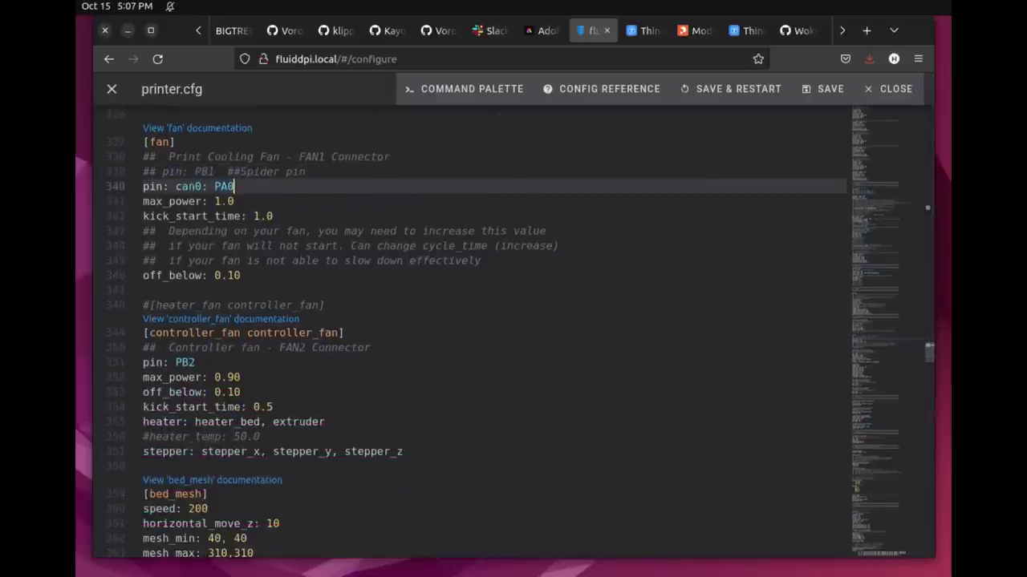
{"action": "scroll", "coordinate": [481, 332], "scroll_direction": "down", "scroll_amount": 5}
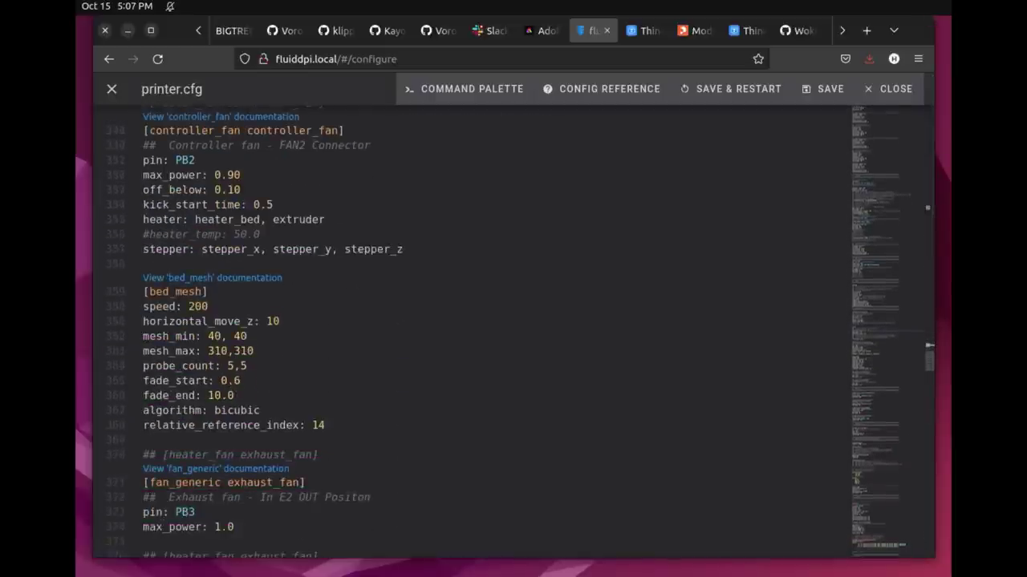
{"action": "scroll", "coordinate": [481, 333], "scroll_direction": "down", "scroll_amount": 5}
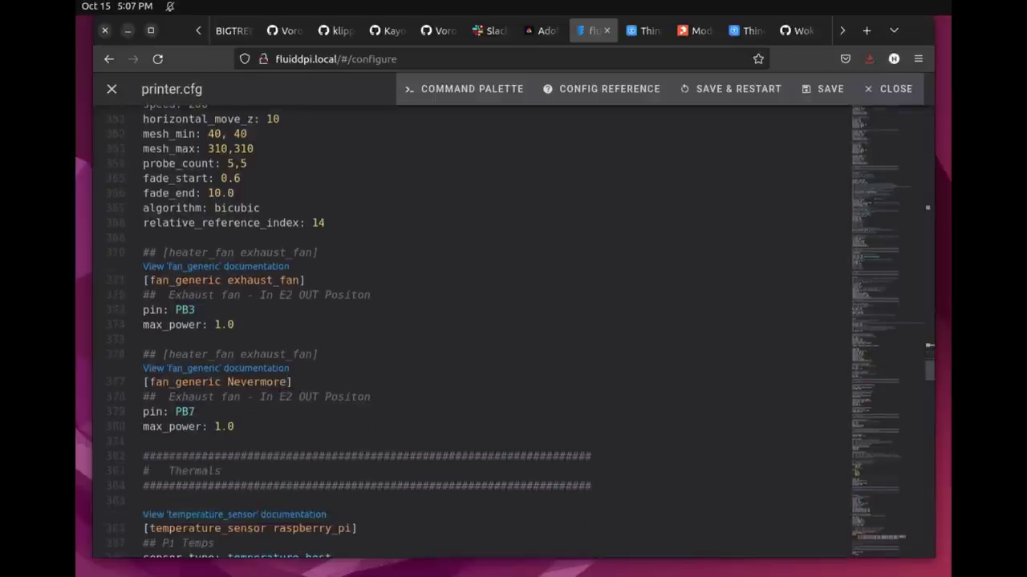
{"action": "scroll", "coordinate": [481, 333], "scroll_direction": "down", "scroll_amount": 12}
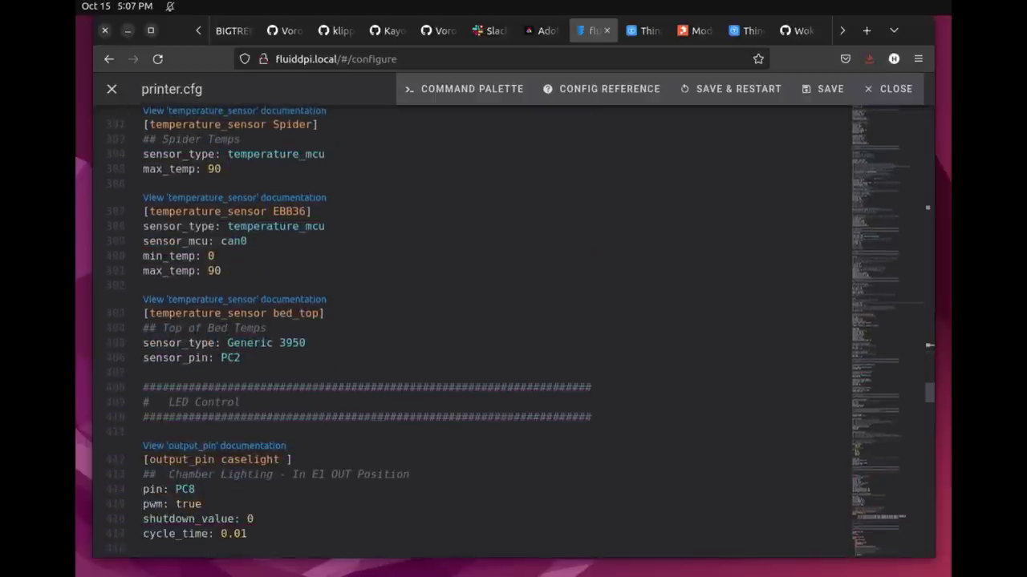
{"action": "scroll", "coordinate": [482, 332], "scroll_direction": "up", "scroll_amount": 2}
{"action": "scroll", "coordinate": [481, 333], "scroll_direction": "up", "scroll_amount": 4}
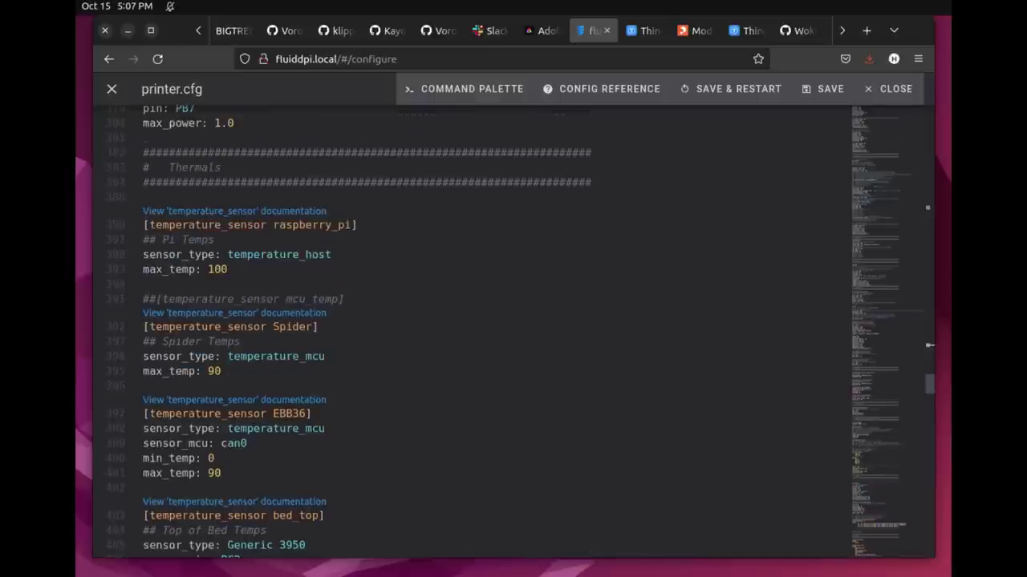
{"action": "scroll", "coordinate": [506, 332], "scroll_direction": "down", "scroll_amount": 1}
{"action": "scroll", "coordinate": [349, 334], "scroll_direction": "down", "scroll_amount": 1}
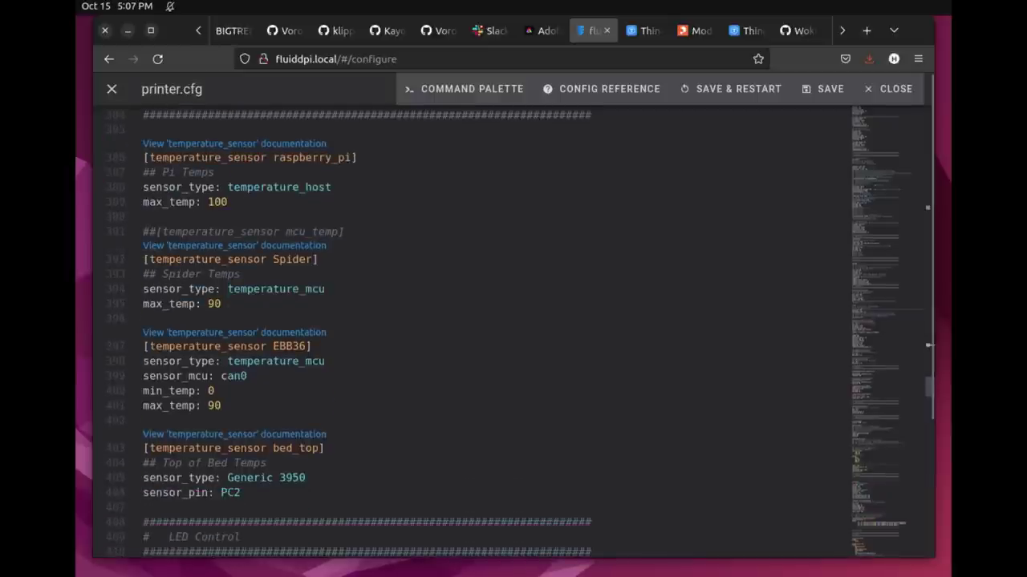
{"action": "left_click_drag", "start_coordinate": [221, 406], "coordinate": [144, 345]}
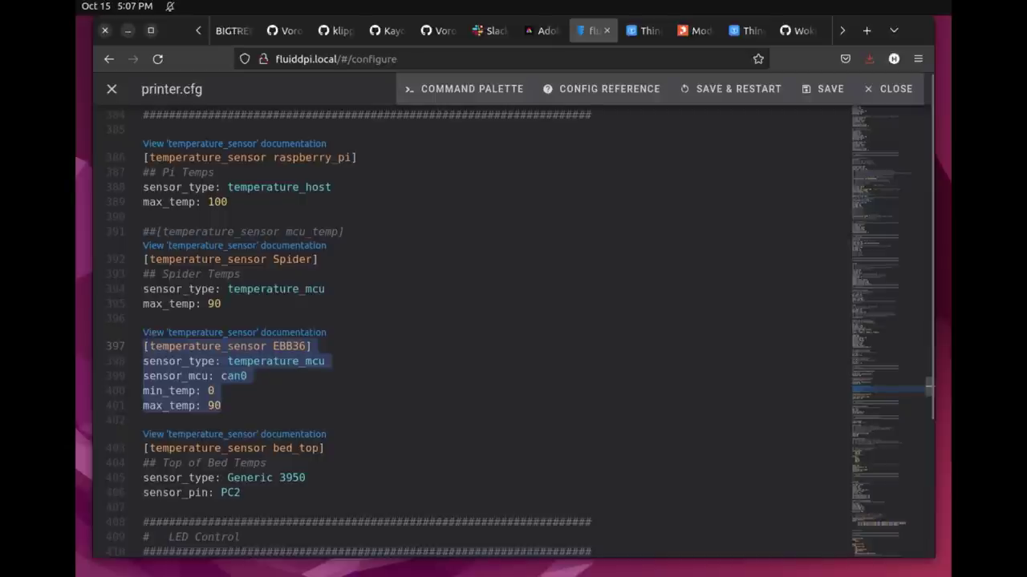
{"action": "left_click", "coordinate": [222, 405]}
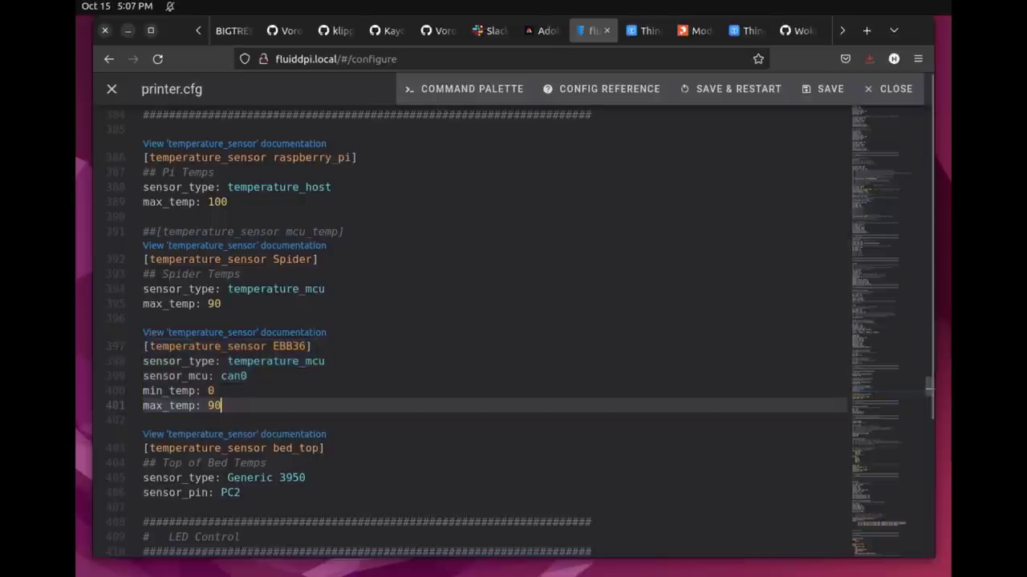
{"action": "scroll", "coordinate": [481, 329], "scroll_direction": "down", "scroll_amount": 4}
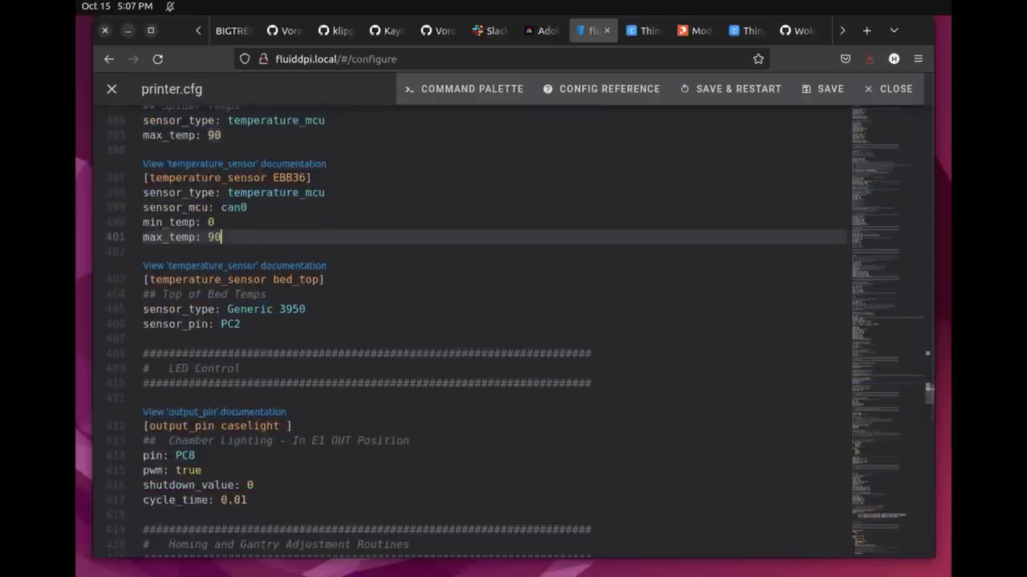
{"action": "scroll", "coordinate": [481, 329], "scroll_direction": "down", "scroll_amount": 5}
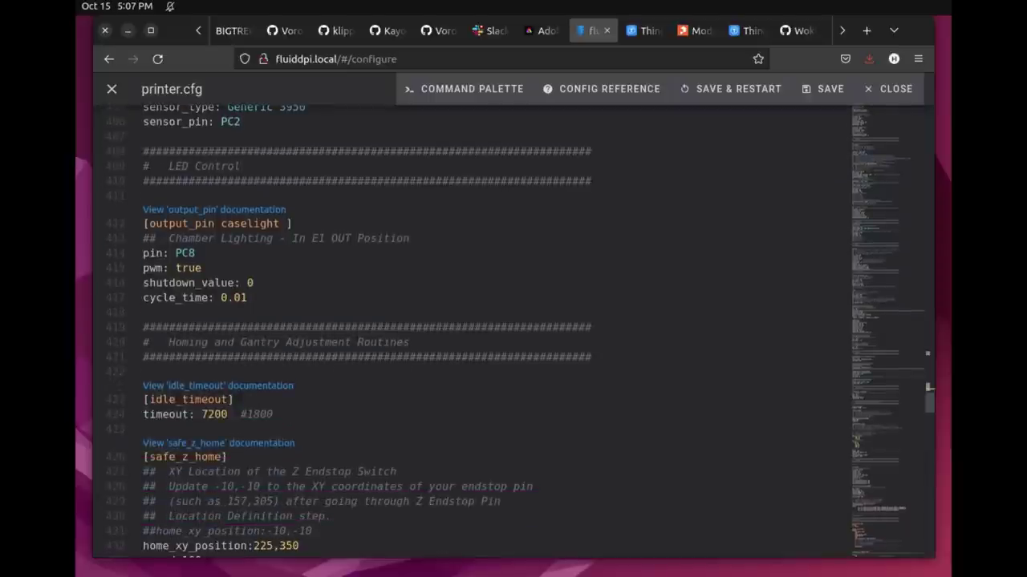
{"action": "scroll", "coordinate": [513, 331], "scroll_direction": "down", "scroll_amount": 4}
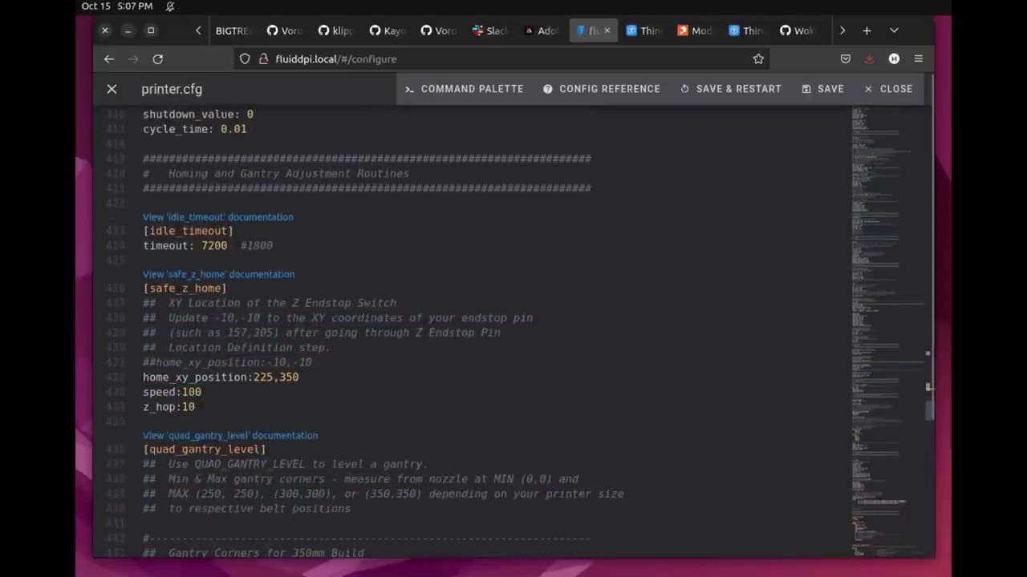
{"action": "left_click", "coordinate": [300, 377]}
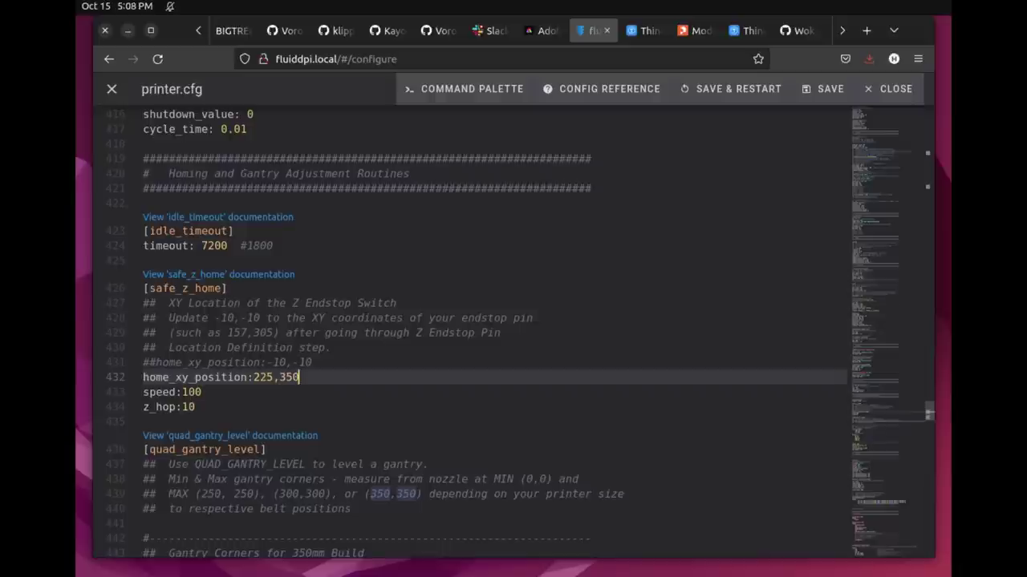
- Review the remaining printer.cfg sections down to SAVE_CONFIG, then close the editor with Esc
{"action": "scroll", "coordinate": [481, 329], "scroll_direction": "down", "scroll_amount": 2}
{"action": "scroll", "coordinate": [481, 329], "scroll_direction": "down", "scroll_amount": 8}
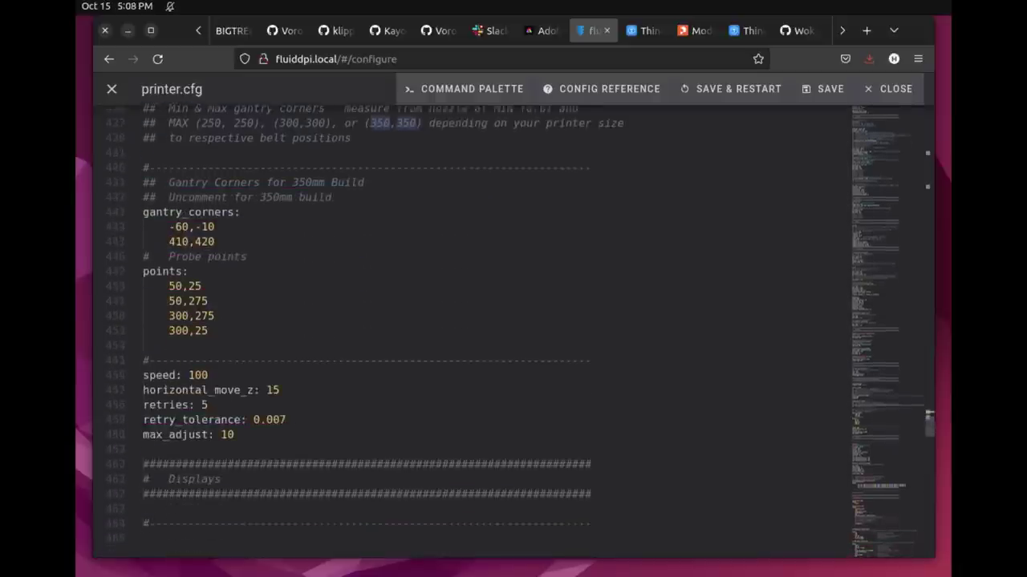
{"action": "scroll", "coordinate": [481, 329], "scroll_direction": "down", "scroll_amount": 4}
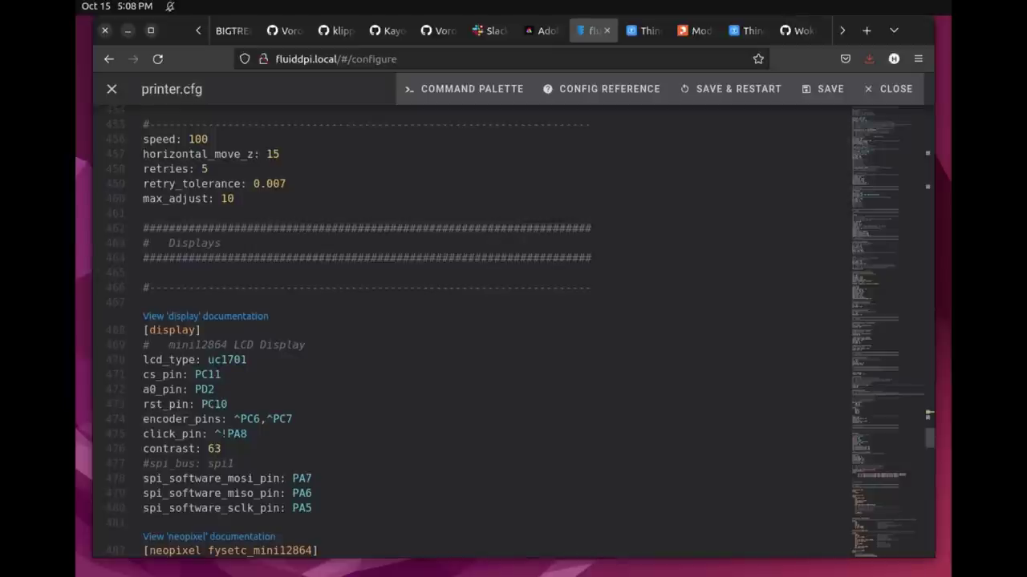
{"action": "scroll", "coordinate": [481, 329], "scroll_direction": "down", "scroll_amount": 5}
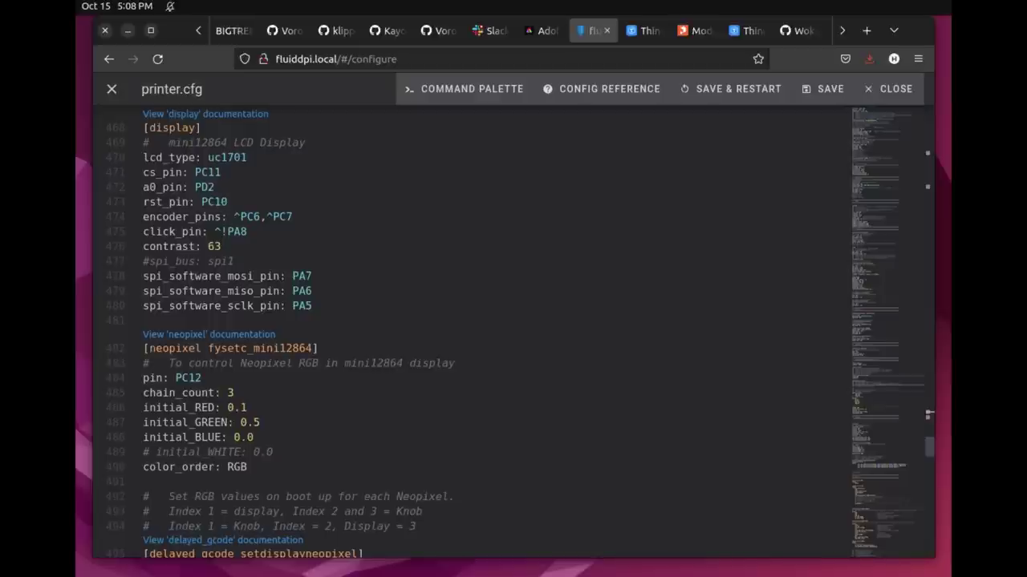
{"action": "scroll", "coordinate": [481, 329], "scroll_direction": "down", "scroll_amount": 5}
{"action": "scroll", "coordinate": [481, 329], "scroll_direction": "down", "scroll_amount": 5}
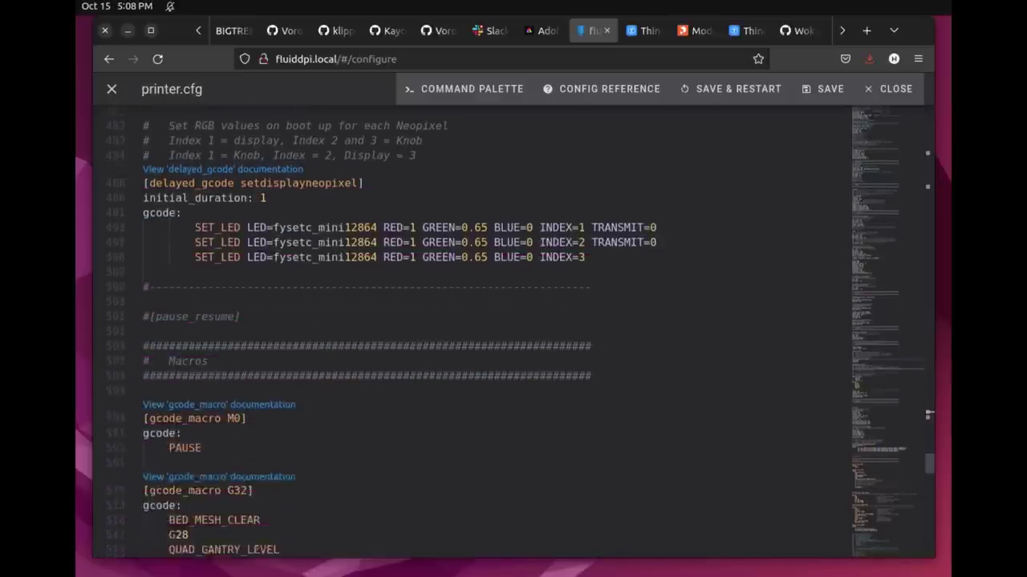
{"action": "scroll", "coordinate": [481, 329], "scroll_direction": "down", "scroll_amount": 7}
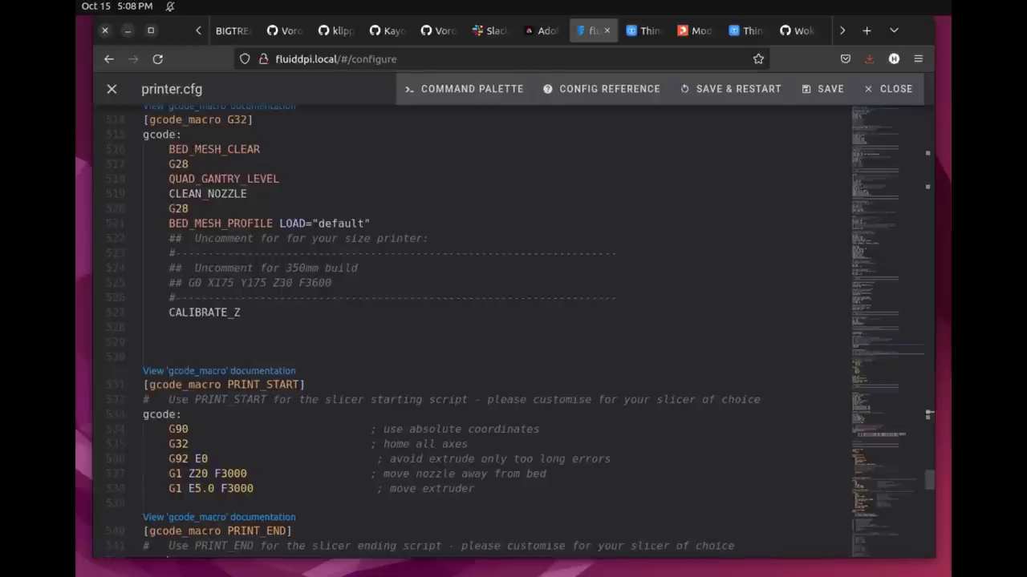
{"action": "scroll", "coordinate": [928, 415], "scroll_direction": "down", "scroll_amount": 4}
{"action": "scroll", "coordinate": [928, 415], "scroll_direction": "down", "scroll_amount": 10}
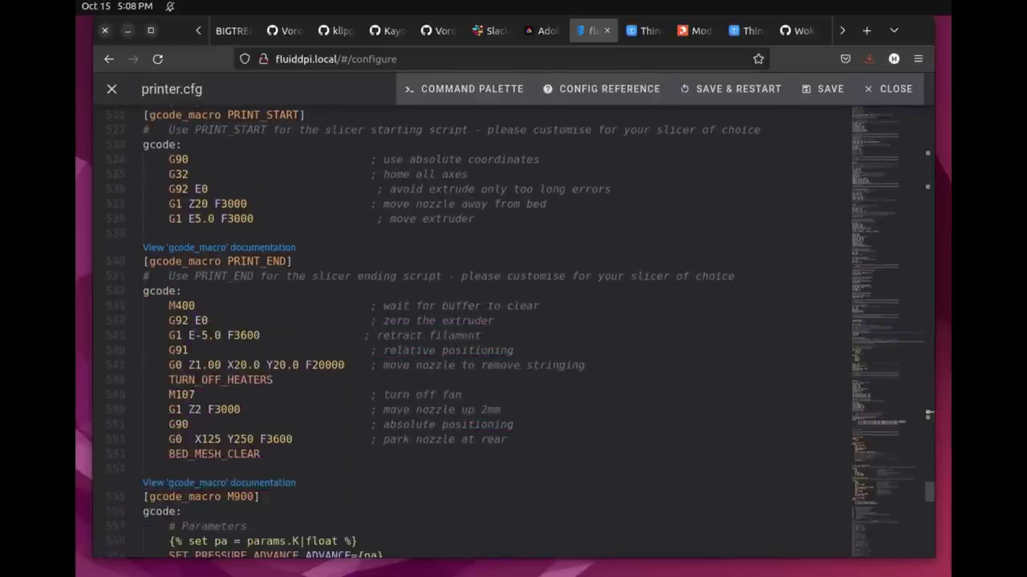
{"action": "scroll", "coordinate": [928, 415], "scroll_direction": "down", "scroll_amount": 8}
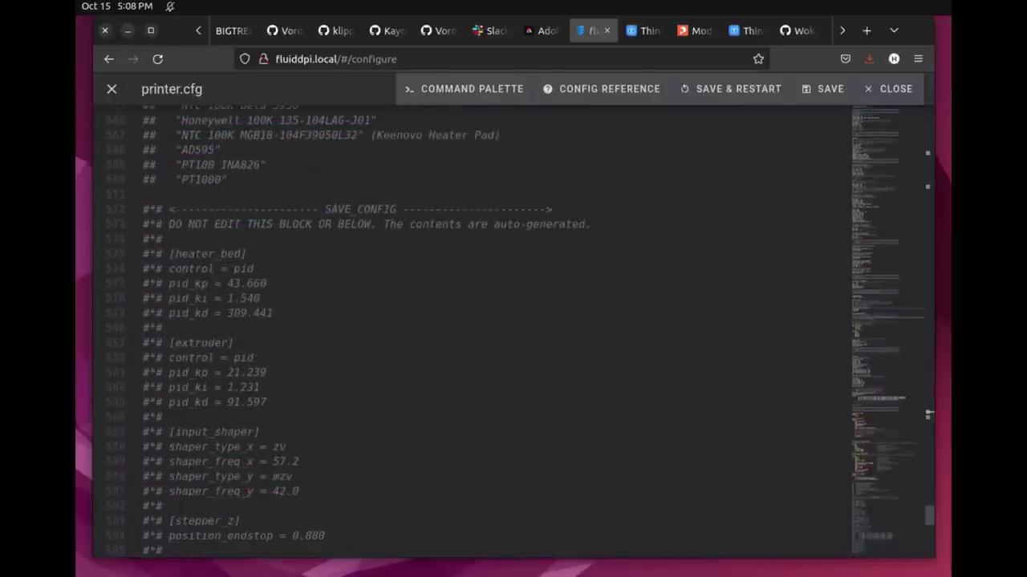
{"action": "scroll", "coordinate": [928, 415], "scroll_direction": "up", "scroll_amount": 20}
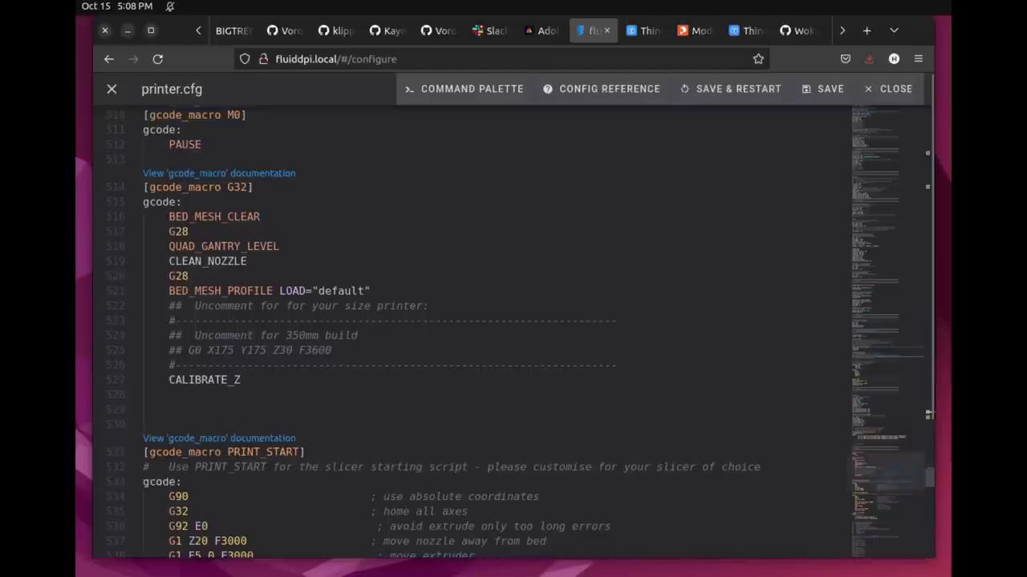
{"action": "key", "text": "Escape"}
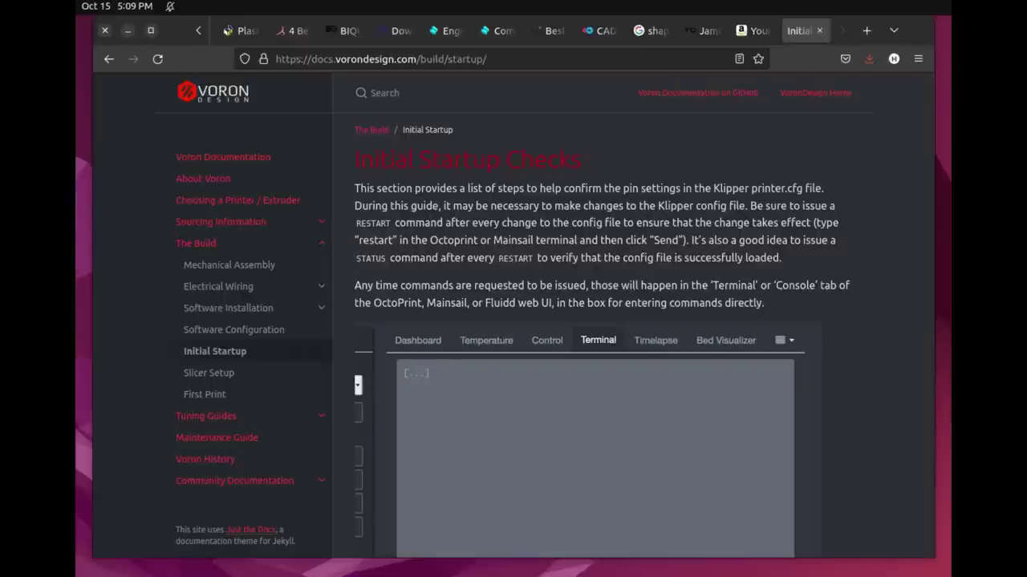
- Read past Verify Temperature, Endstop Check, XY Homing and PID Tune down to Bed Leveling
{"action": "scroll", "coordinate": [602, 321], "scroll_direction": "down", "scroll_amount": 10}
{"action": "scroll", "coordinate": [602, 321], "scroll_direction": "up", "scroll_amount": 3}
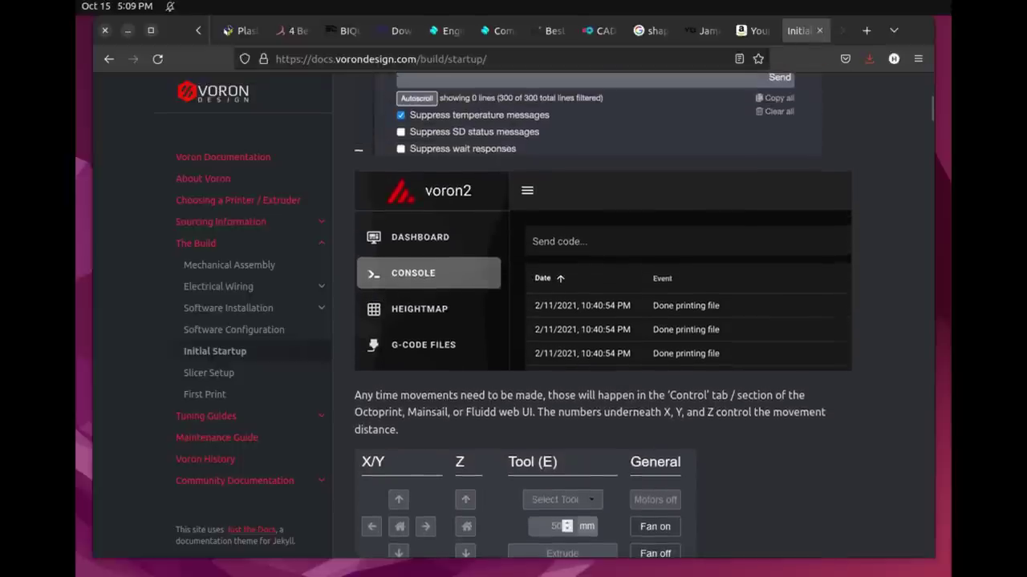
{"action": "scroll", "coordinate": [377, 300], "scroll_direction": "down", "scroll_amount": 9}
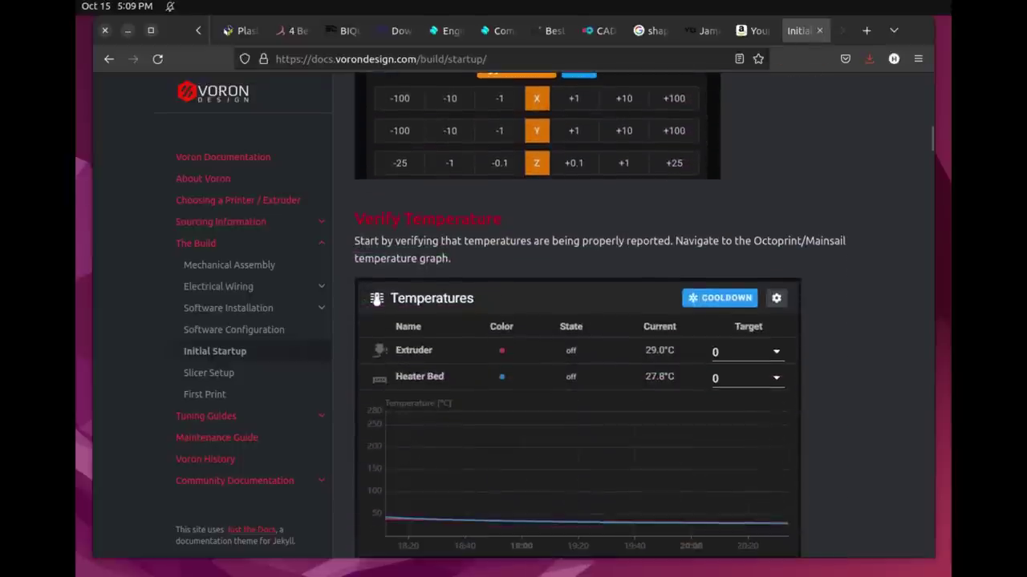
{"action": "scroll", "coordinate": [377, 300], "scroll_direction": "down", "scroll_amount": 1}
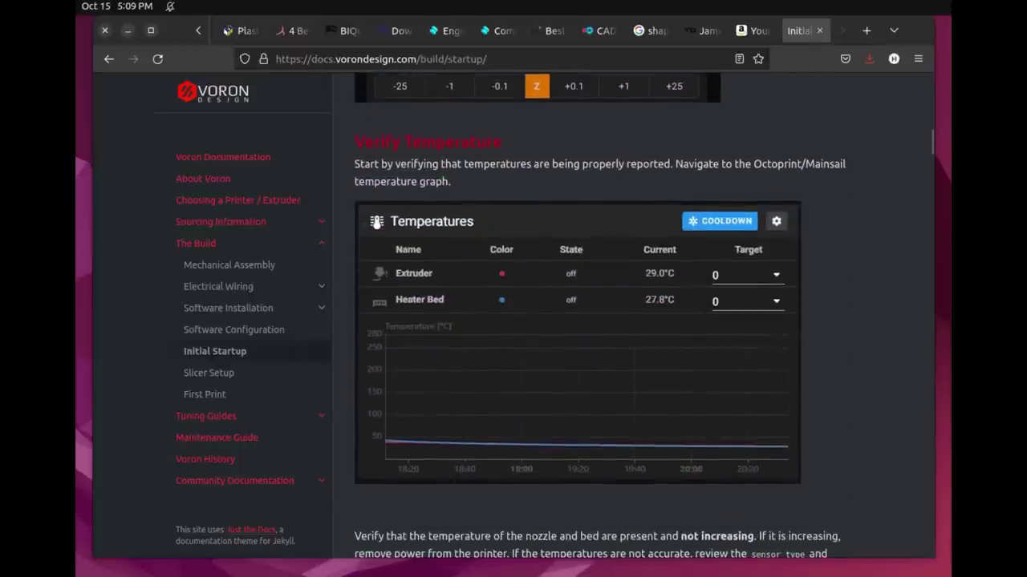
{"action": "scroll", "coordinate": [376, 223], "scroll_direction": "down", "scroll_amount": 8}
{"action": "scroll", "coordinate": [376, 223], "scroll_direction": "up", "scroll_amount": 3}
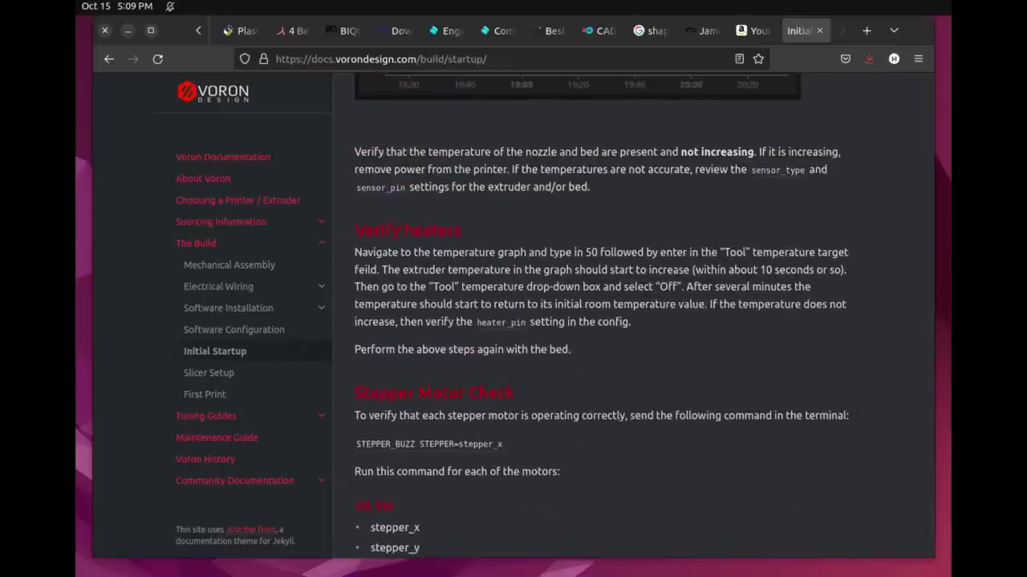
{"action": "scroll", "coordinate": [634, 315], "scroll_direction": "down", "scroll_amount": 5}
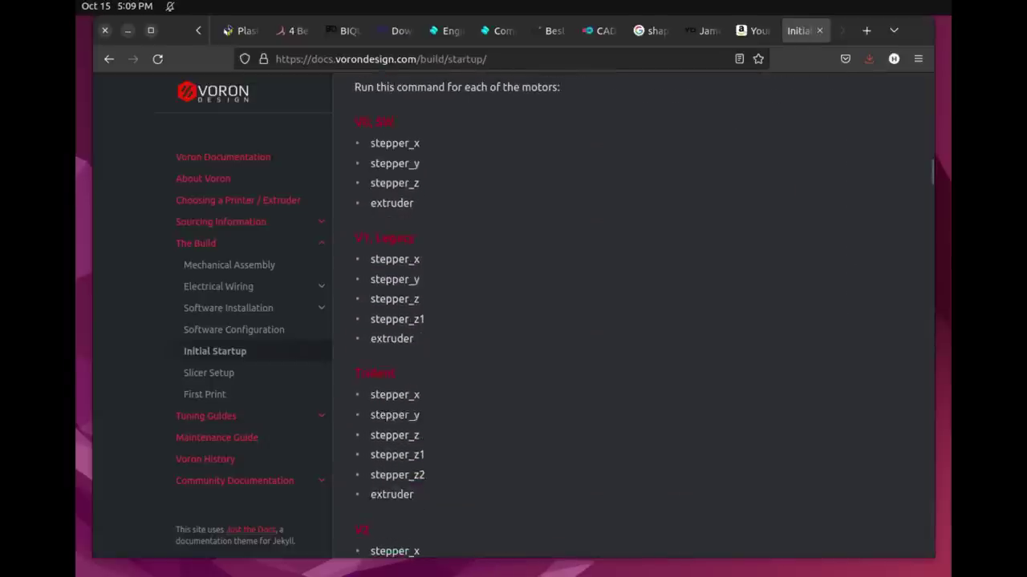
{"action": "scroll", "coordinate": [594, 321], "scroll_direction": "down", "scroll_amount": 7}
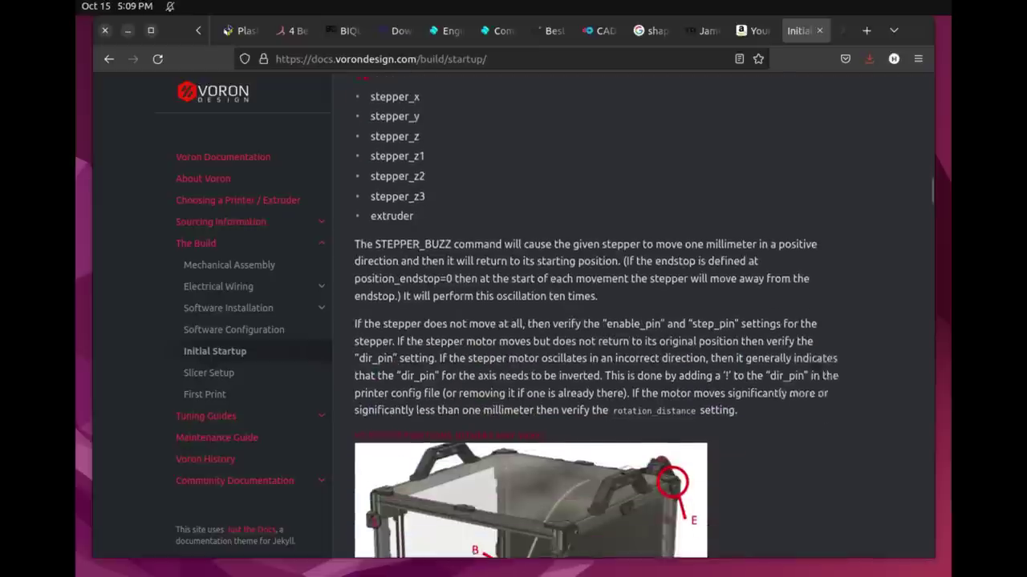
{"action": "scroll", "coordinate": [593, 320], "scroll_direction": "down", "scroll_amount": 6}
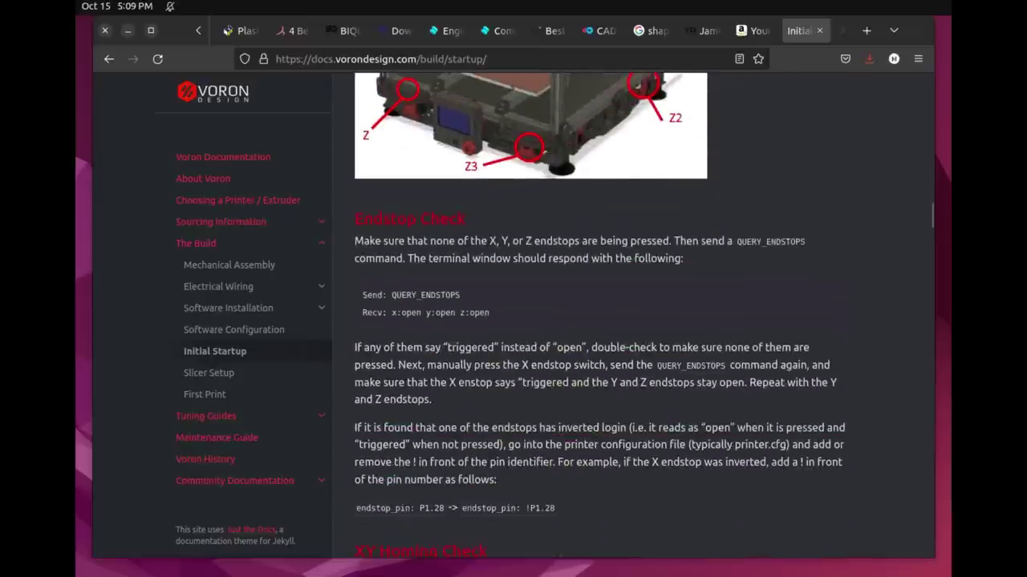
{"action": "scroll", "coordinate": [593, 321], "scroll_direction": "down", "scroll_amount": 1}
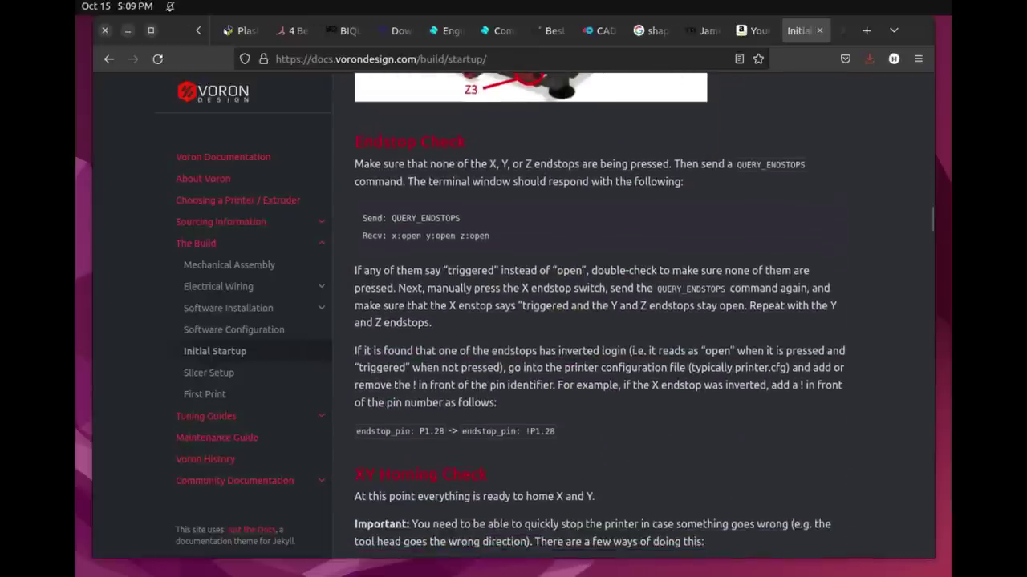
{"action": "scroll", "coordinate": [593, 321], "scroll_direction": "down", "scroll_amount": 5}
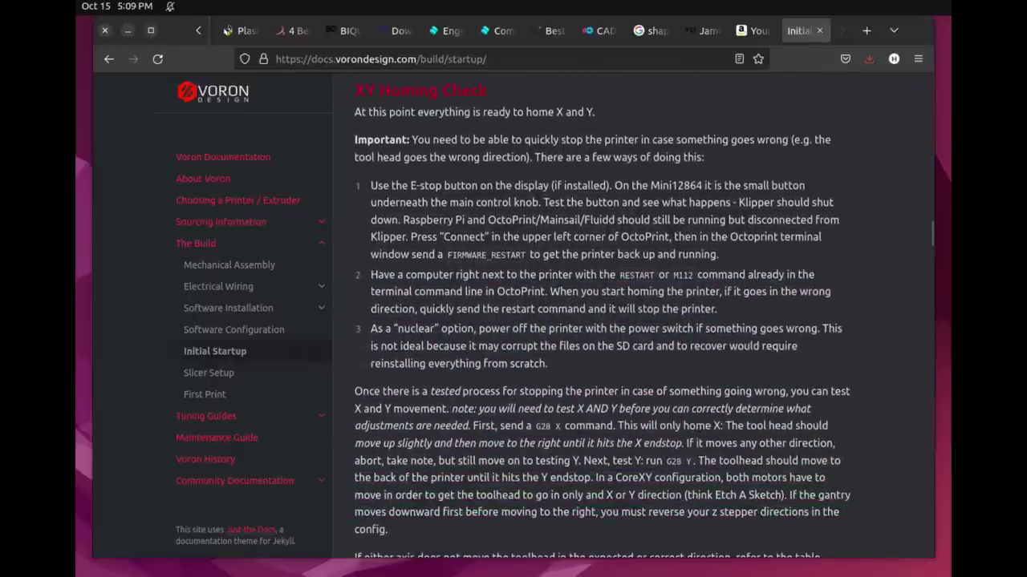
{"action": "scroll", "coordinate": [594, 321], "scroll_direction": "down", "scroll_amount": 9}
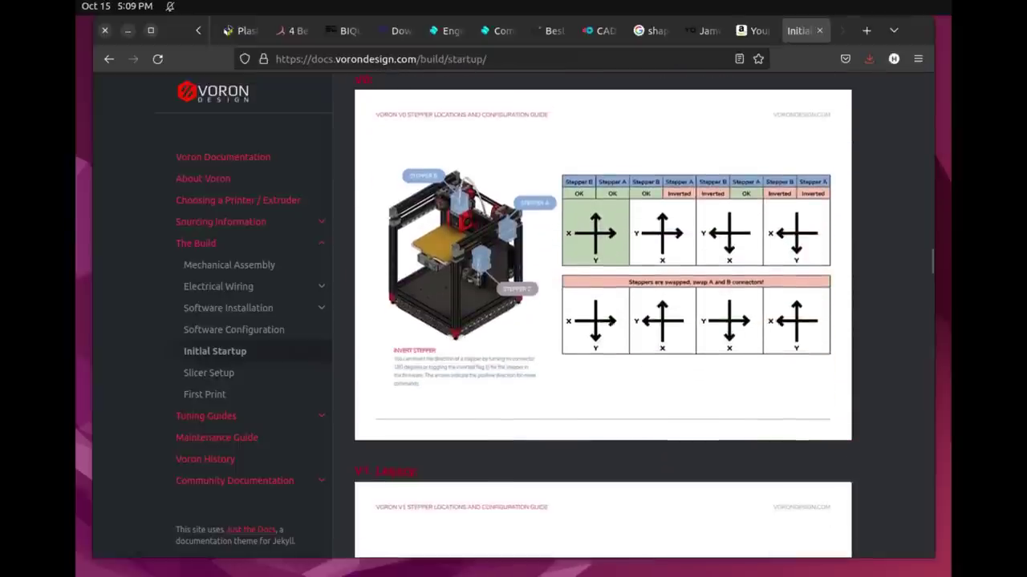
{"action": "scroll", "coordinate": [593, 321], "scroll_direction": "down", "scroll_amount": 5}
{"action": "scroll", "coordinate": [604, 321], "scroll_direction": "down", "scroll_amount": 9}
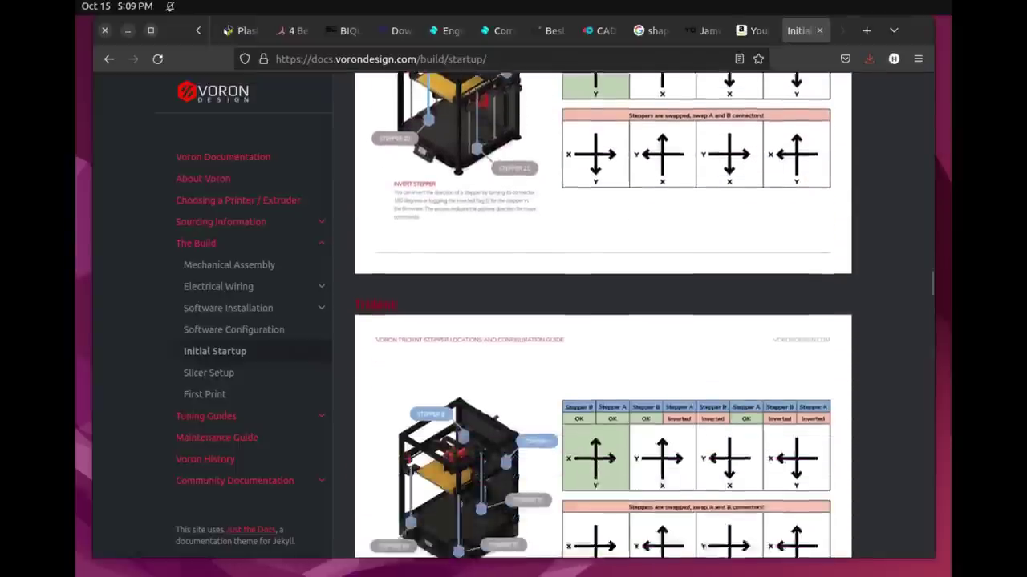
{"action": "scroll", "coordinate": [603, 321], "scroll_direction": "down", "scroll_amount": 5}
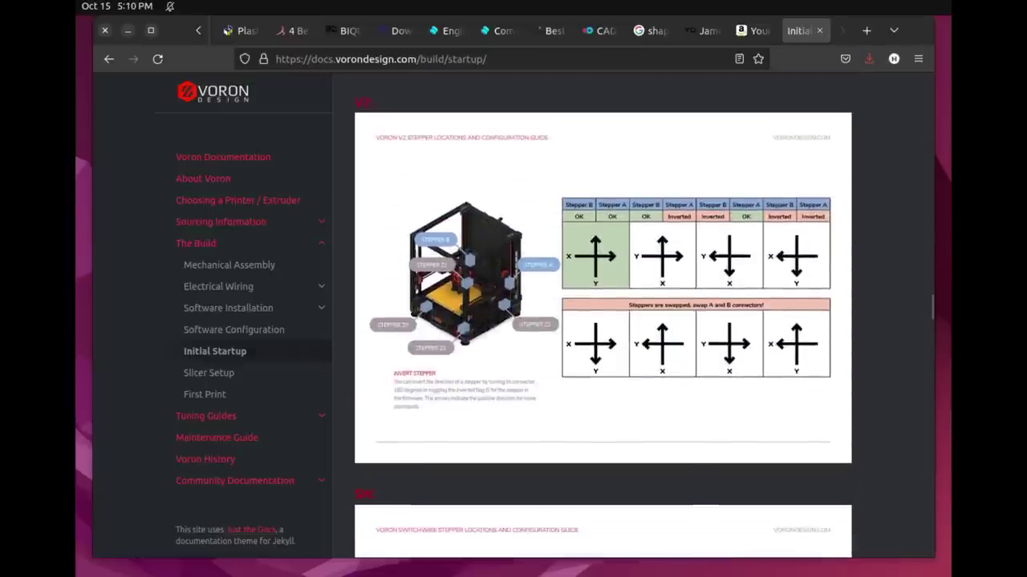
{"action": "scroll", "coordinate": [604, 321], "scroll_direction": "down", "scroll_amount": 1}
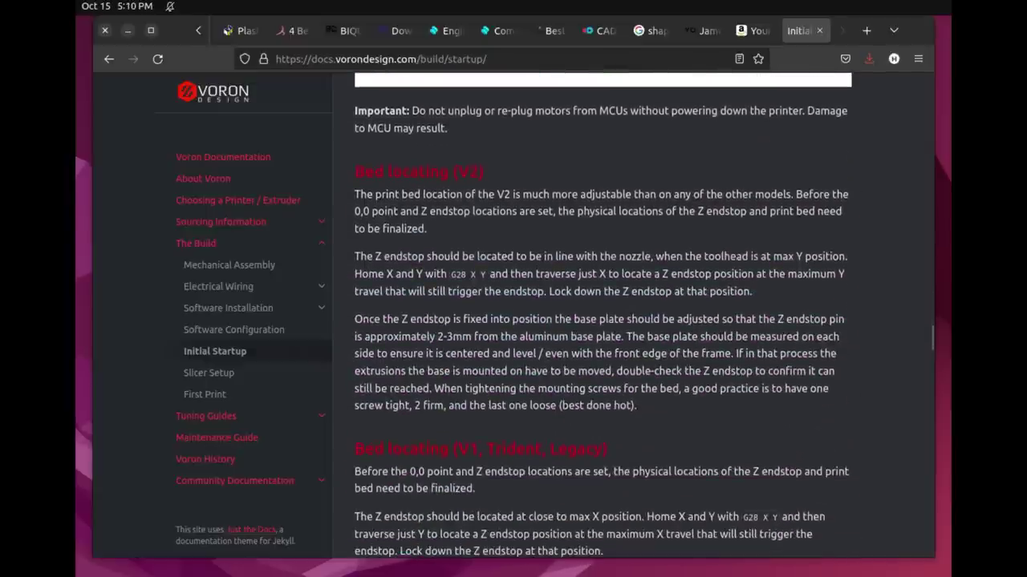
{"action": "scroll", "coordinate": [603, 320], "scroll_direction": "down", "scroll_amount": 1}
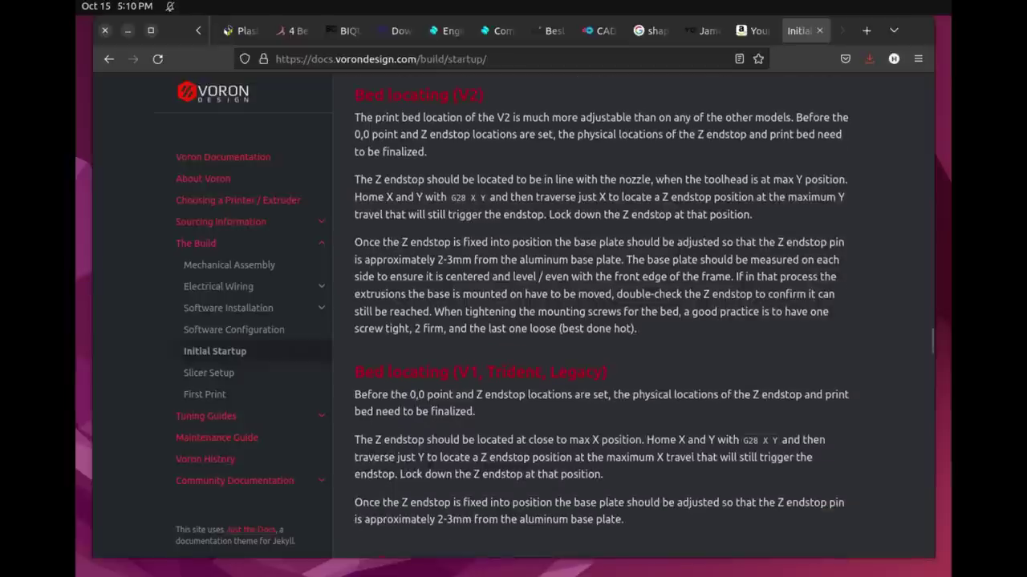
{"action": "scroll", "coordinate": [603, 321], "scroll_direction": "down", "scroll_amount": 7}
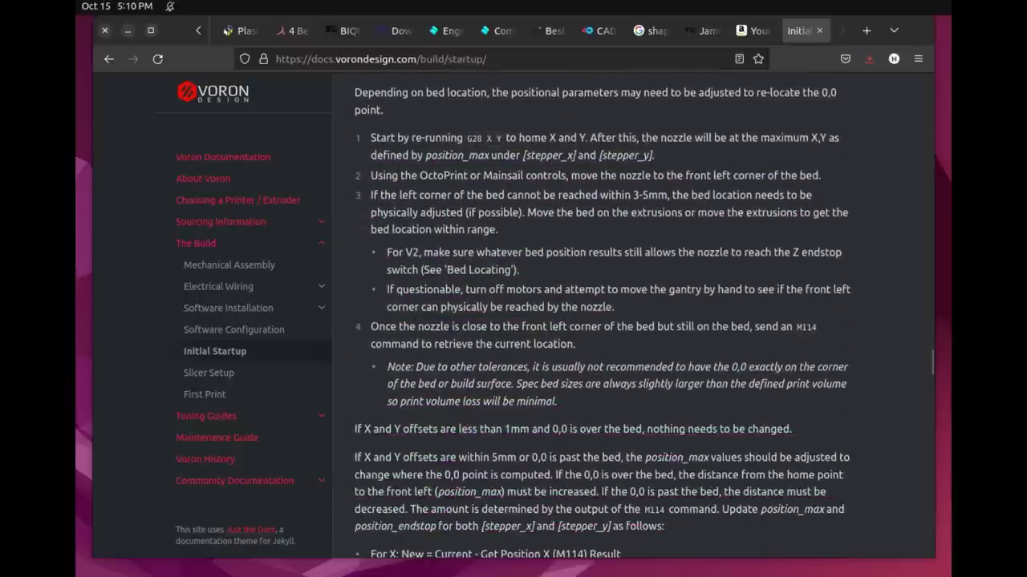
{"action": "scroll", "coordinate": [604, 321], "scroll_direction": "up", "scroll_amount": 1}
{"action": "scroll", "coordinate": [603, 321], "scroll_direction": "down", "scroll_amount": 8}
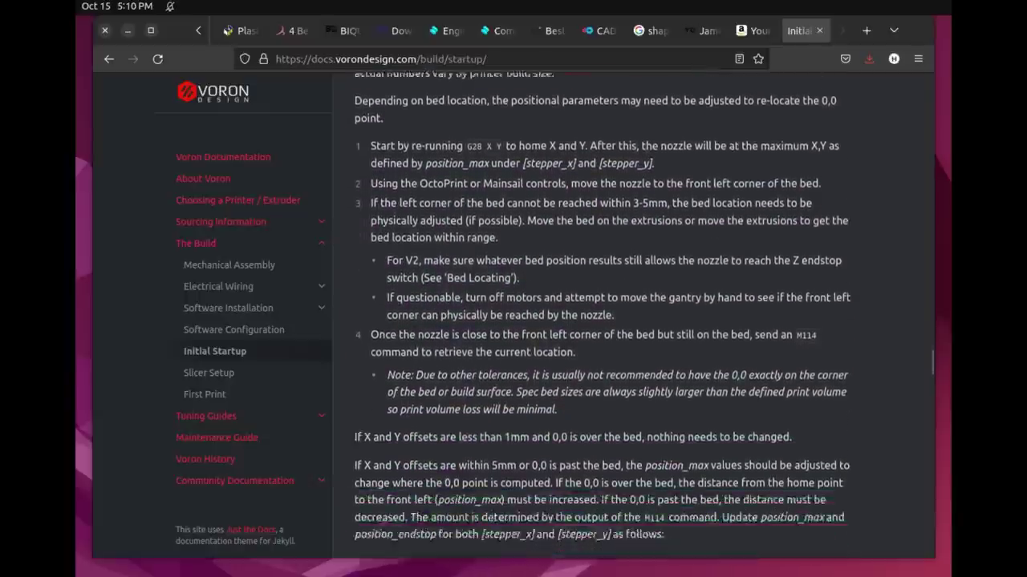
{"action": "scroll", "coordinate": [603, 321], "scroll_direction": "down", "scroll_amount": 2}
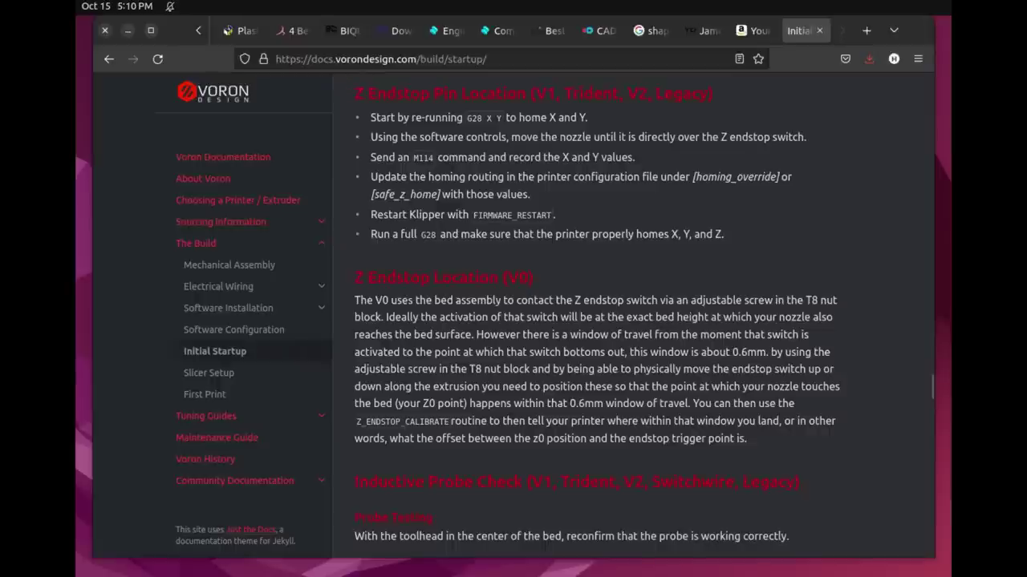
{"action": "scroll", "coordinate": [603, 321], "scroll_direction": "down", "scroll_amount": 5}
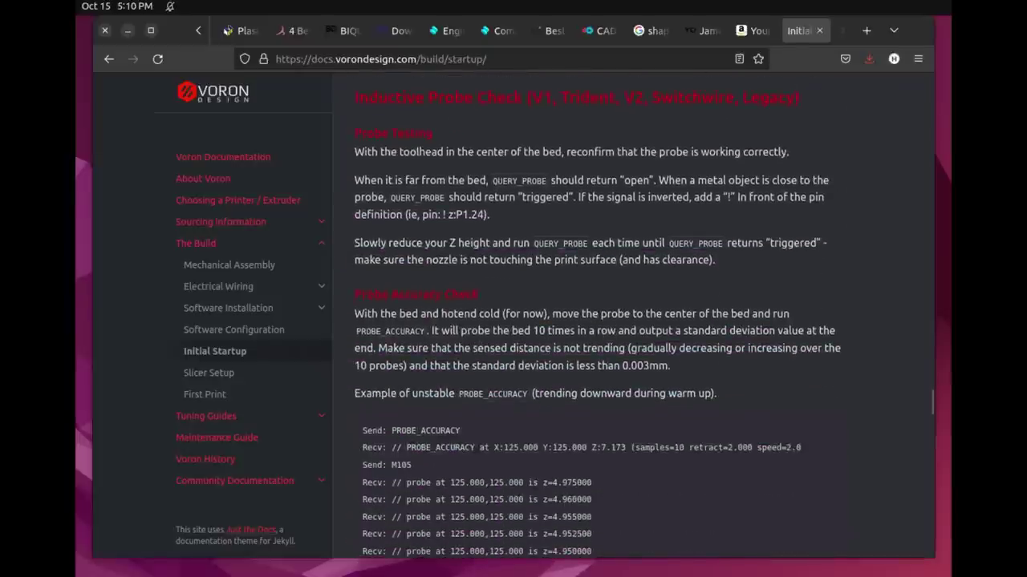
{"action": "scroll", "coordinate": [603, 321], "scroll_direction": "down", "scroll_amount": 5}
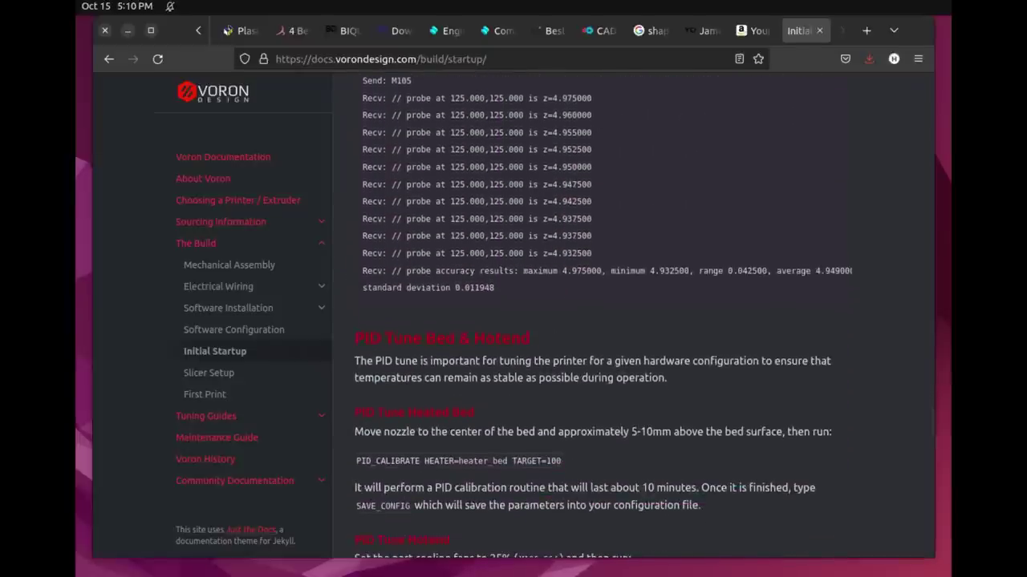
{"action": "scroll", "coordinate": [604, 321], "scroll_direction": "down", "scroll_amount": 2}
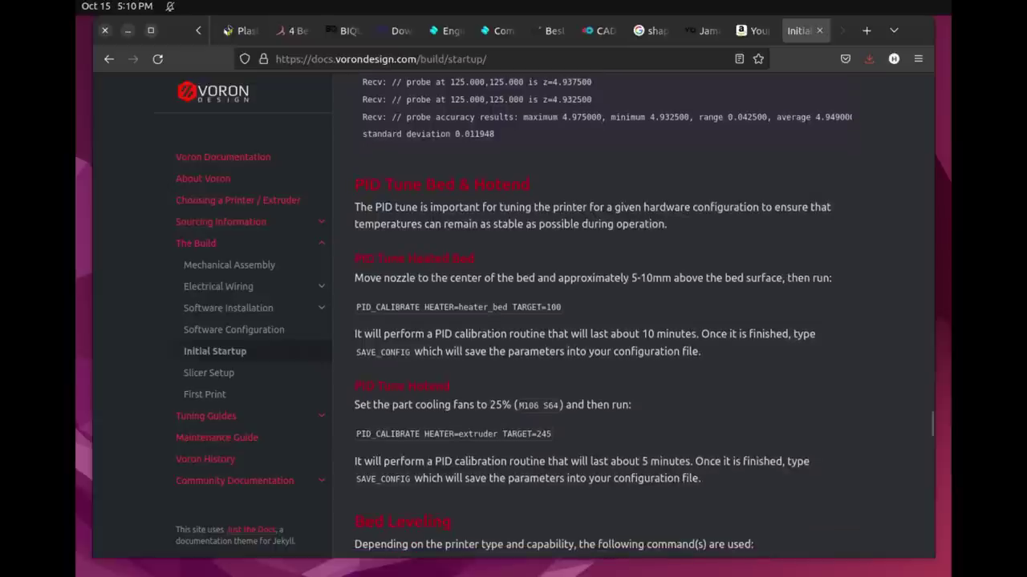
{"action": "scroll", "coordinate": [603, 320], "scroll_direction": "down", "scroll_amount": 5}
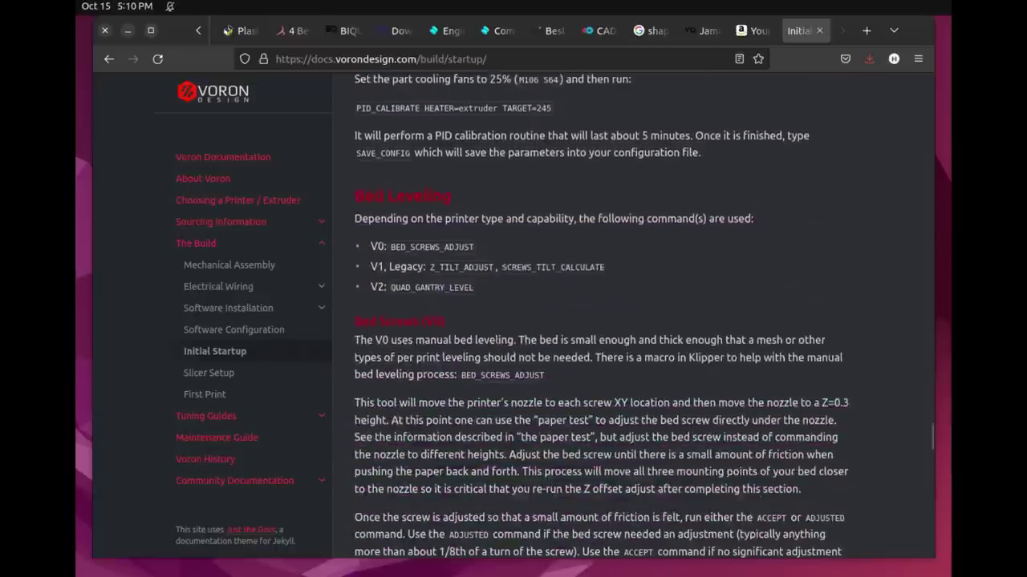
{"action": "scroll", "coordinate": [603, 320], "scroll_direction": "down", "scroll_amount": 7}
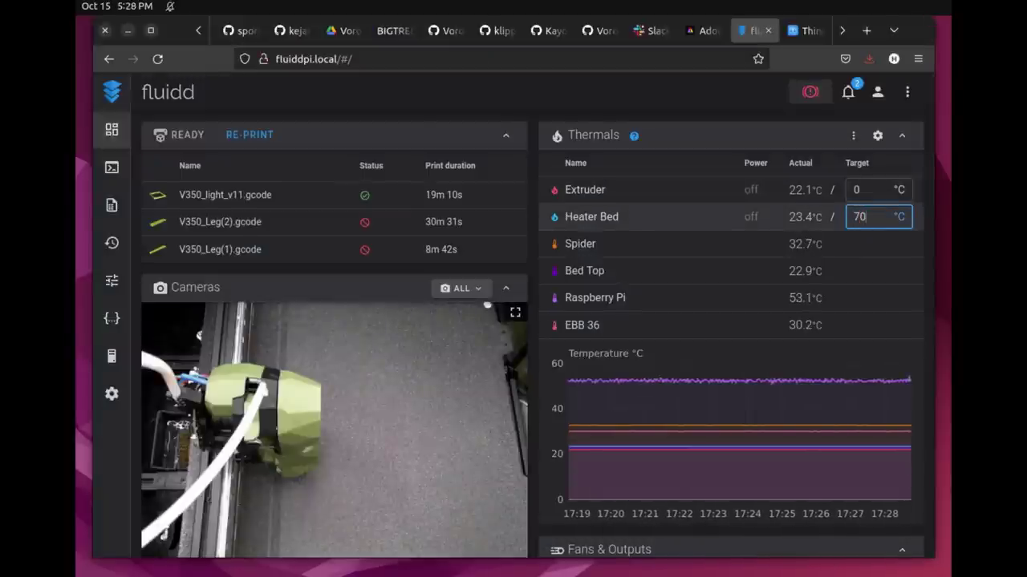
- Apply the typed 70 °C Heater Bed target so the bed begins heating
{"action": "key", "text": "Return"}
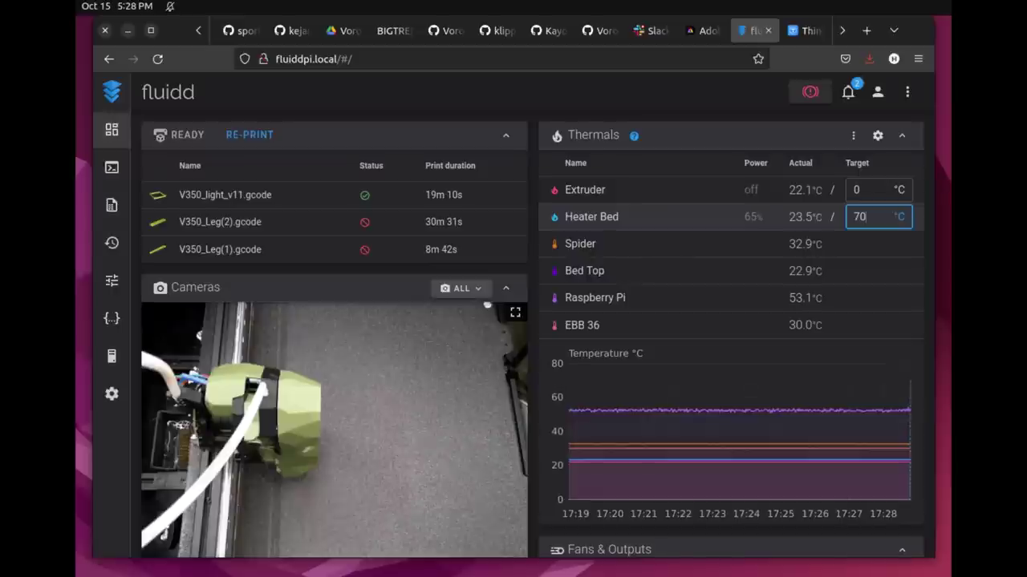